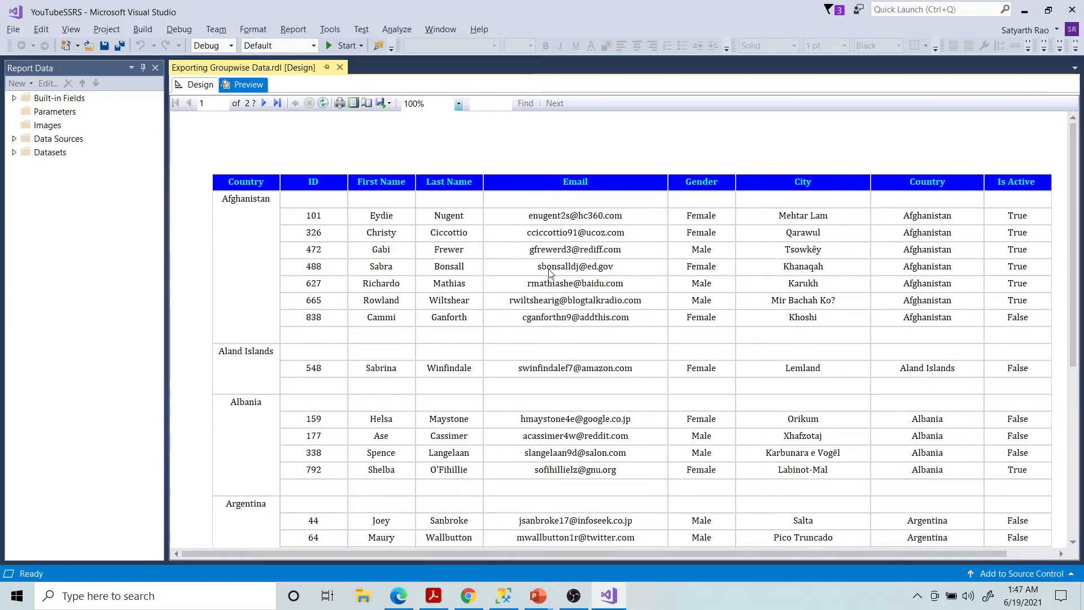
Step: Look through the previewed pages, return to the report's design view, and show the static members of the row and column groups
{"action": "scroll", "coordinate": [549, 273], "scroll_direction": "down", "scroll_amount": 15}
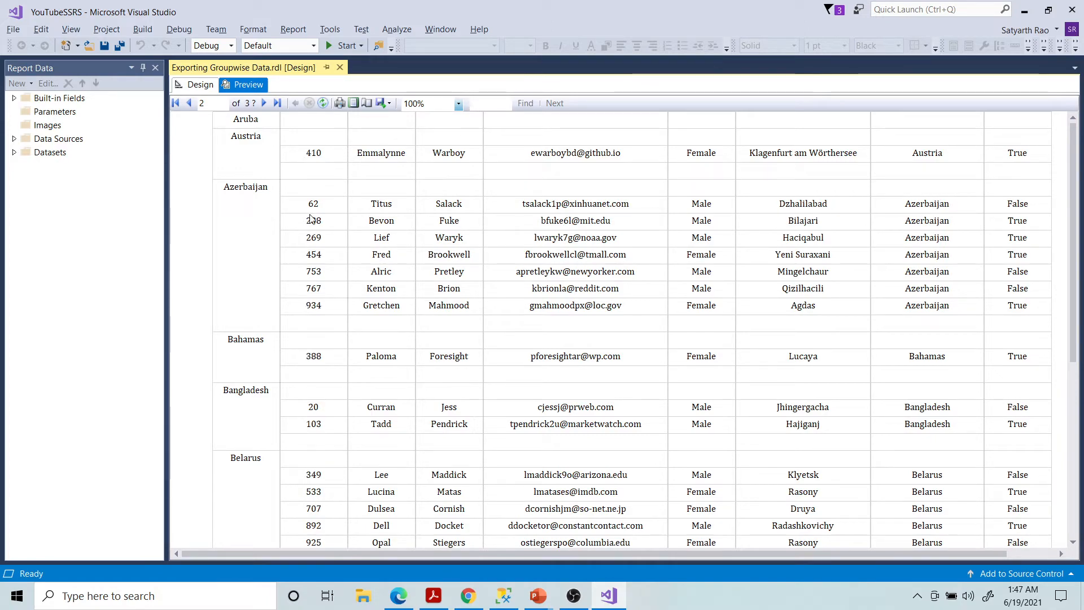
{"action": "scroll", "coordinate": [281, 187], "scroll_direction": "up", "scroll_amount": 10}
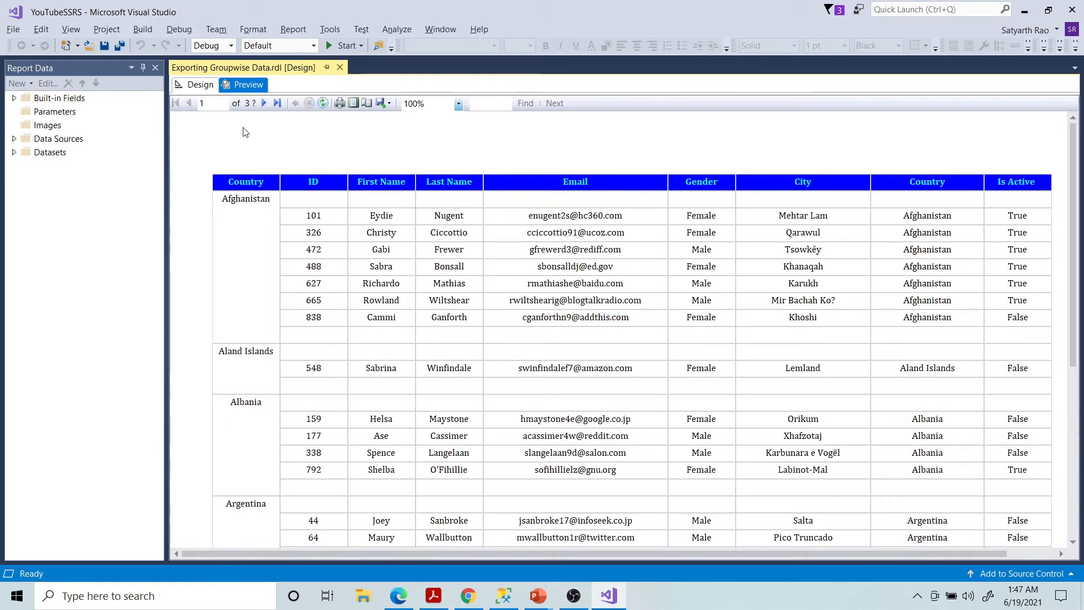
{"action": "left_click", "coordinate": [198, 84]}
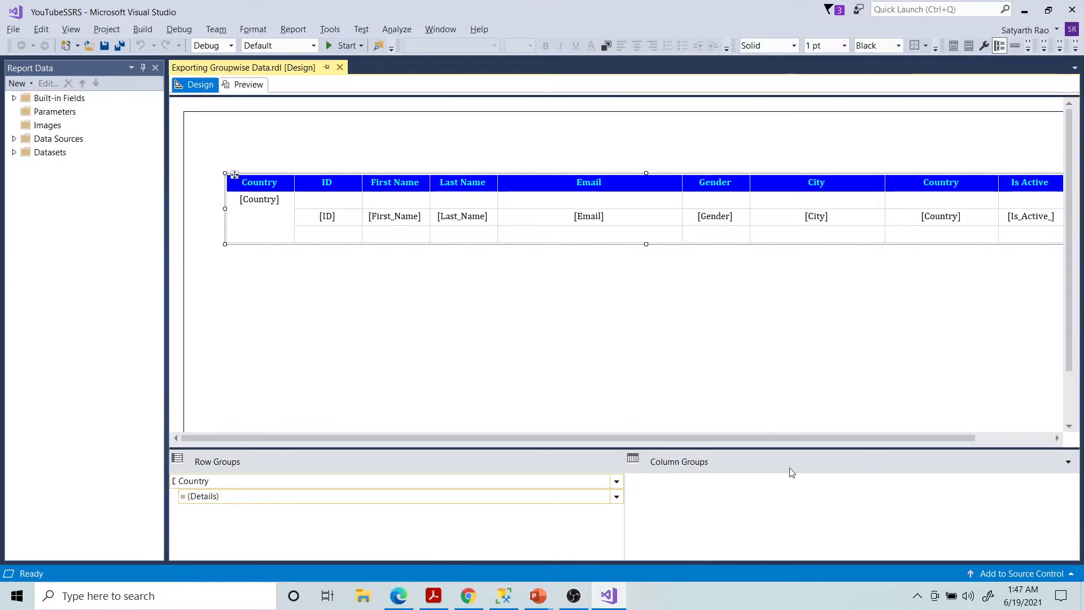
{"action": "left_click", "coordinate": [1068, 462]}
{"action": "left_click", "coordinate": [1054, 477]}
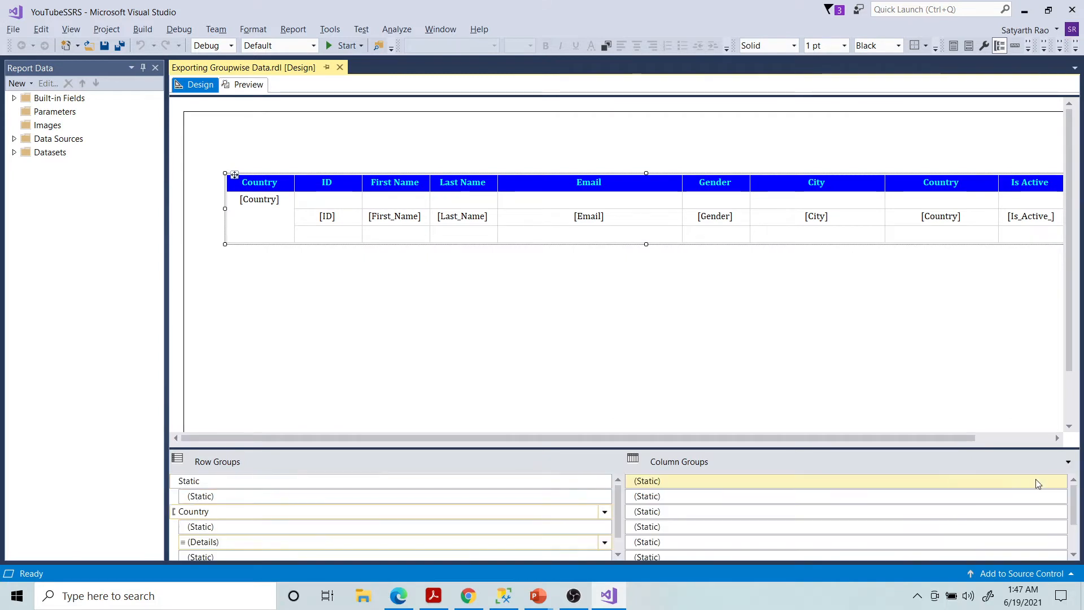
Step: Set FixedData, KeepTogether and RepeatOnNewPage to True for the first static row group member, and hide the static members again
{"action": "left_click", "coordinate": [274, 481]}
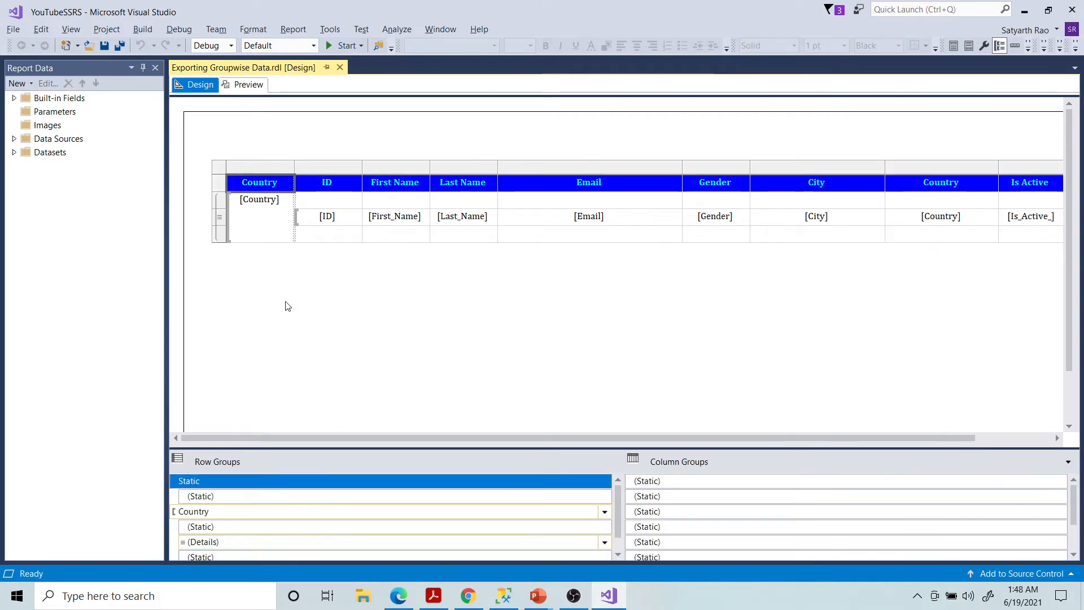
{"action": "key", "text": "F4"}
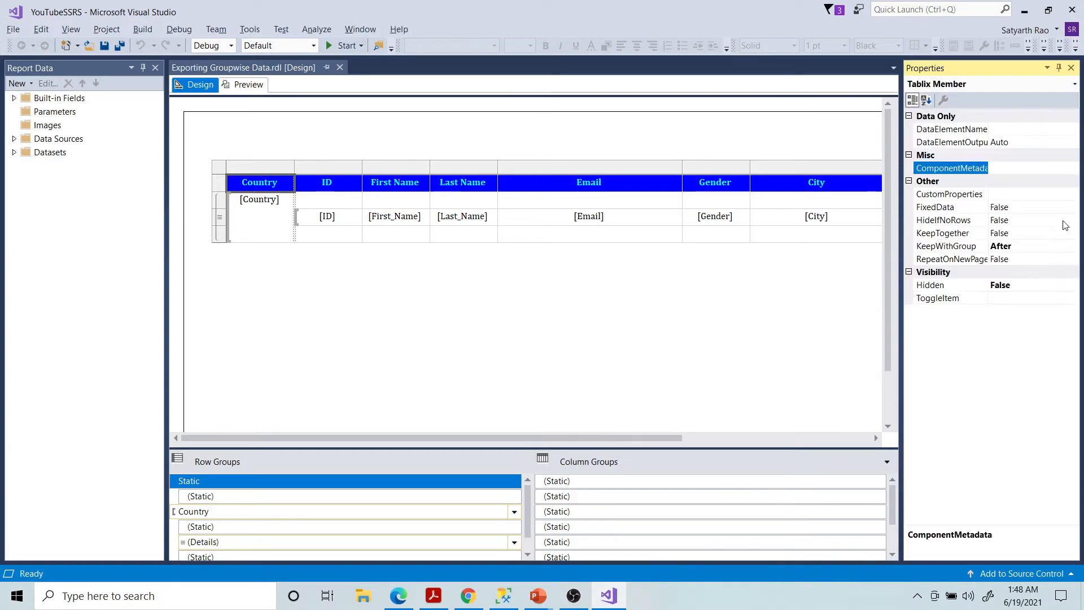
{"action": "double_click", "coordinate": [1029, 208]}
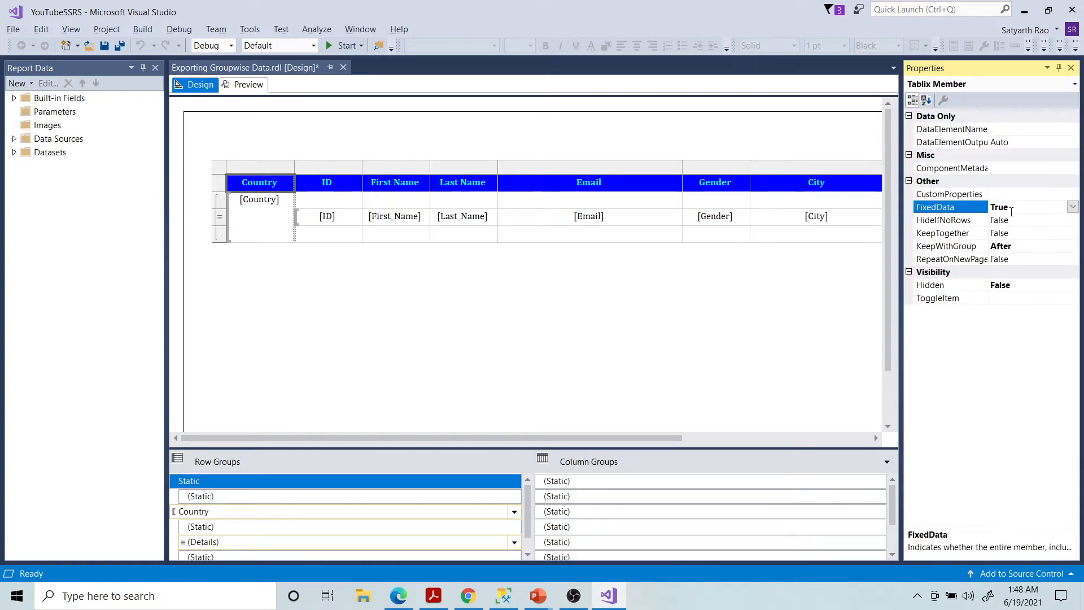
{"action": "double_click", "coordinate": [1021, 234]}
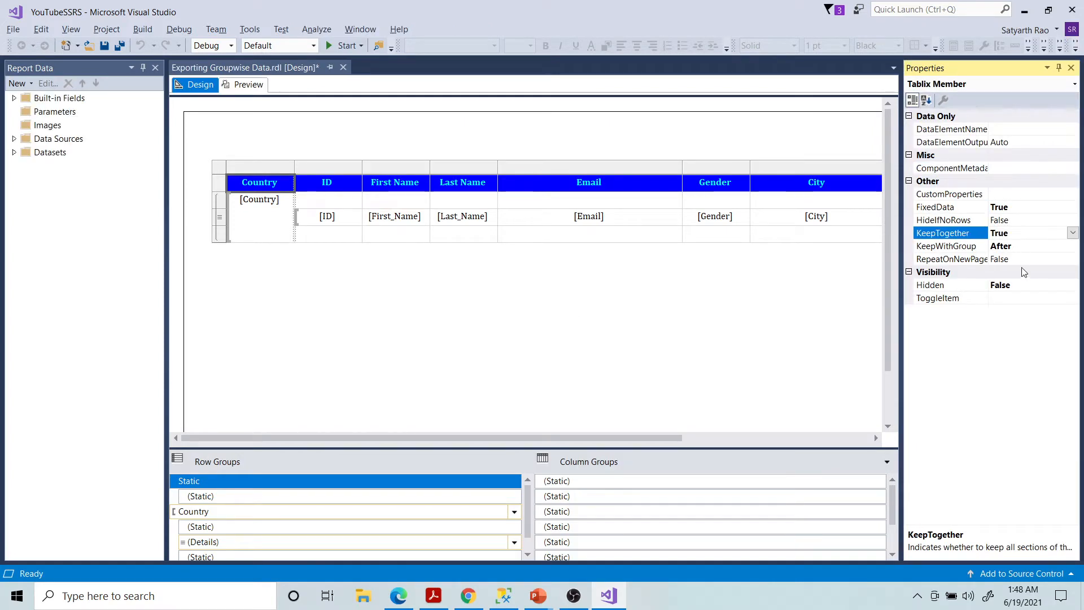
{"action": "double_click", "coordinate": [1022, 259]}
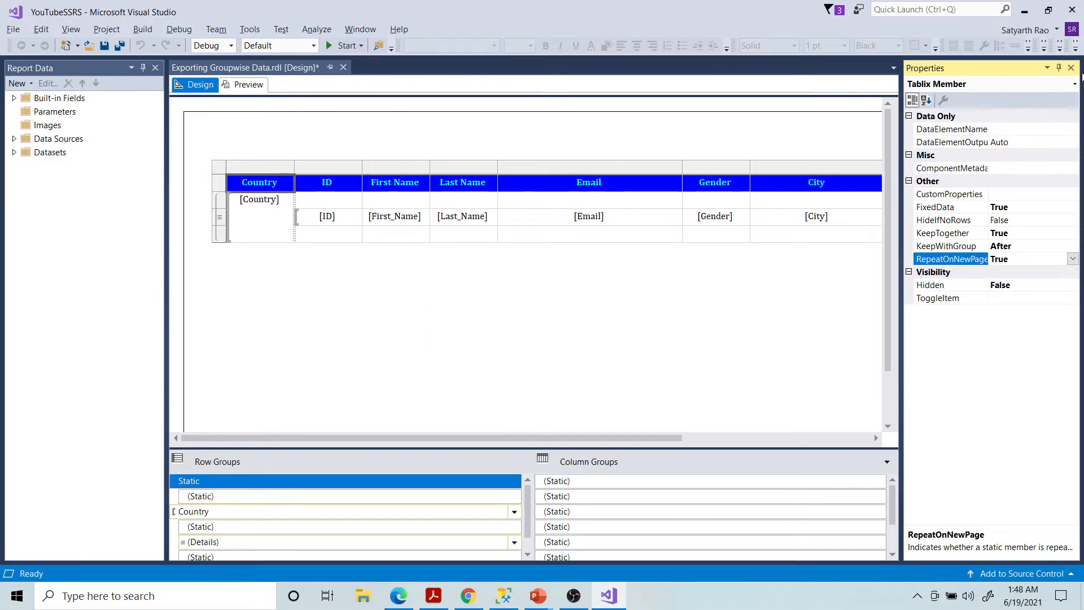
{"action": "left_click", "coordinate": [1071, 68]}
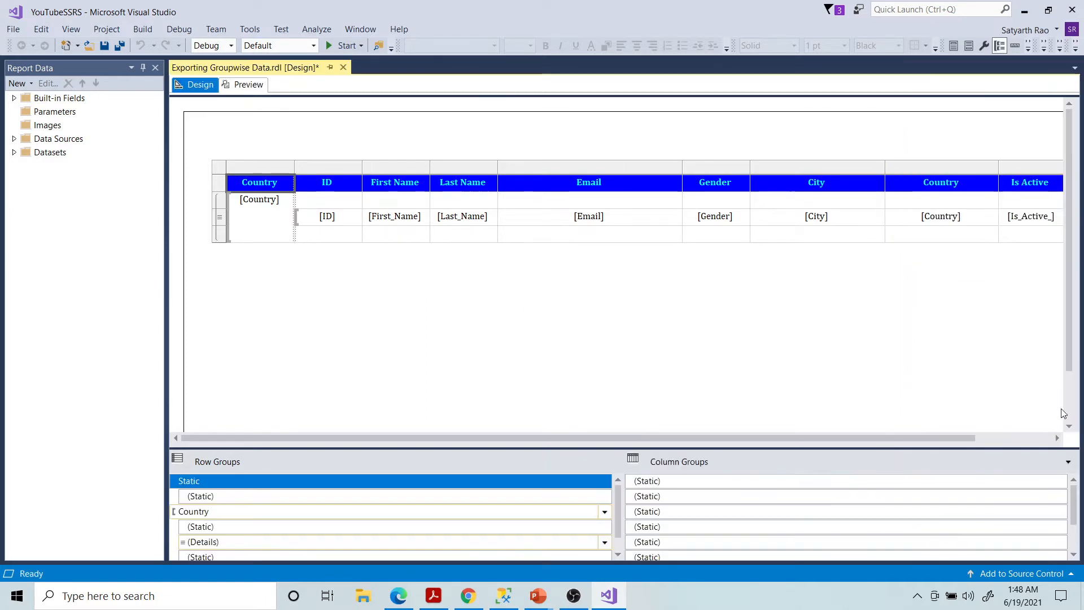
{"action": "left_click", "coordinate": [1069, 461]}
{"action": "left_click", "coordinate": [1030, 479]}
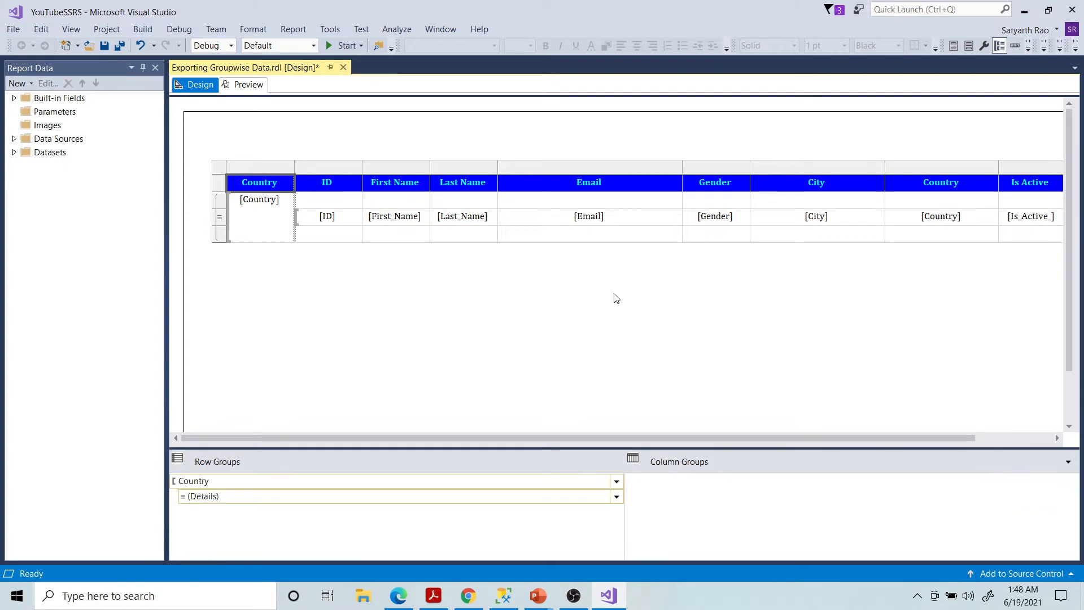
Step: Preview the report and check how the column header row behaves across the pages
{"action": "left_click", "coordinate": [247, 85]}
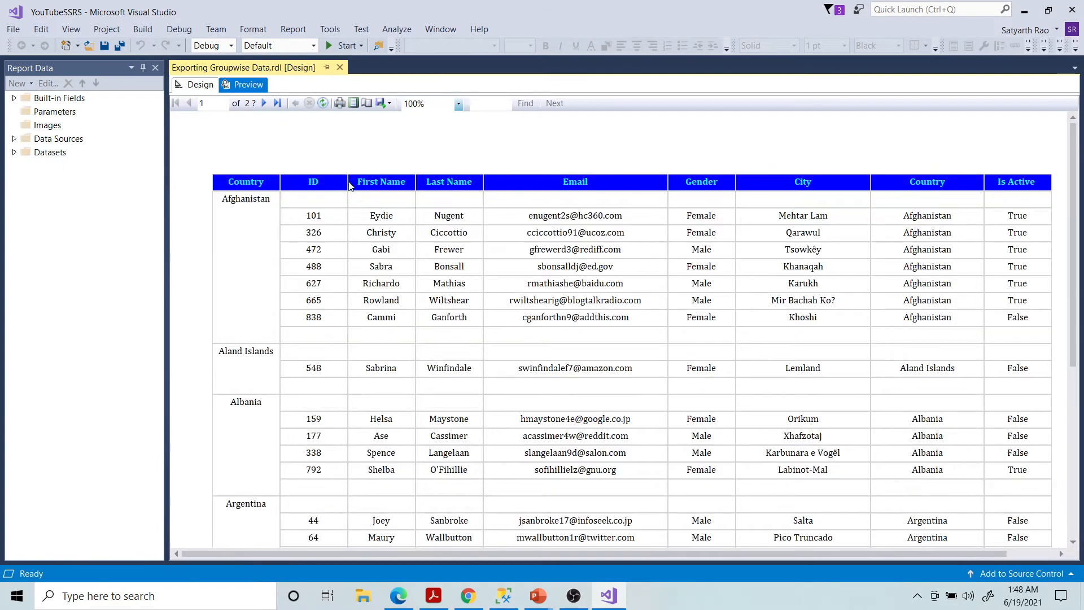
{"action": "scroll", "coordinate": [348, 183], "scroll_direction": "down", "scroll_amount": 20}
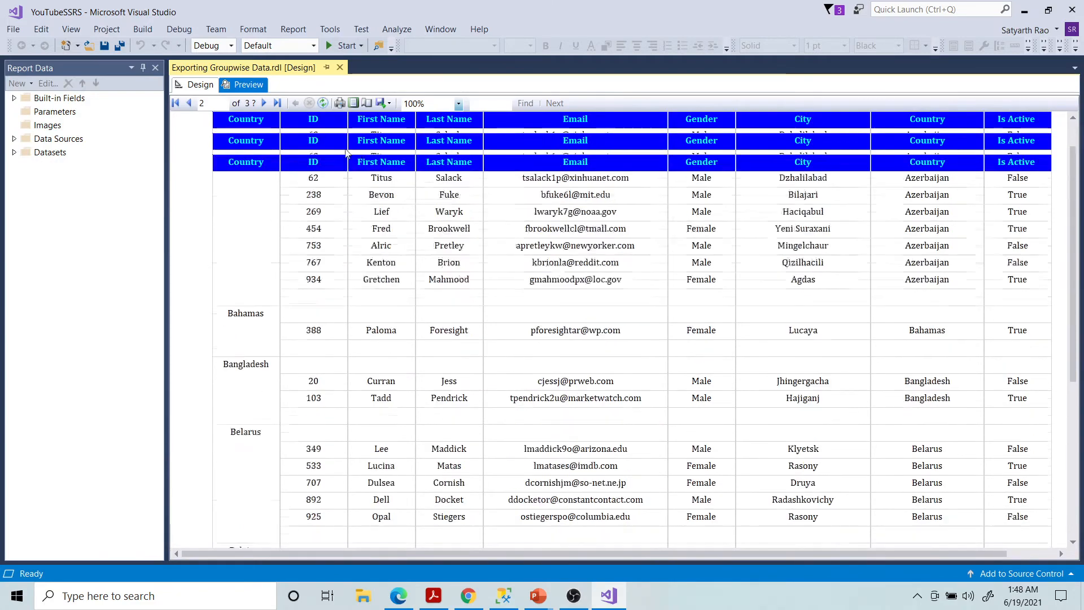
{"action": "scroll", "coordinate": [280, 154], "scroll_direction": "up", "scroll_amount": 20}
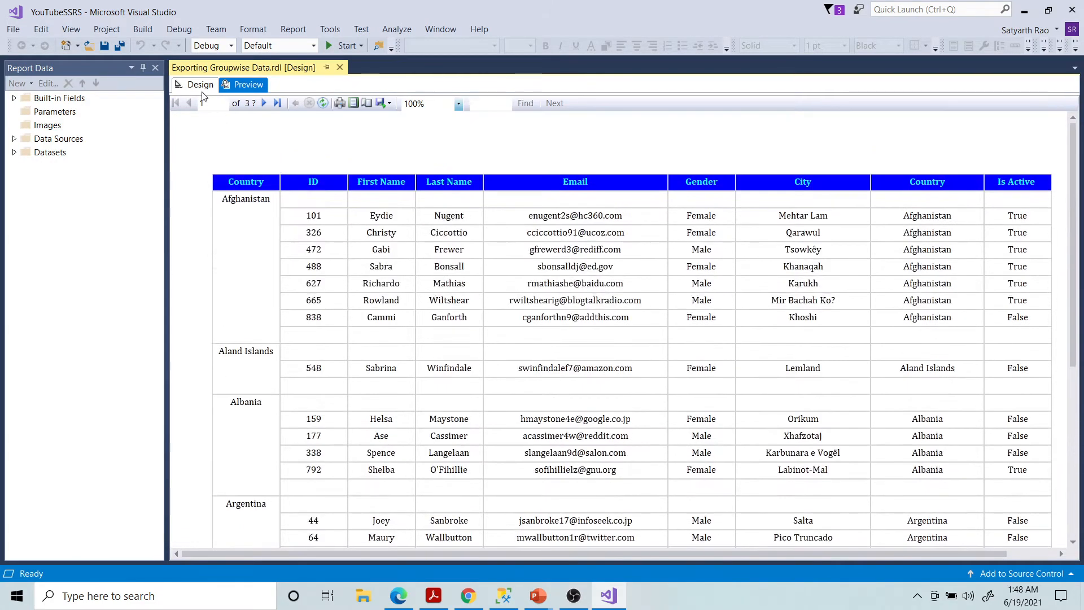
Step: Add page breaks to the Country row group between each instance of the group and also at the end of the group
{"action": "left_click", "coordinate": [194, 85]}
{"action": "left_click", "coordinate": [618, 482]}
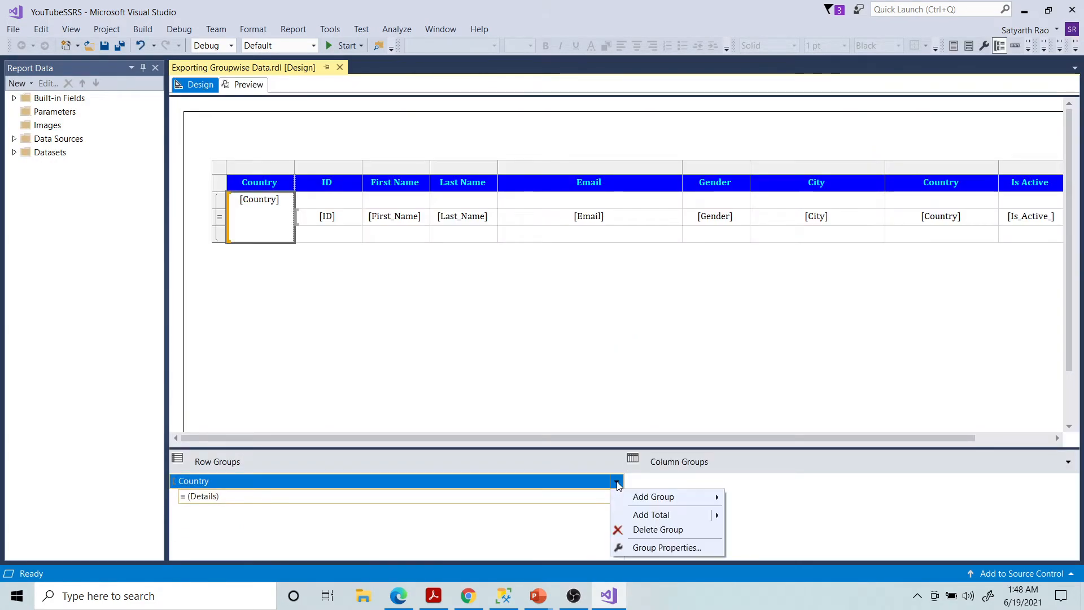
{"action": "left_click", "coordinate": [658, 547]}
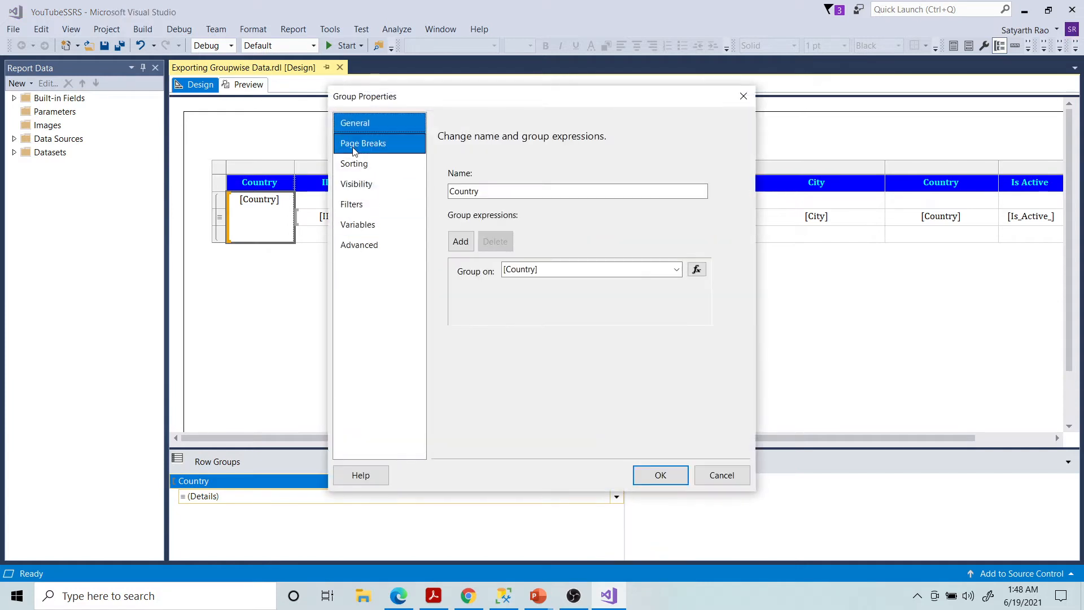
{"action": "left_click", "coordinate": [354, 147]}
{"action": "left_click", "coordinate": [456, 212]}
{"action": "left_click", "coordinate": [471, 252]}
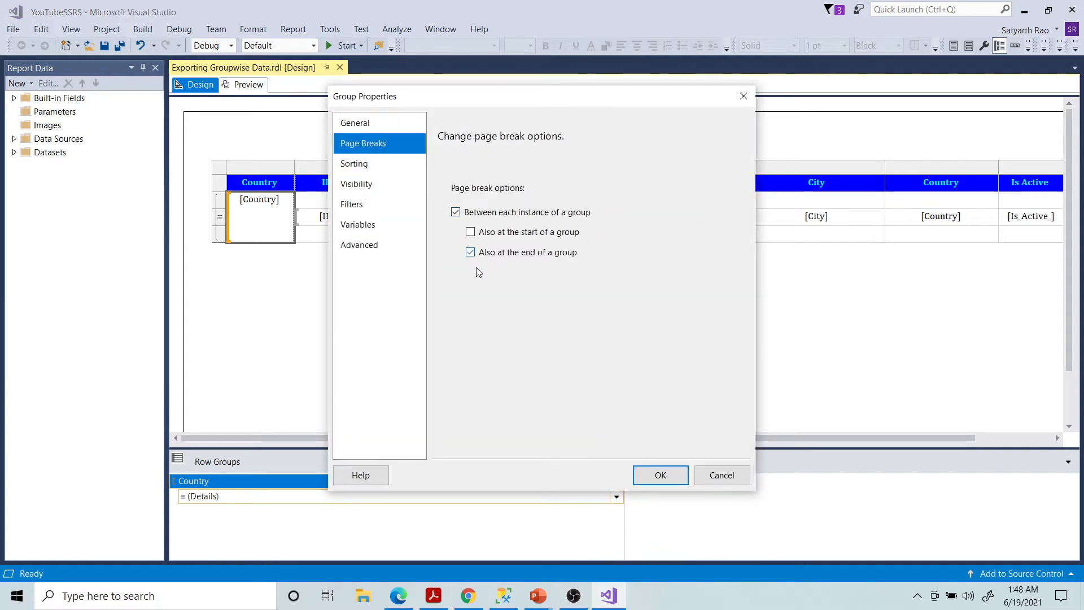
{"action": "left_click", "coordinate": [655, 477]}
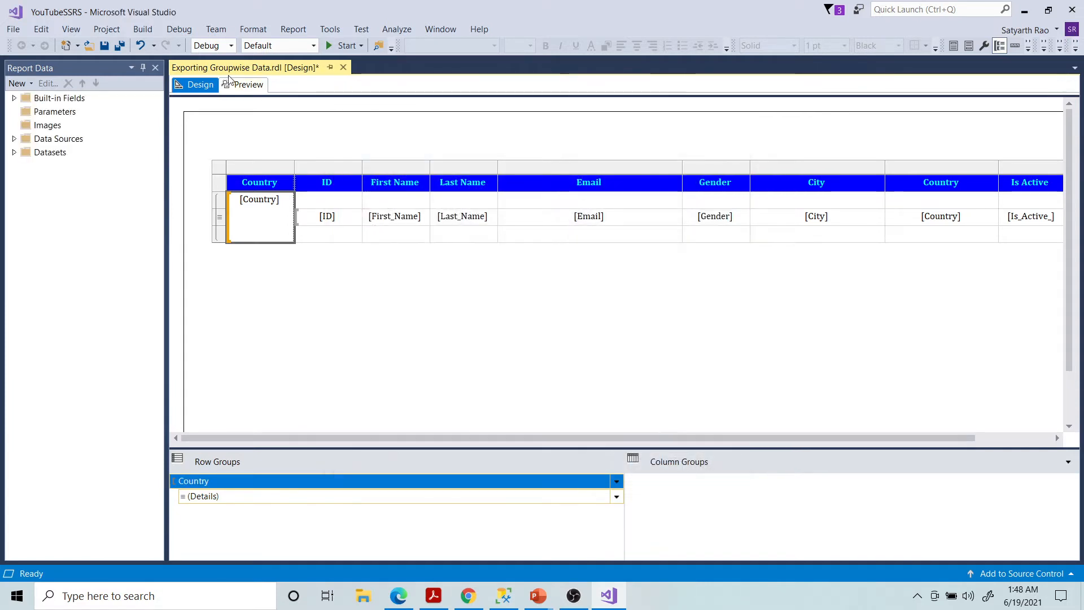
Step: Preview the report and check the first and second pages for the page breaks between countries
{"action": "left_click", "coordinate": [244, 85]}
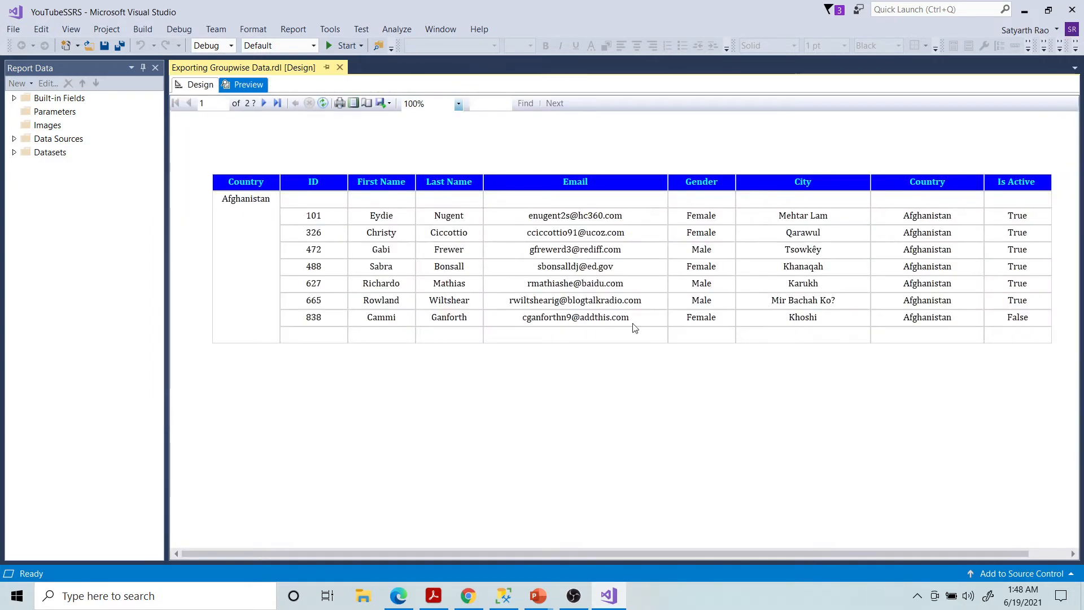
{"action": "left_click", "coordinate": [264, 103]}
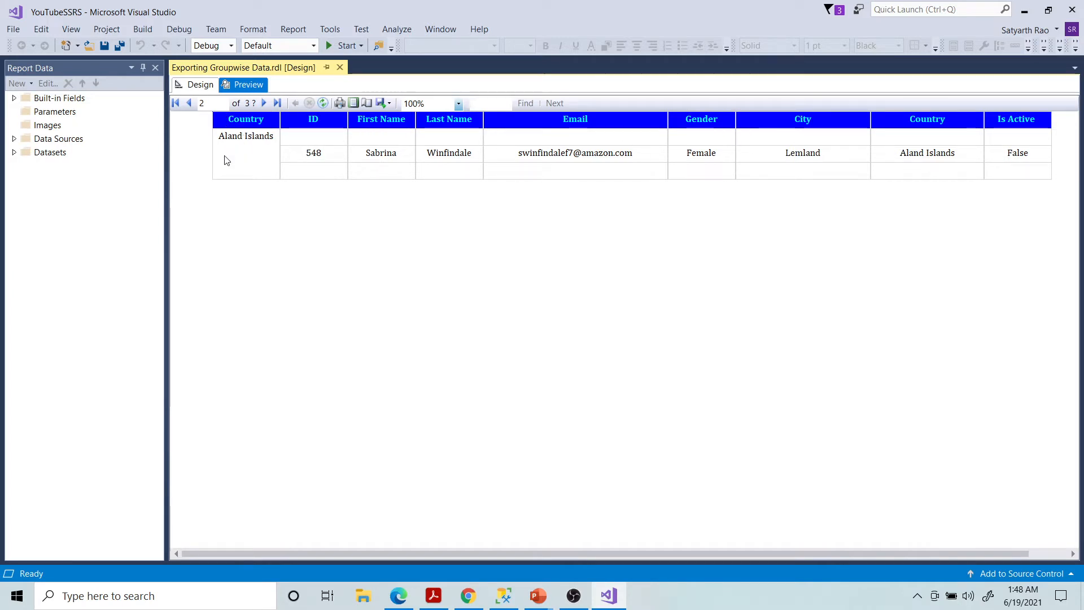
{"action": "left_click", "coordinate": [197, 86]}
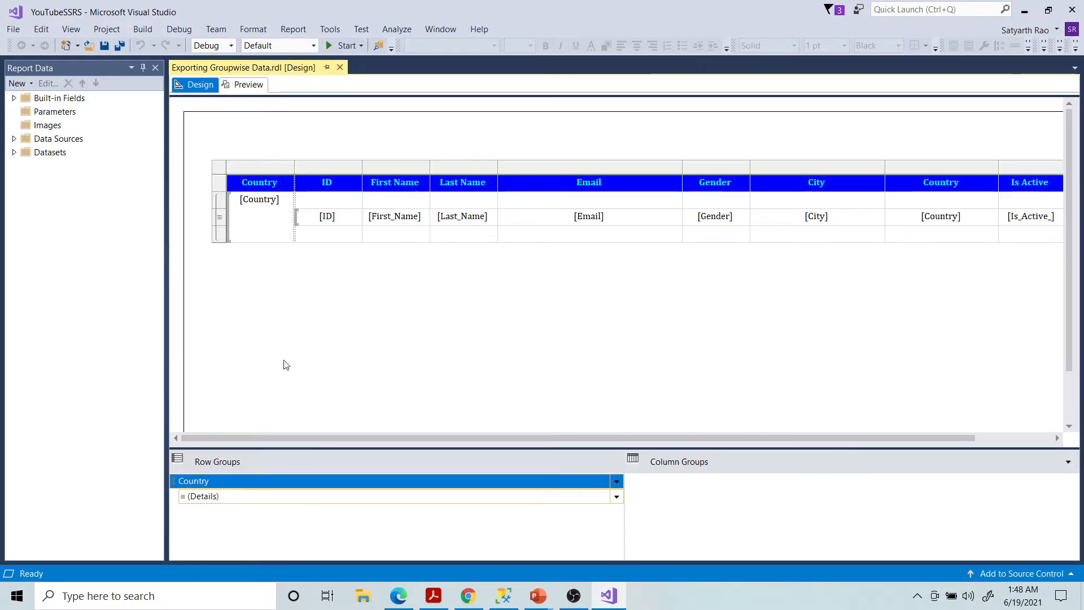
{"action": "left_click", "coordinate": [248, 85]}
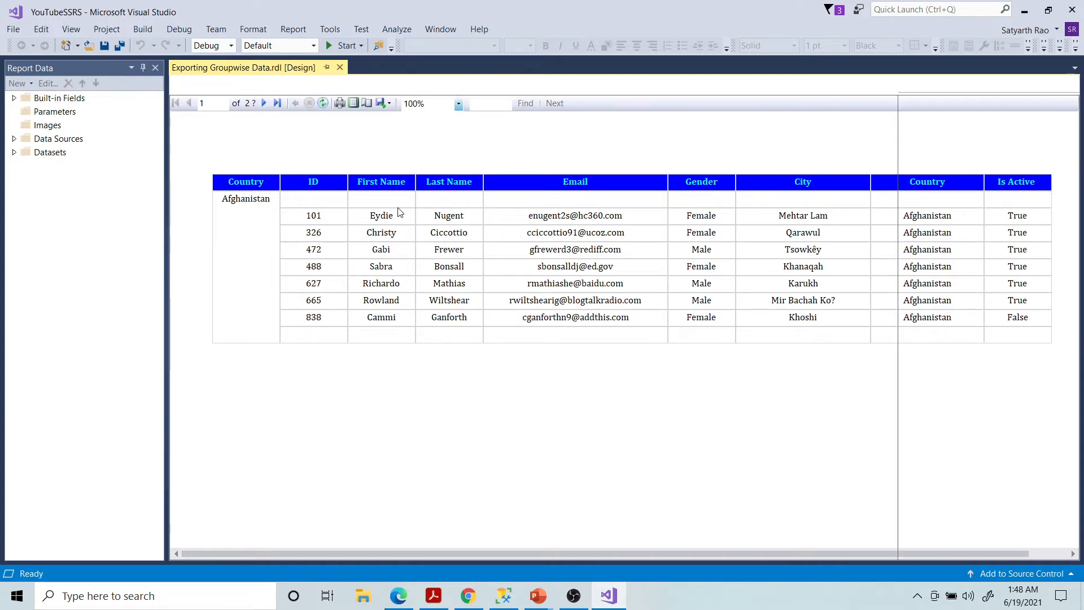
Step: Open SubReport.rdl from the project's reports and start adding a new data source to it
{"action": "key", "text": "ctrl+alt+l"}
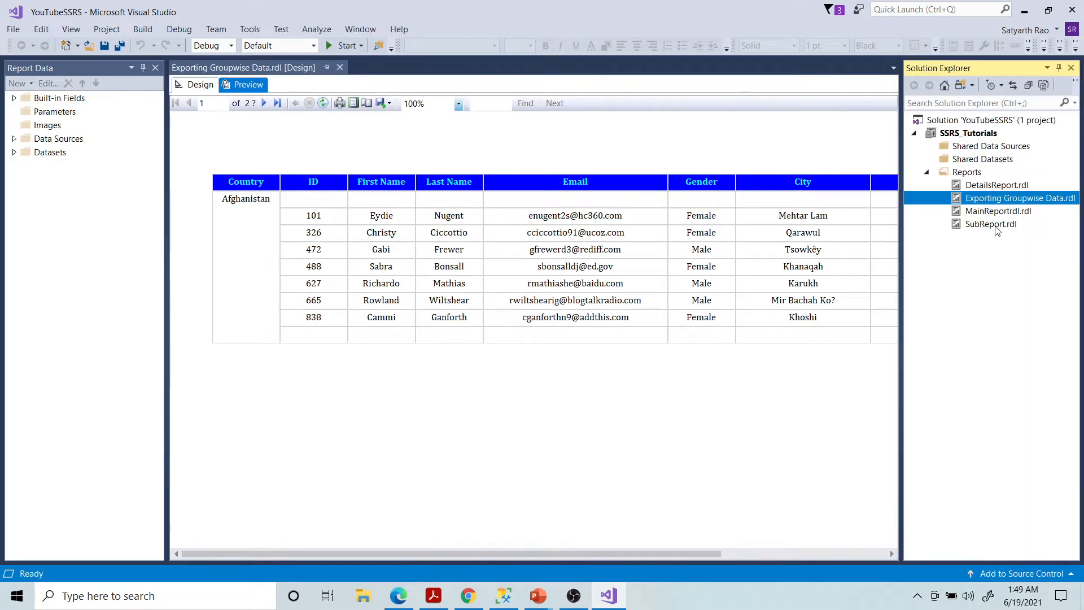
{"action": "double_click", "coordinate": [997, 226]}
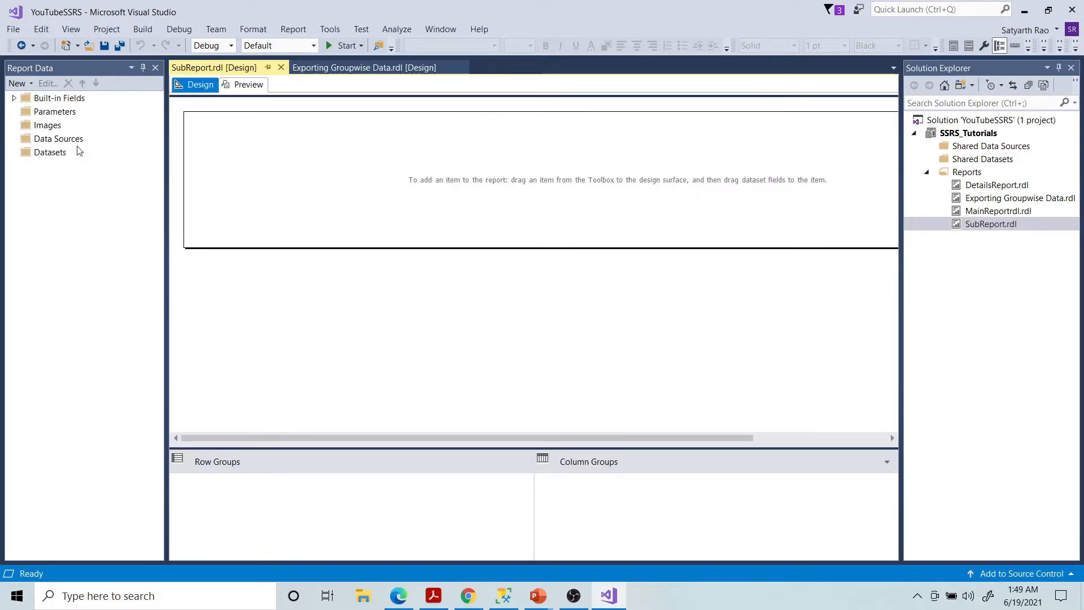
{"action": "right_click", "coordinate": [57, 142]}
{"action": "left_click", "coordinate": [90, 154]}
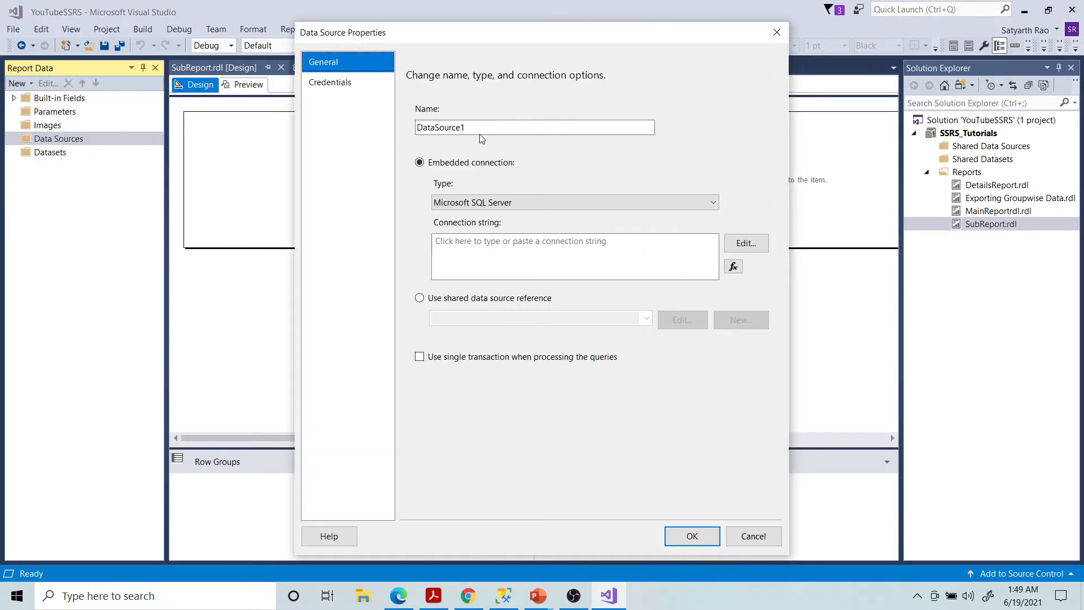
Step: Build the data source's connection string for the (local) server and the SSRSDB database
{"action": "left_click", "coordinate": [745, 243]}
{"action": "left_click", "coordinate": [424, 159]}
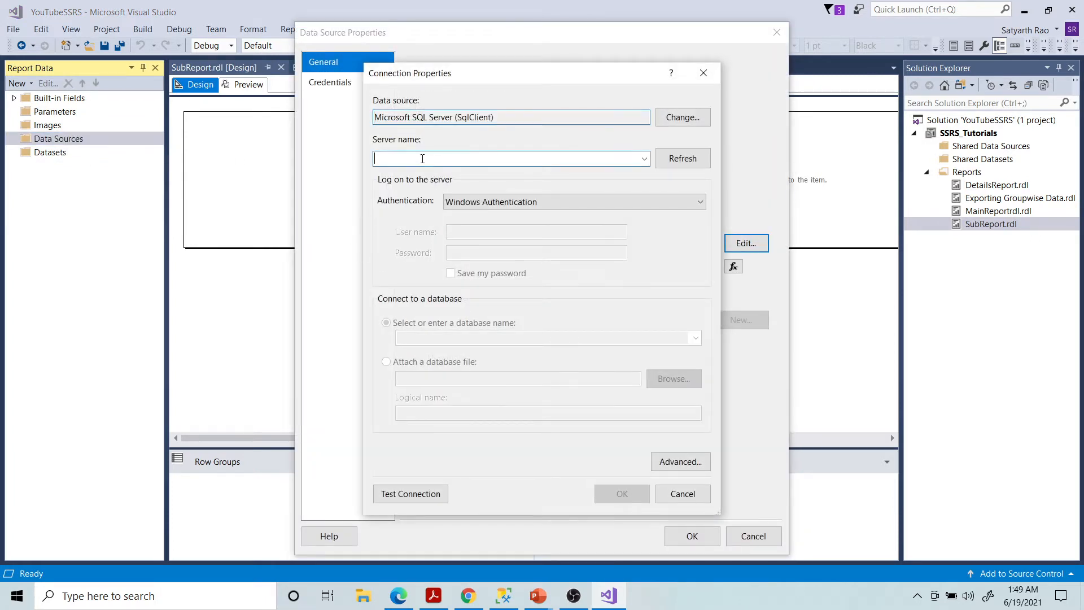
{"action": "type", "text": "(local"}
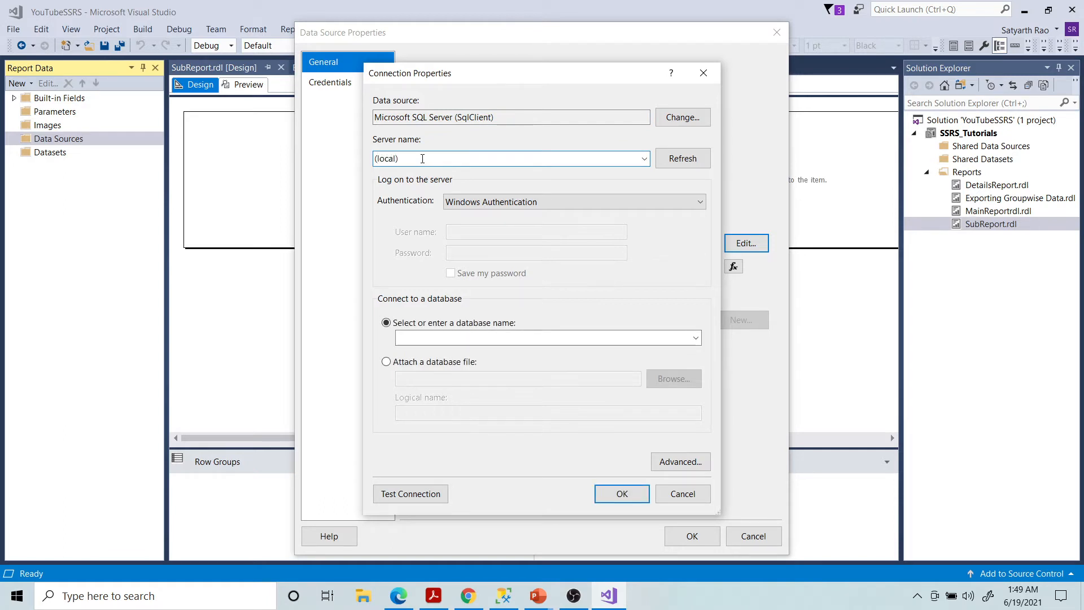
{"action": "left_click", "coordinate": [696, 338]}
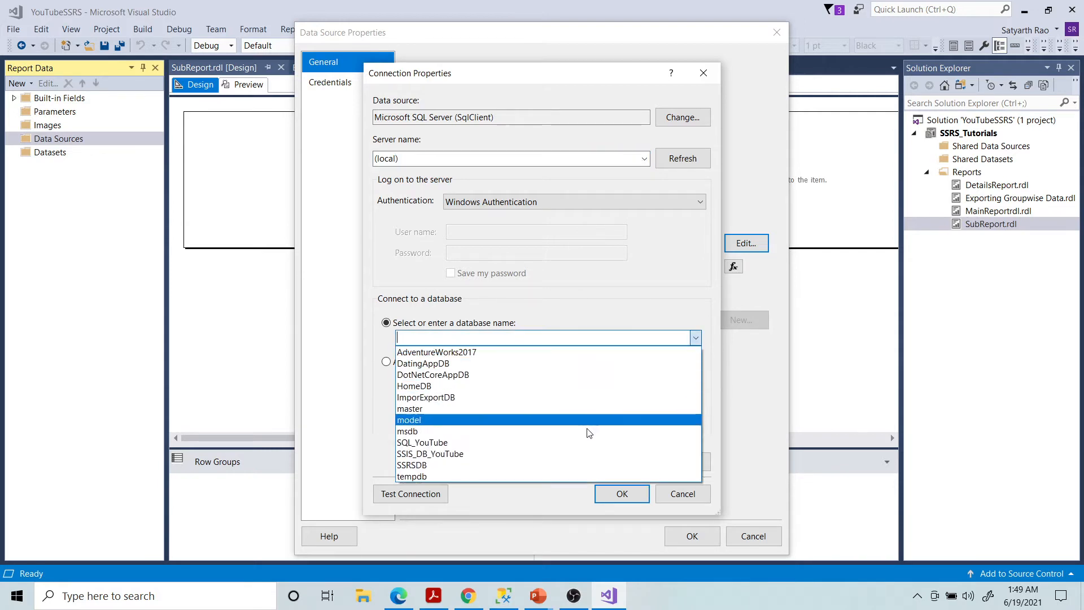
{"action": "left_click", "coordinate": [569, 470]}
{"action": "left_click", "coordinate": [696, 338]}
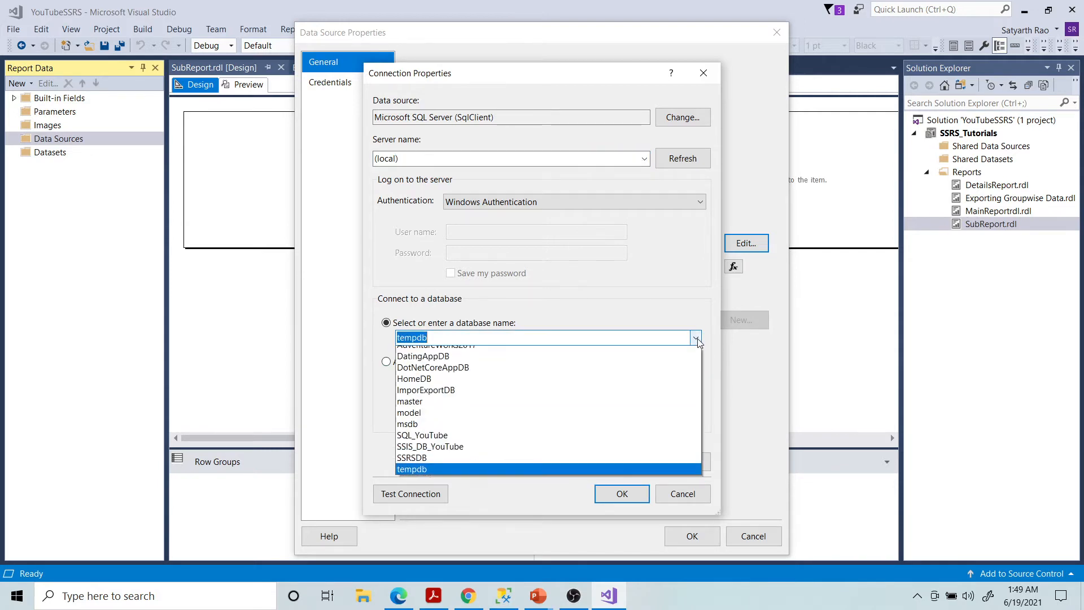
{"action": "left_click", "coordinate": [594, 464]}
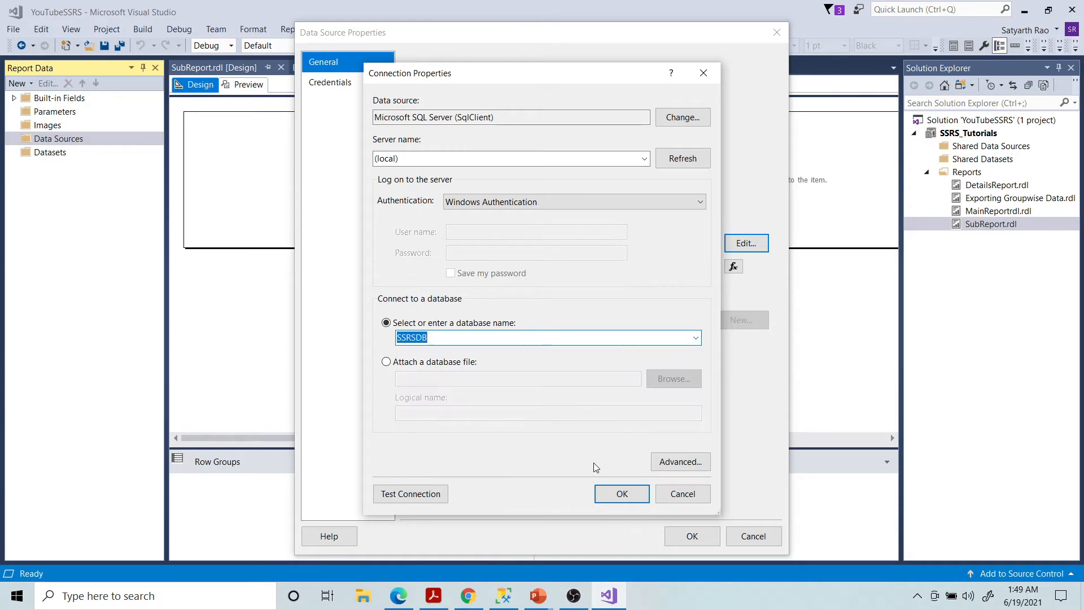
{"action": "left_click", "coordinate": [621, 501]}
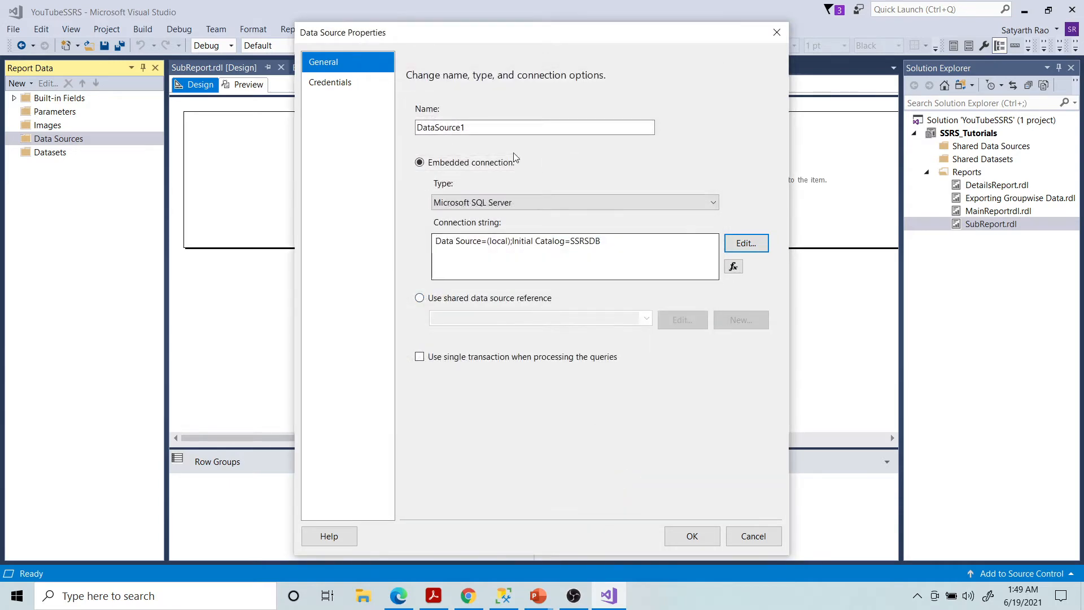
Step: Name the data source SSRSDB and save it in the subreport
{"action": "left_click_drag", "start_coordinate": [499, 128], "coordinate": [326, 151]}
{"action": "type", "text": "SSRSDB"}
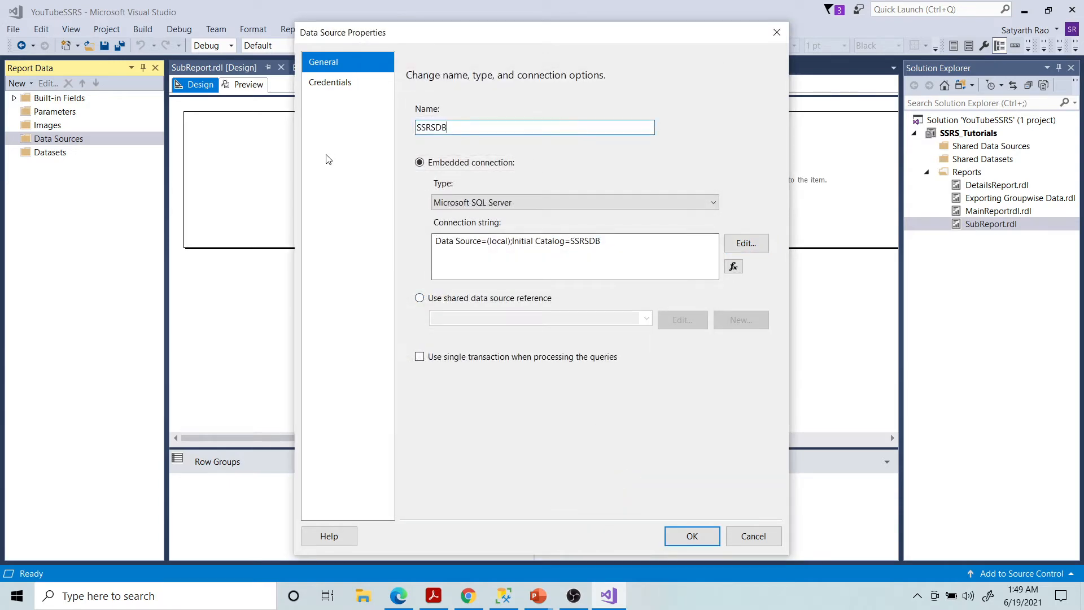
{"action": "left_click", "coordinate": [693, 535]}
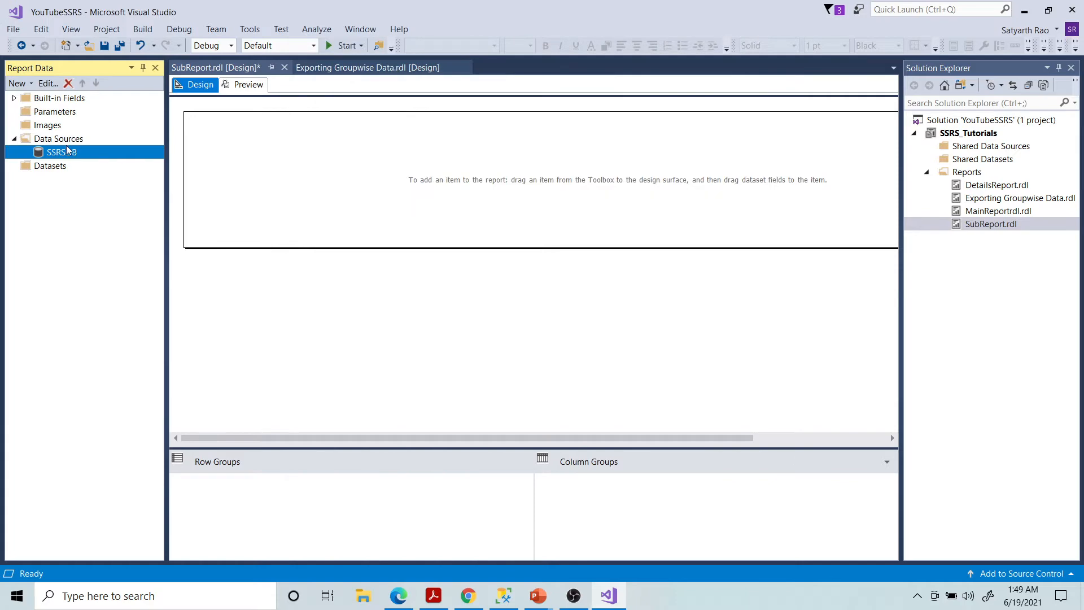
Step: Switch to SQL Server Management Studio, copy the SELECT DISTINCT [country] query on dbo.Employee, and return to Visual Studio
{"action": "right_click", "coordinate": [49, 172]}
{"action": "key", "text": "alt+Tab"}
{"action": "key", "text": "Tab"}
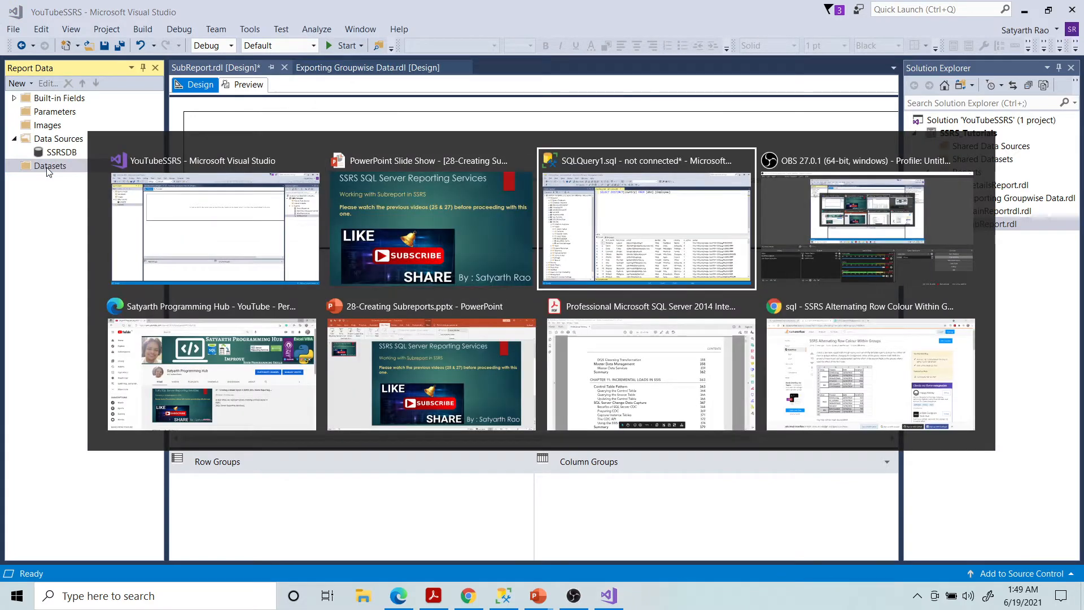
{"action": "left_click_drag", "start_coordinate": [687, 103], "coordinate": [292, 101]}
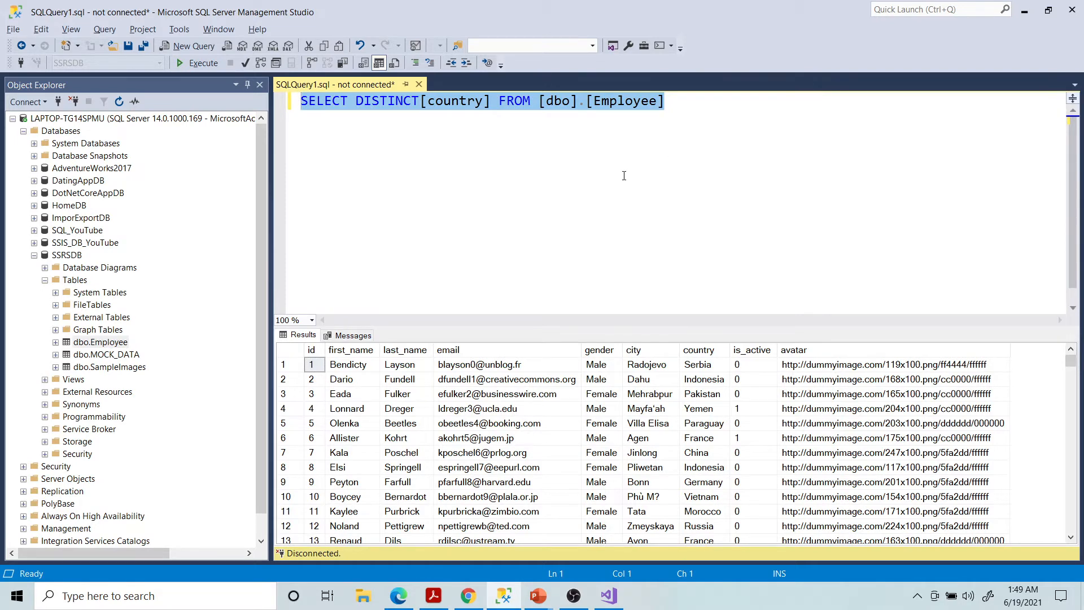
{"action": "key", "text": "alt+Tab"}
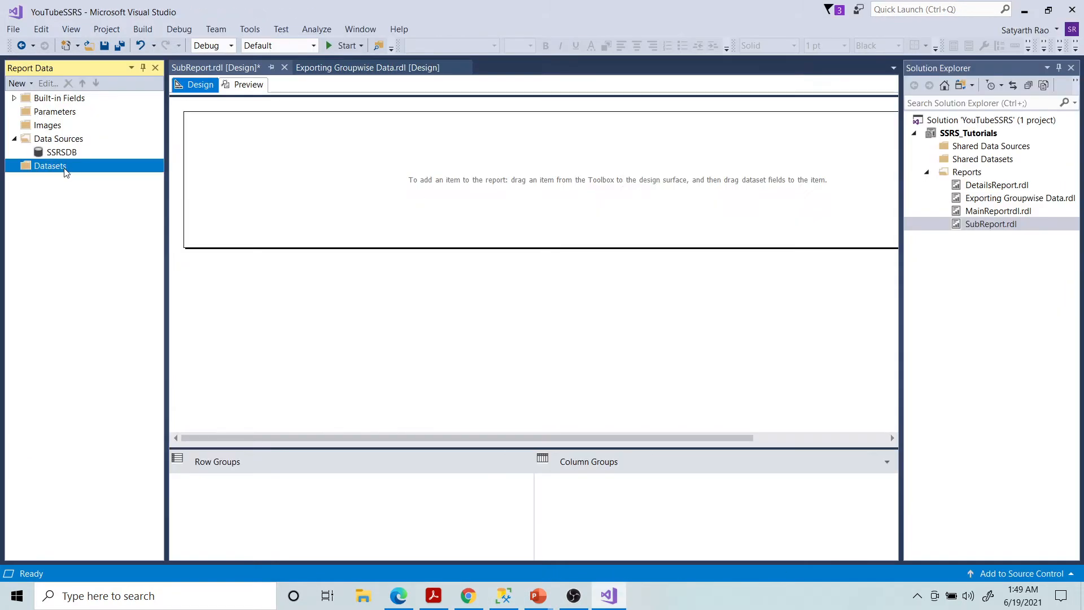
Step: Add an embedded dataset using the SSRSDB data source and the query SELECT DISTINCT[country] FROM [dbo].[Employee]
{"action": "right_click", "coordinate": [62, 171]}
{"action": "left_click", "coordinate": [73, 174]}
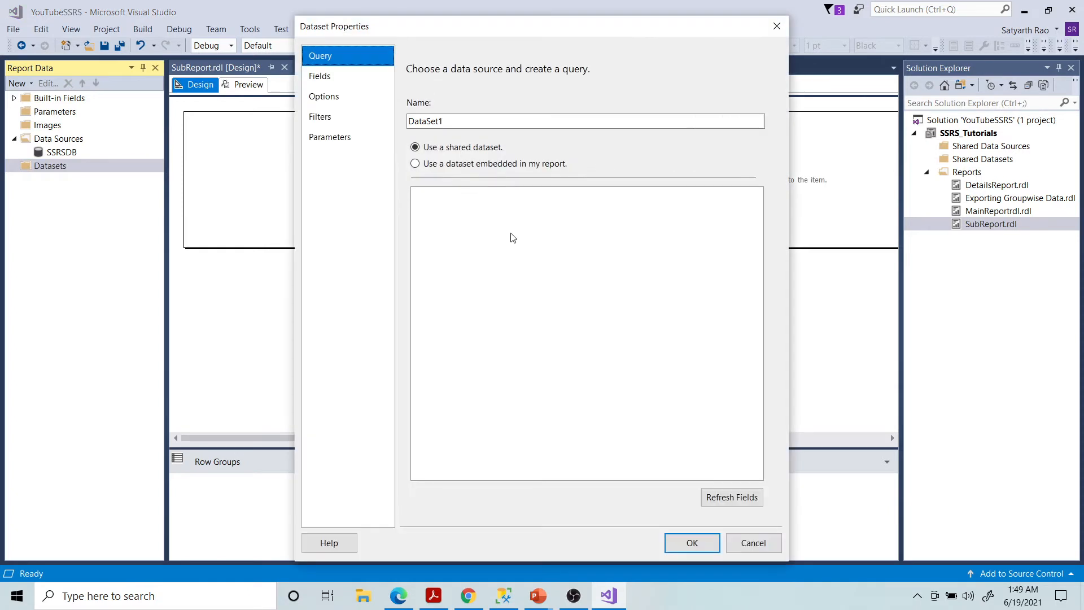
{"action": "left_click", "coordinate": [424, 163]}
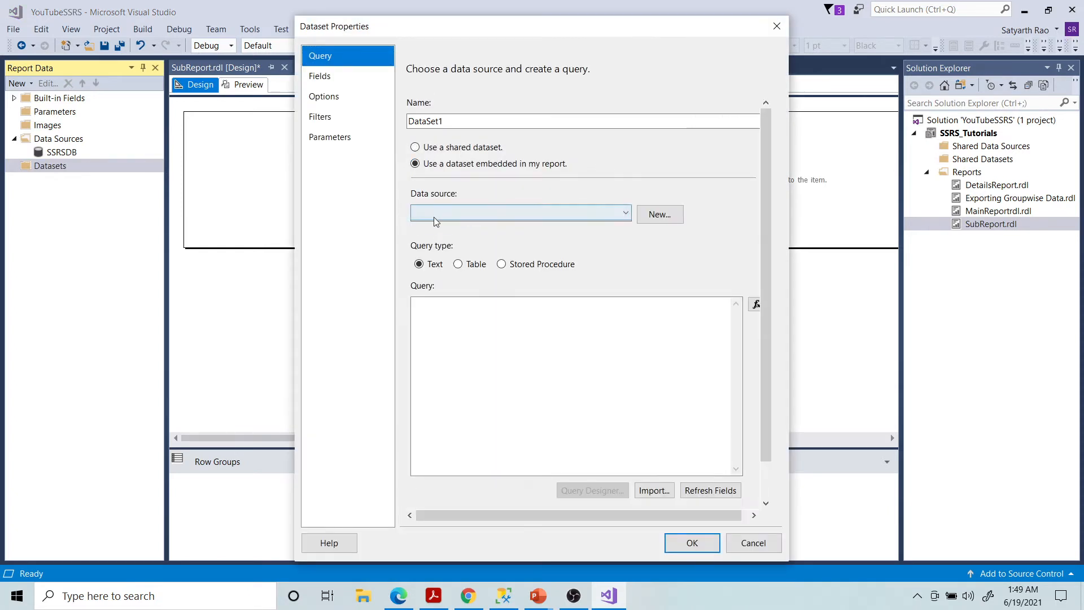
{"action": "left_click", "coordinate": [435, 213]}
{"action": "left_click", "coordinate": [435, 227]}
{"action": "left_click", "coordinate": [431, 358]}
{"action": "type", "text": "SELECT DISTINCT [country] FROM [dbo].[Employee]"}
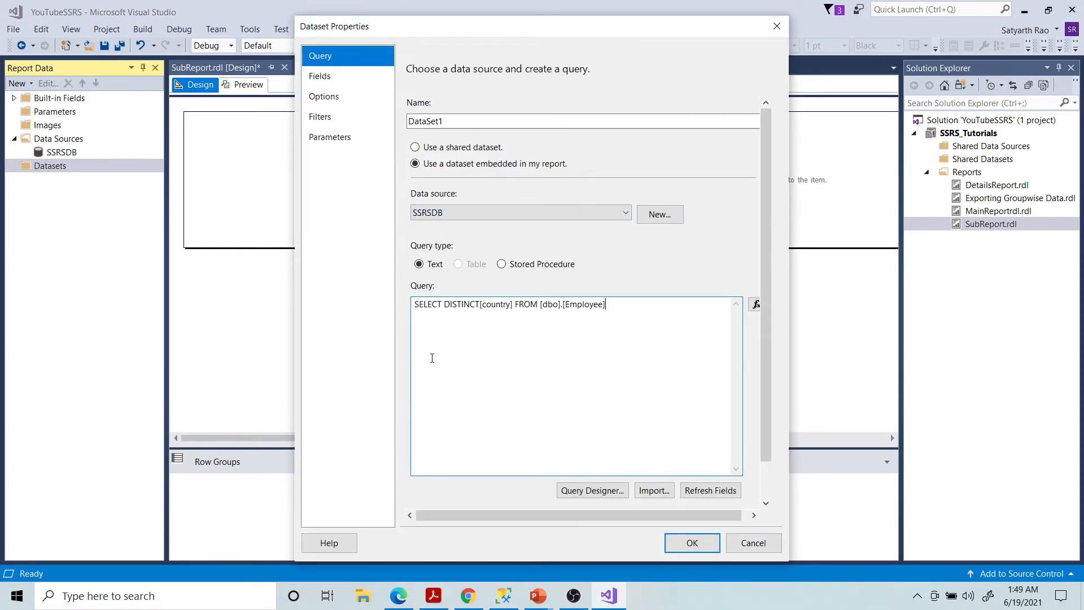
Step: Name the dataset Countries and save it in the subreport
{"action": "double_click", "coordinate": [496, 305]}
{"action": "key", "text": "ctrl+c"}
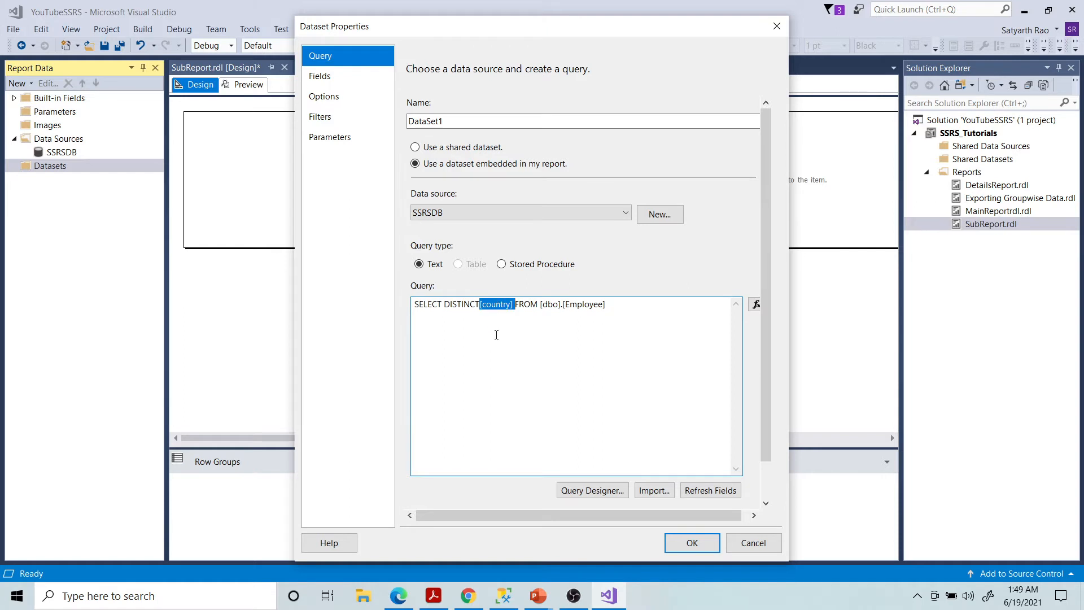
{"action": "double_click", "coordinate": [448, 121]}
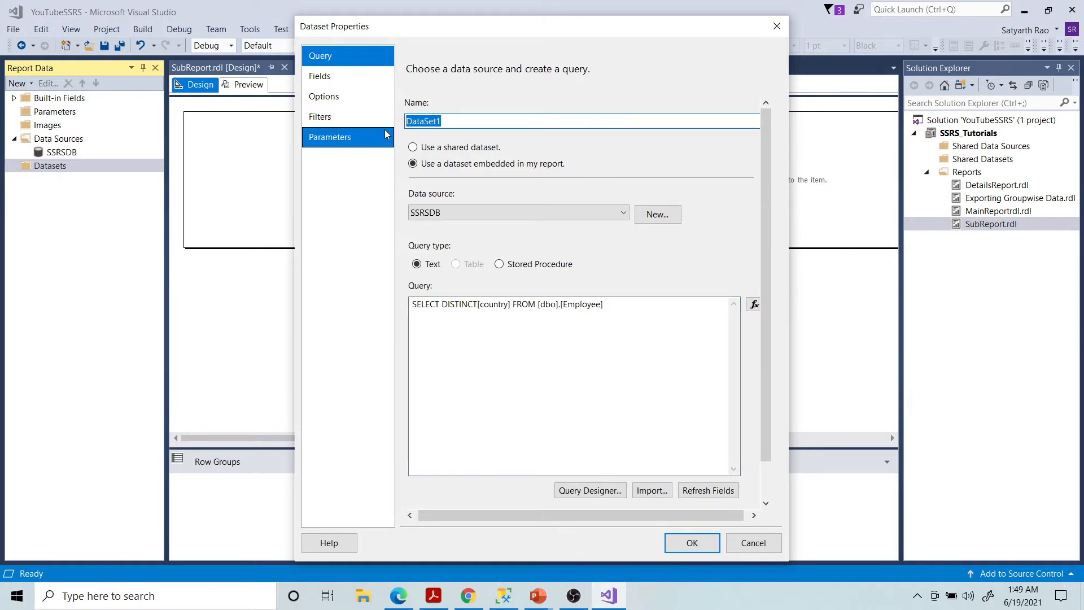
{"action": "key", "text": "ctrl+v"}
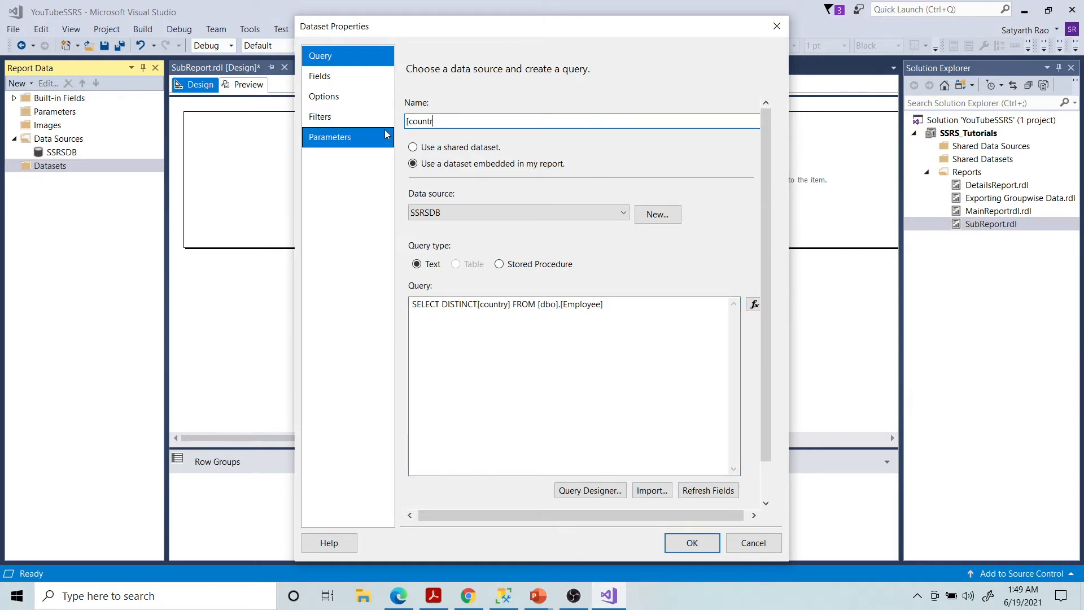
{"action": "type", "text": "ies"}
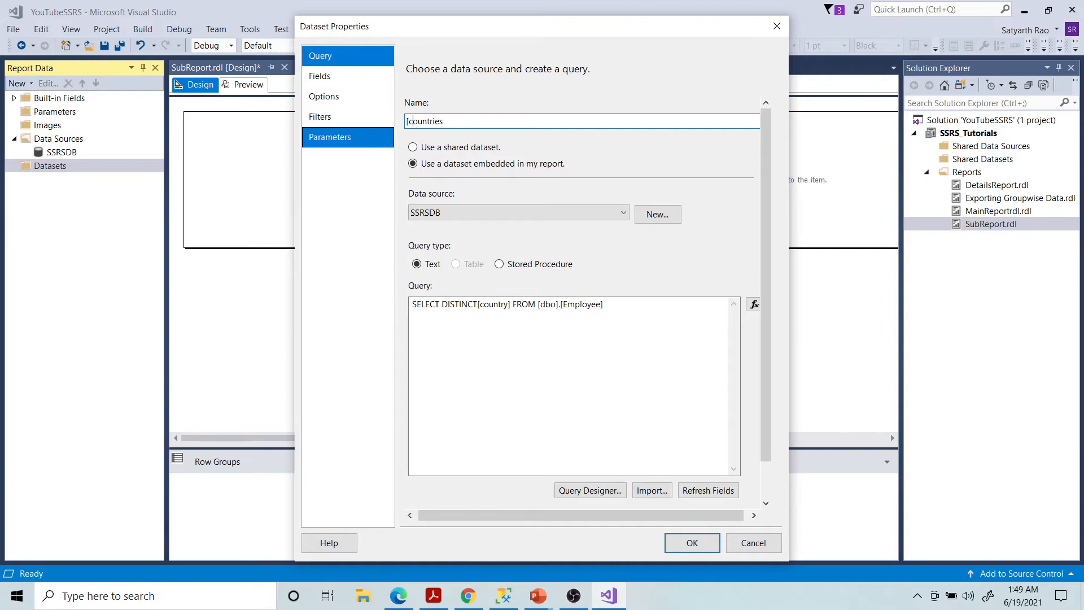
{"action": "key", "text": "shift+Left"}
{"action": "type", "text": "C"}
{"action": "left_click", "coordinate": [693, 543]}
{"action": "left_click", "coordinate": [400, 162]}
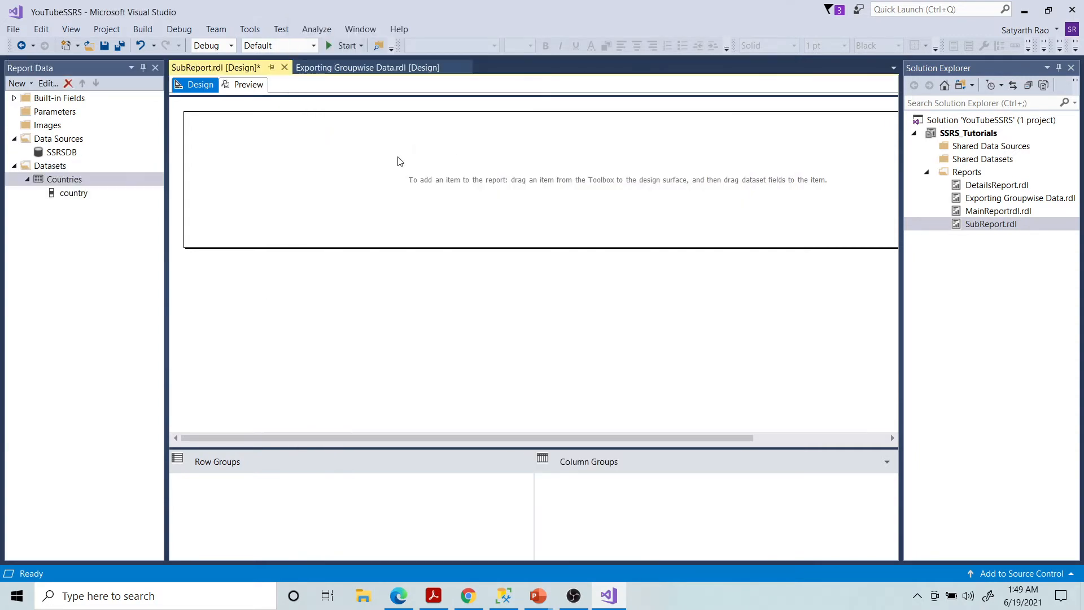
Step: Insert a table in the report body and assign the country field to its first data cell
{"action": "right_click", "coordinate": [270, 170]}
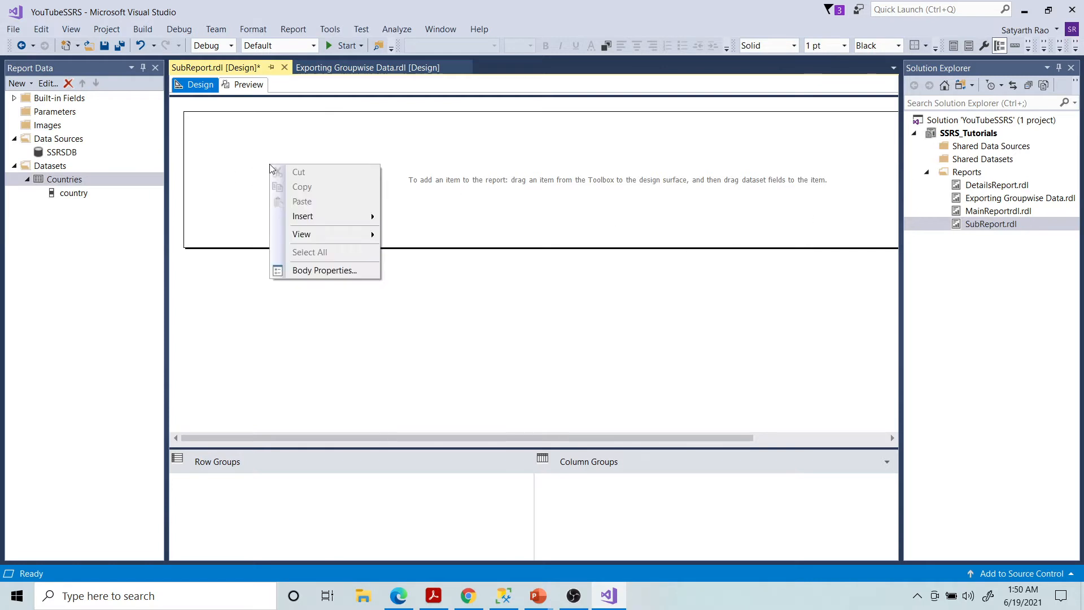
{"action": "mouse_move", "coordinate": [301, 218]}
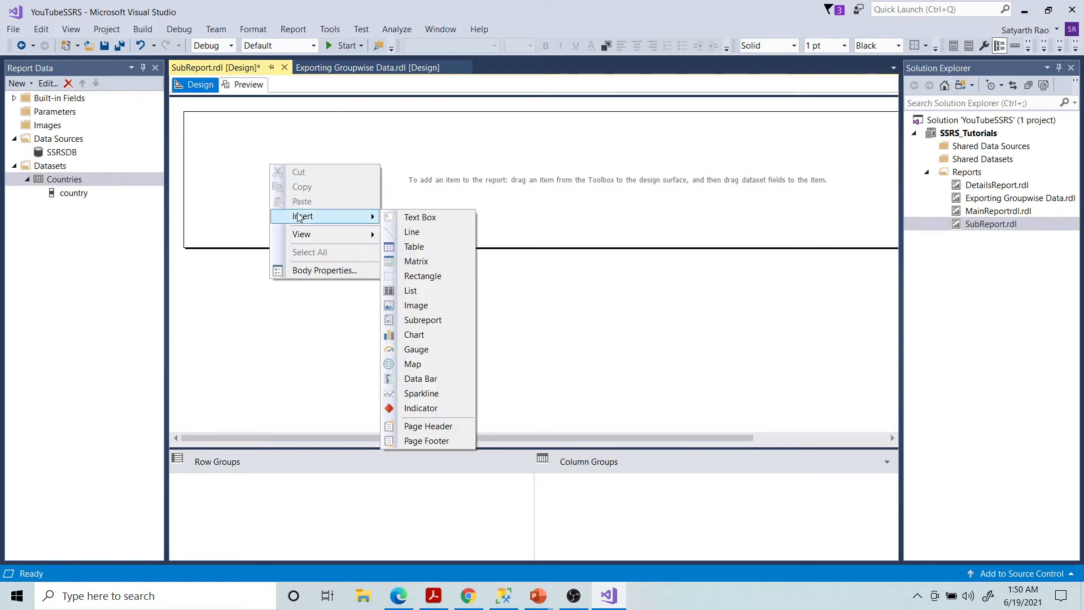
{"action": "left_click", "coordinate": [414, 246]}
{"action": "left_click", "coordinate": [332, 191]}
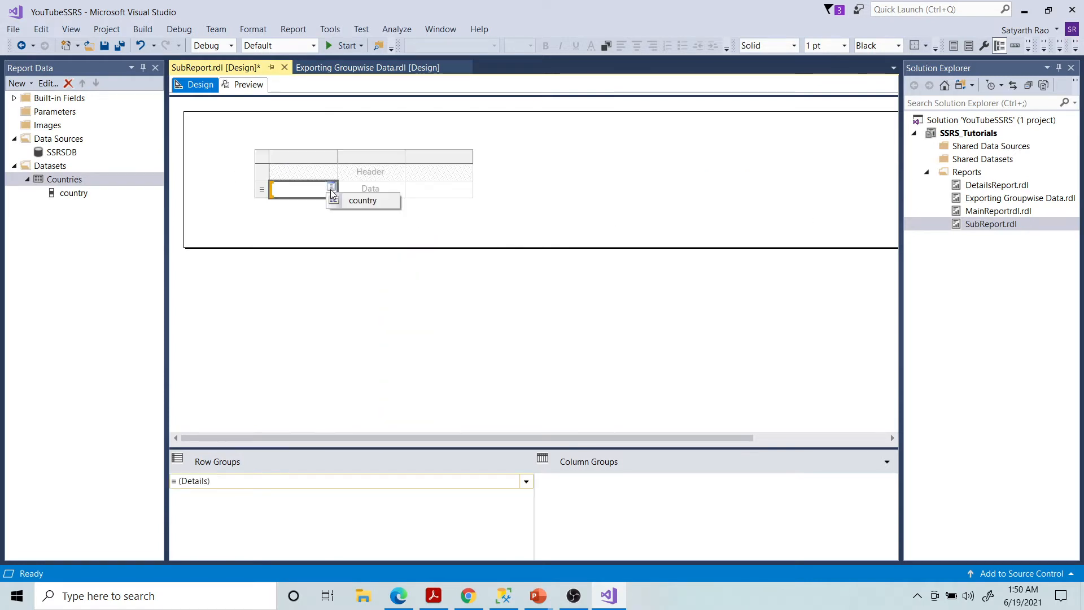
{"action": "left_click", "coordinate": [353, 201]}
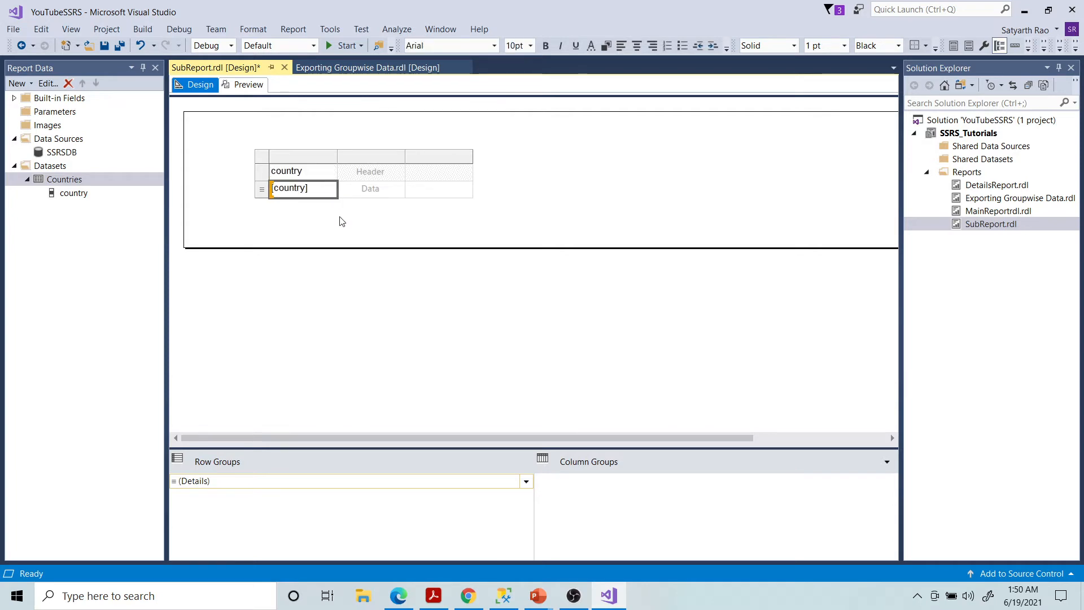
Step: Clear the country field and its header text from the table's first column
{"action": "key", "text": "Delete"}
{"action": "left_click", "coordinate": [311, 179]}
{"action": "key", "text": "Delete"}
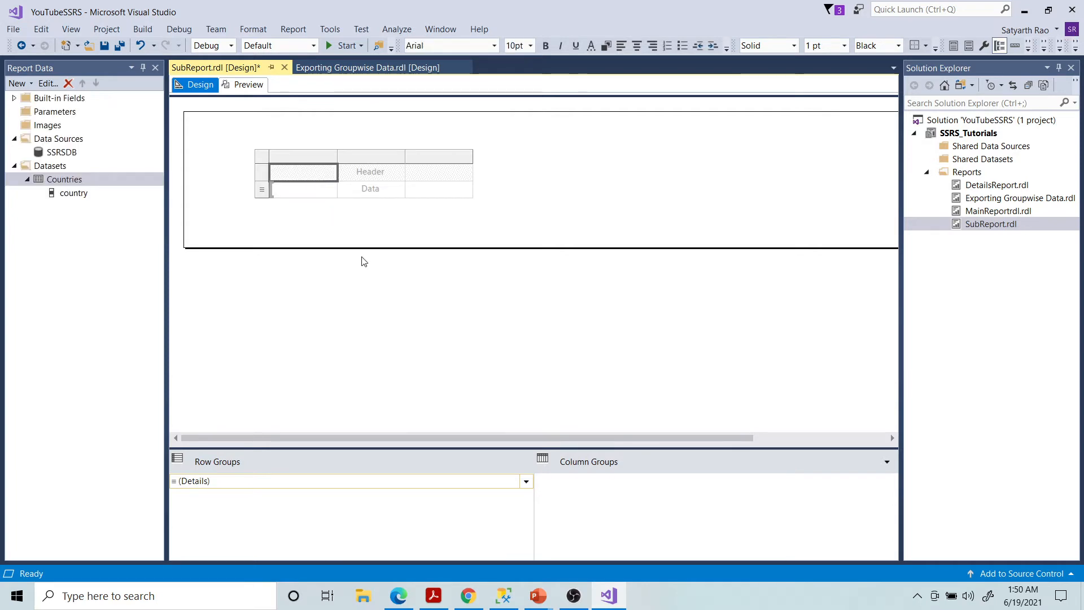
{"action": "left_click", "coordinate": [511, 373]}
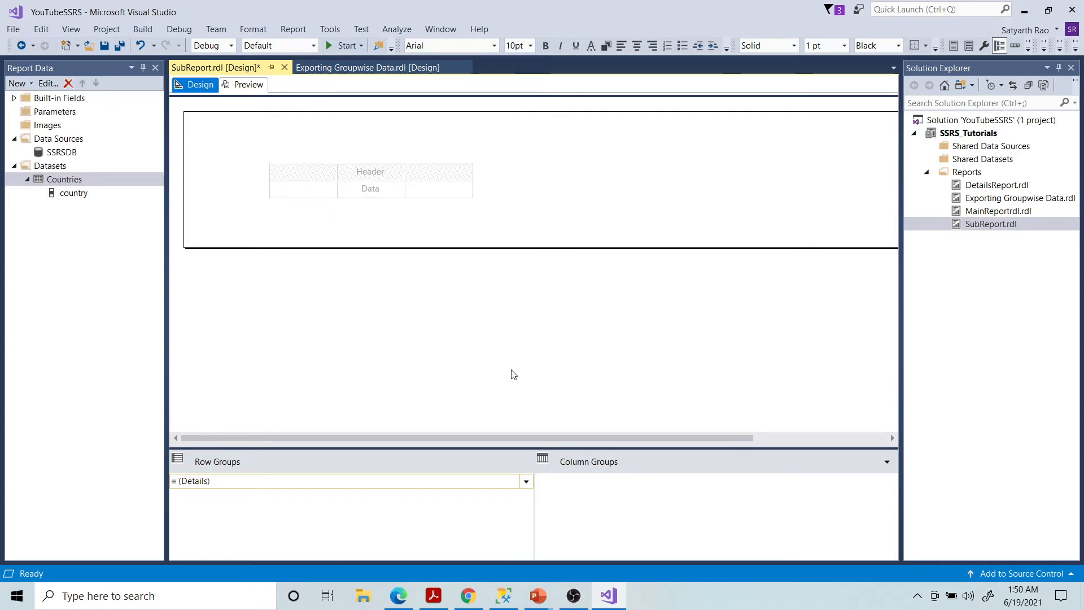
Step: Add a parent row group above Details, grouped by [country], with a group header and a group footer
{"action": "left_click", "coordinate": [527, 482]}
{"action": "mouse_move", "coordinate": [565, 497]}
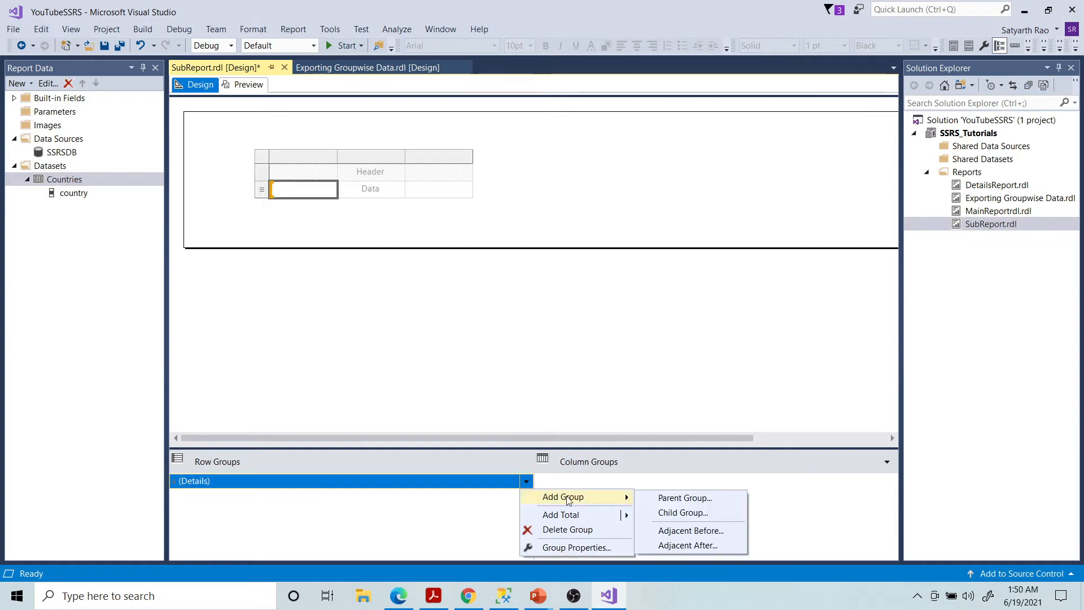
{"action": "left_click", "coordinate": [647, 499]}
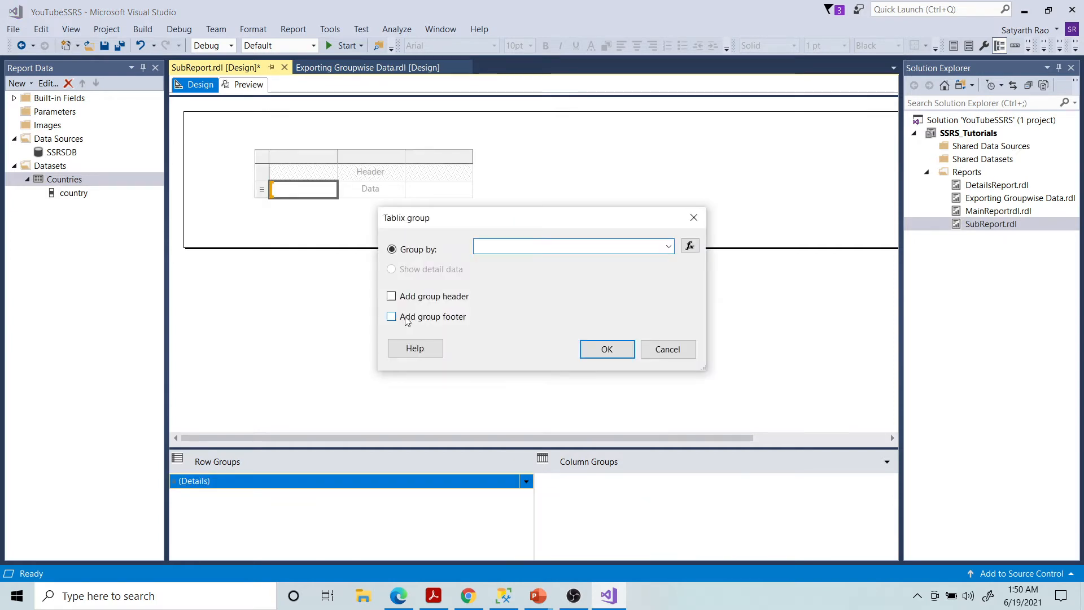
{"action": "left_click", "coordinate": [392, 296]}
{"action": "left_click", "coordinate": [392, 317]}
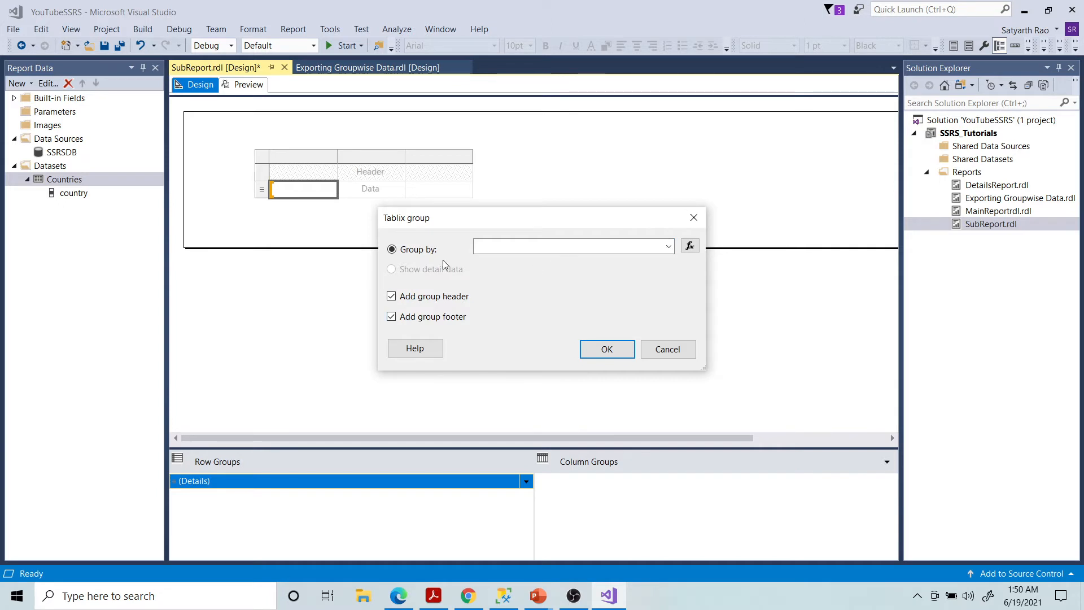
{"action": "left_click", "coordinate": [667, 246]}
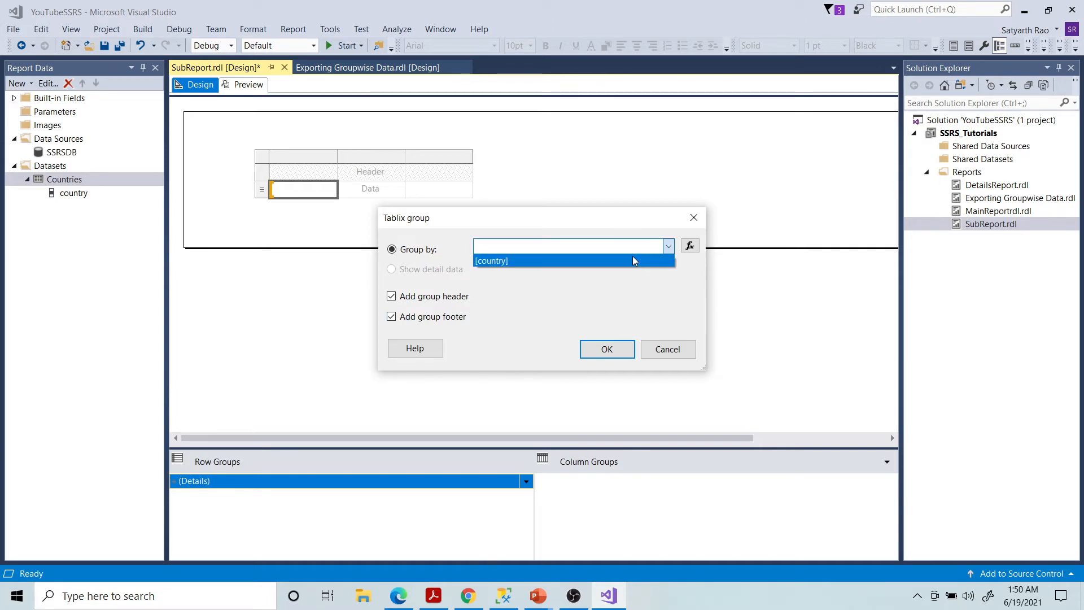
{"action": "left_click", "coordinate": [633, 260]}
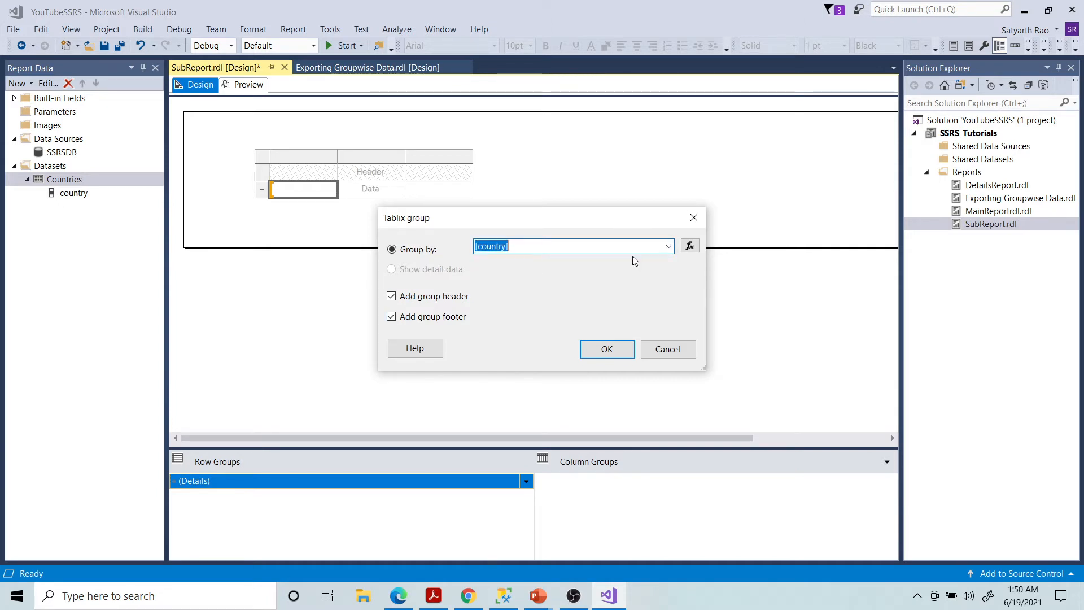
{"action": "left_click", "coordinate": [615, 351]}
{"action": "left_click", "coordinate": [674, 177]}
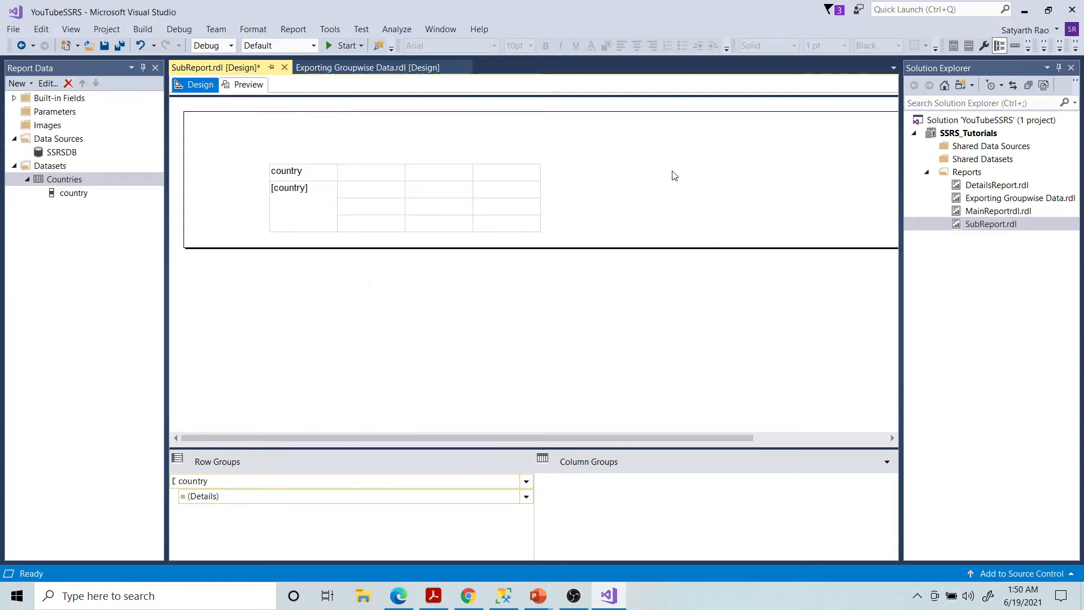
Step: Preview the report to check the list of countries, and return to the design view
{"action": "left_click", "coordinate": [252, 86]}
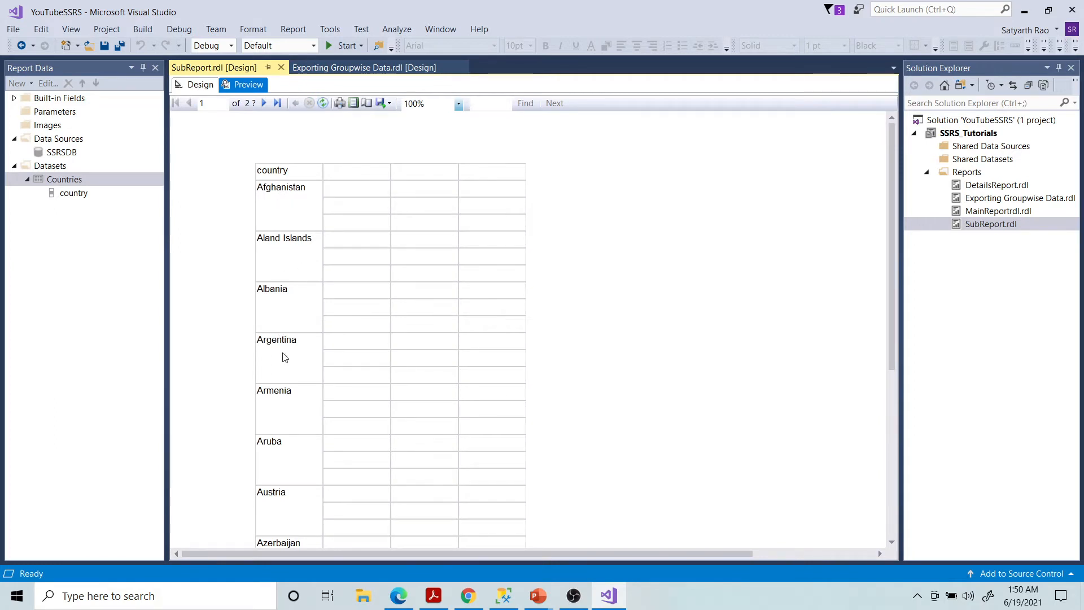
{"action": "scroll", "coordinate": [283, 358], "scroll_direction": "down", "scroll_amount": 3}
{"action": "scroll", "coordinate": [285, 359], "scroll_direction": "up", "scroll_amount": 3}
{"action": "left_click", "coordinate": [198, 85]}
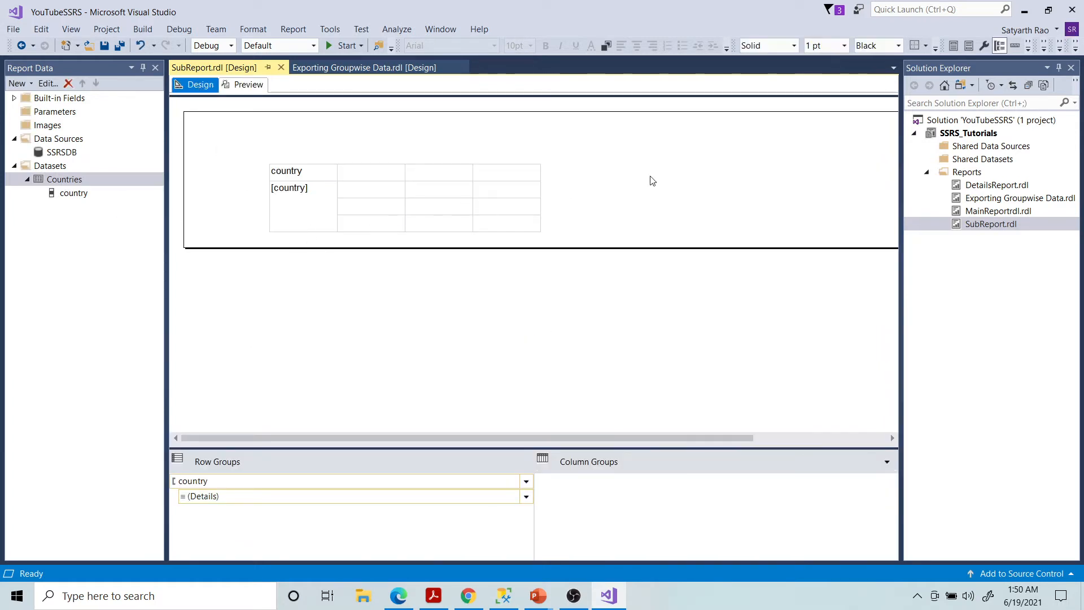
Step: Capitalize the first column's header text to Country
{"action": "left_click", "coordinate": [310, 176]}
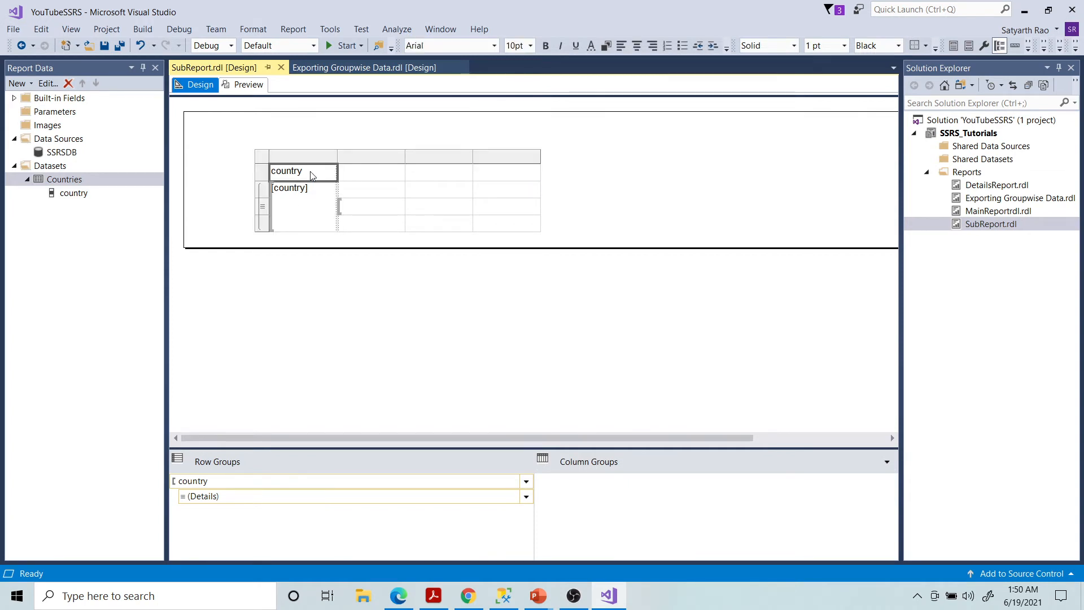
{"action": "double_click", "coordinate": [310, 175]}
{"action": "key", "text": "Left"}
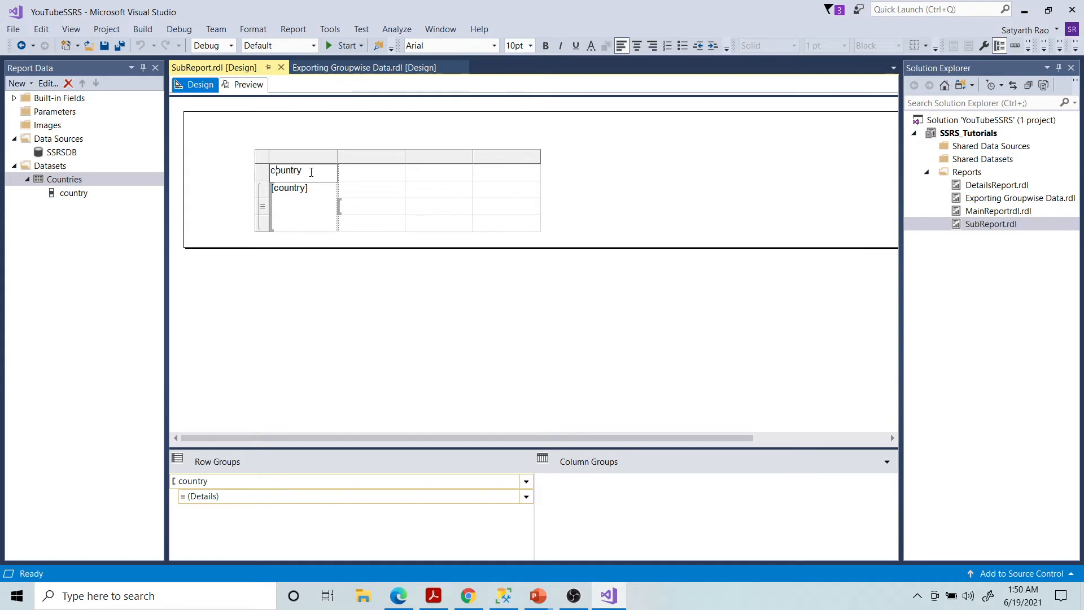
{"action": "type", "text": "C"}
{"action": "left_click", "coordinate": [303, 206]}
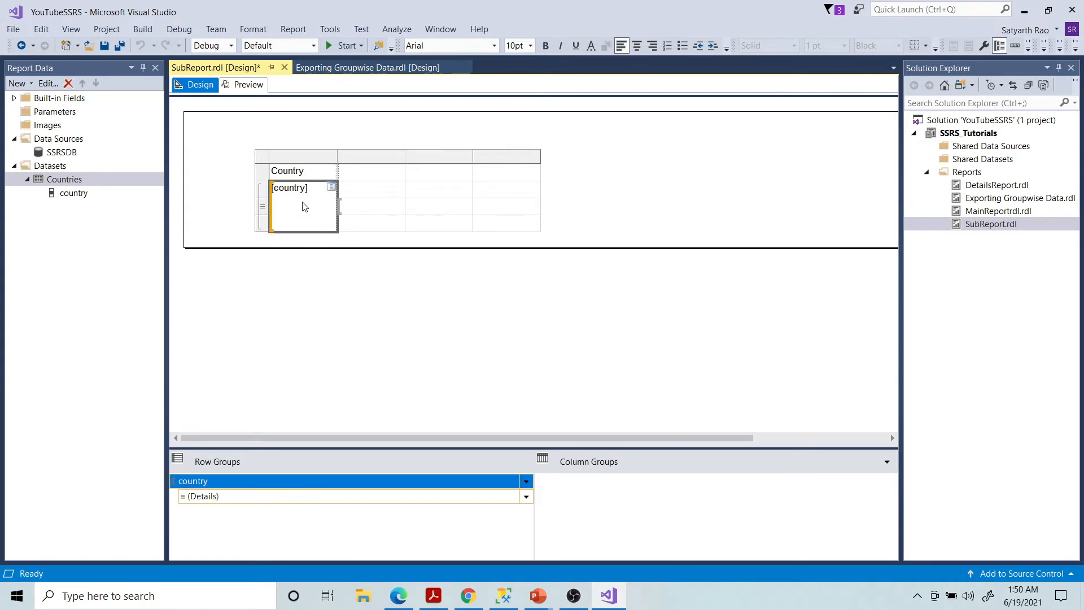
Step: Make the Country header and the [country] cell bold and center-aligned
{"action": "left_click", "coordinate": [315, 176]}
{"action": "key", "text": "Down"}
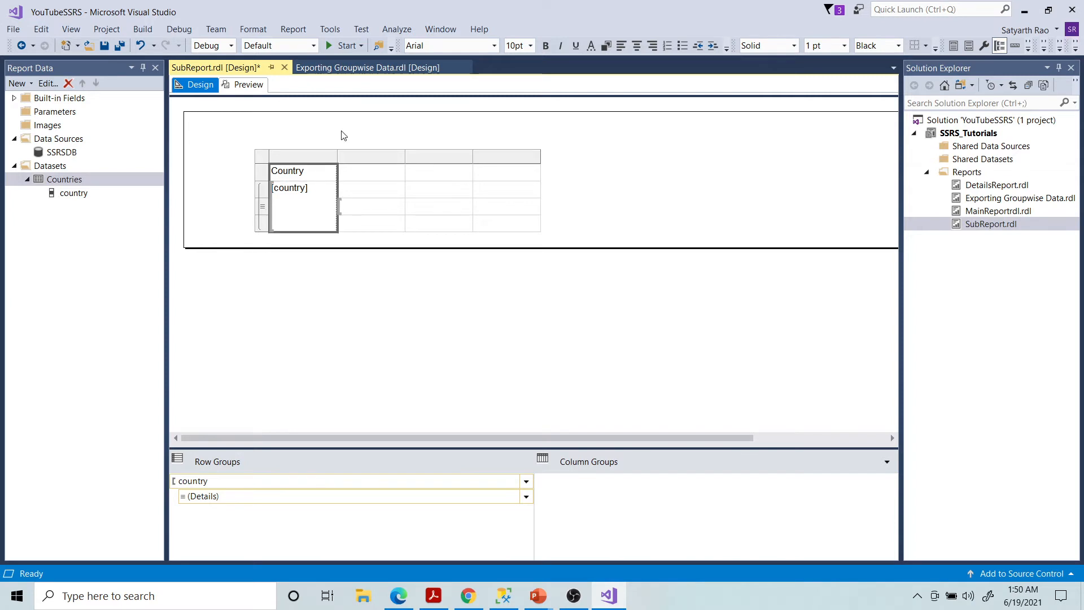
{"action": "left_click", "coordinate": [637, 45]}
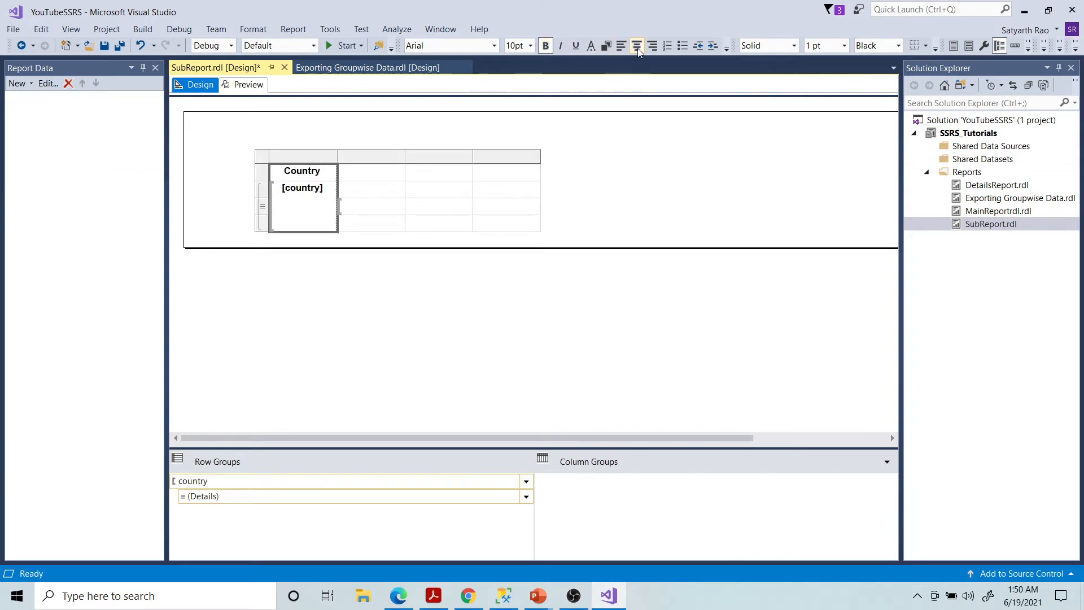
{"action": "left_click", "coordinate": [645, 139]}
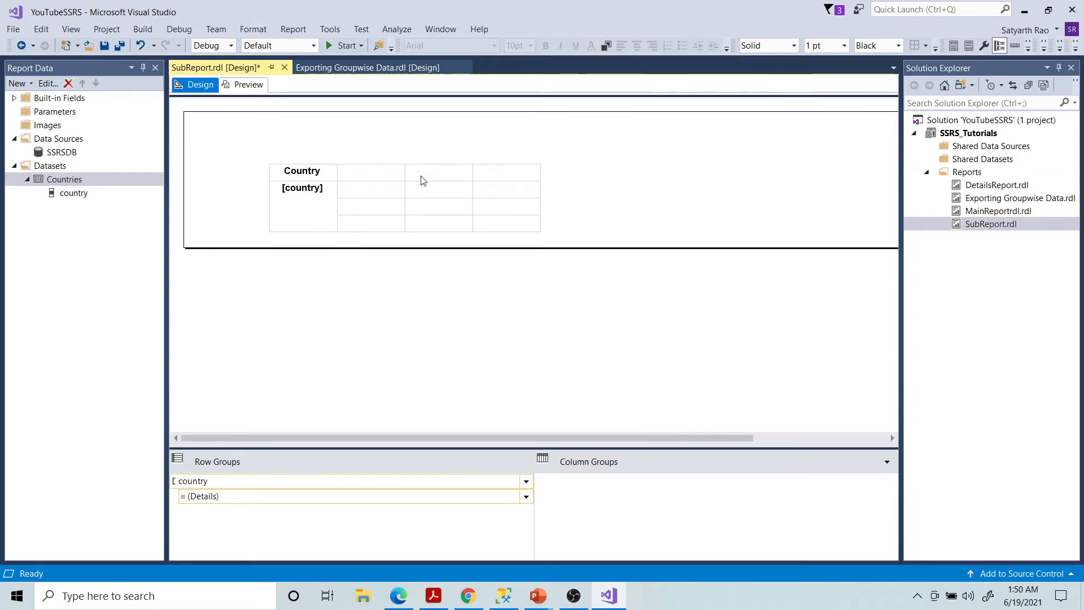
Step: Insert a subreport item in the details-row cell of the column beside the country group
{"action": "left_click", "coordinate": [370, 175]}
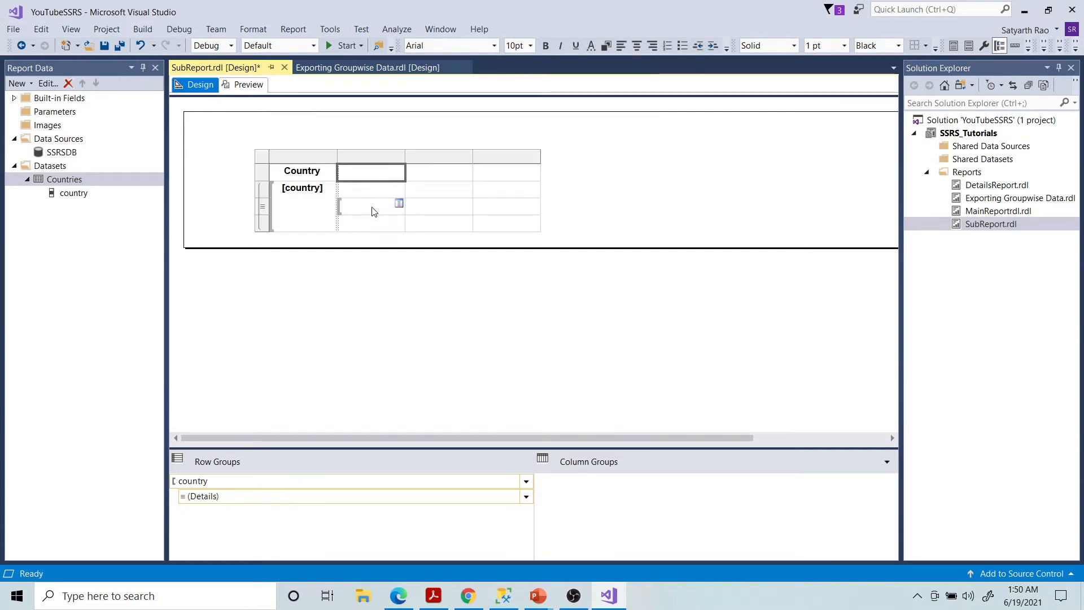
{"action": "right_click", "coordinate": [372, 211]}
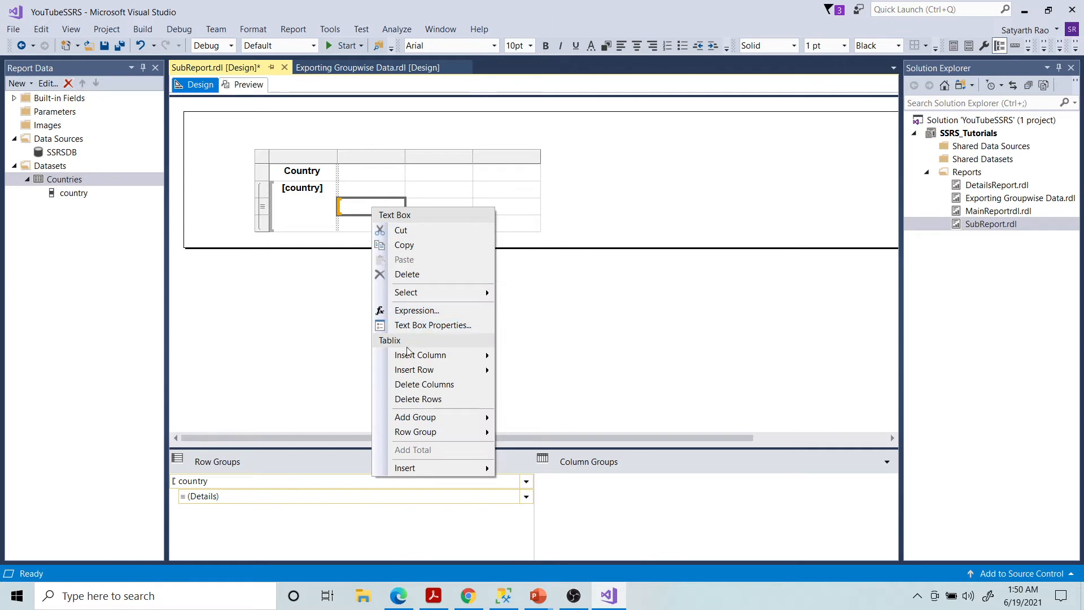
{"action": "mouse_move", "coordinate": [426, 467]}
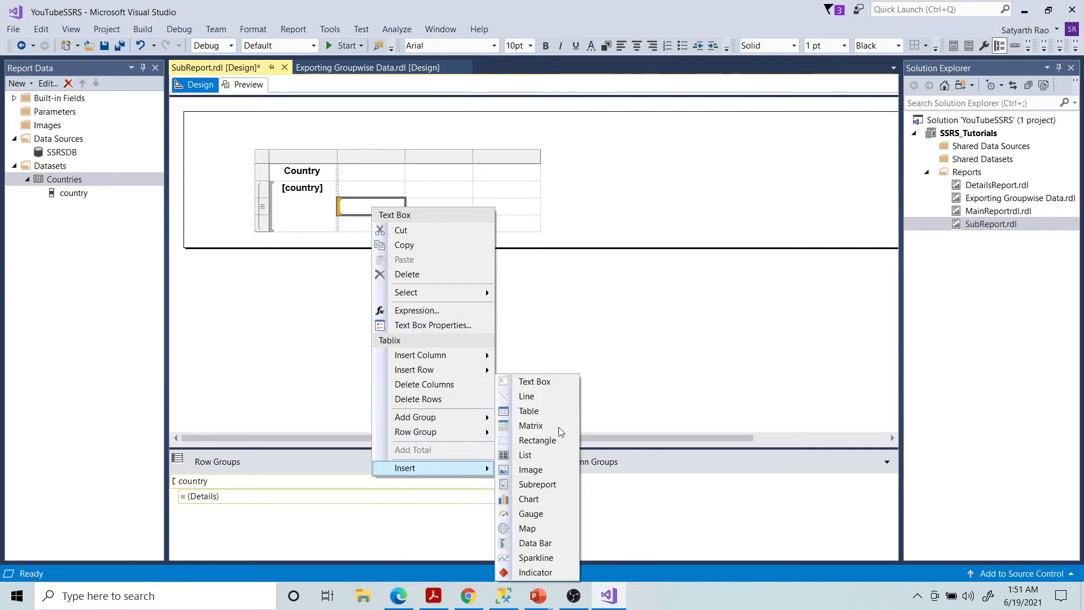
{"action": "left_click", "coordinate": [537, 485]}
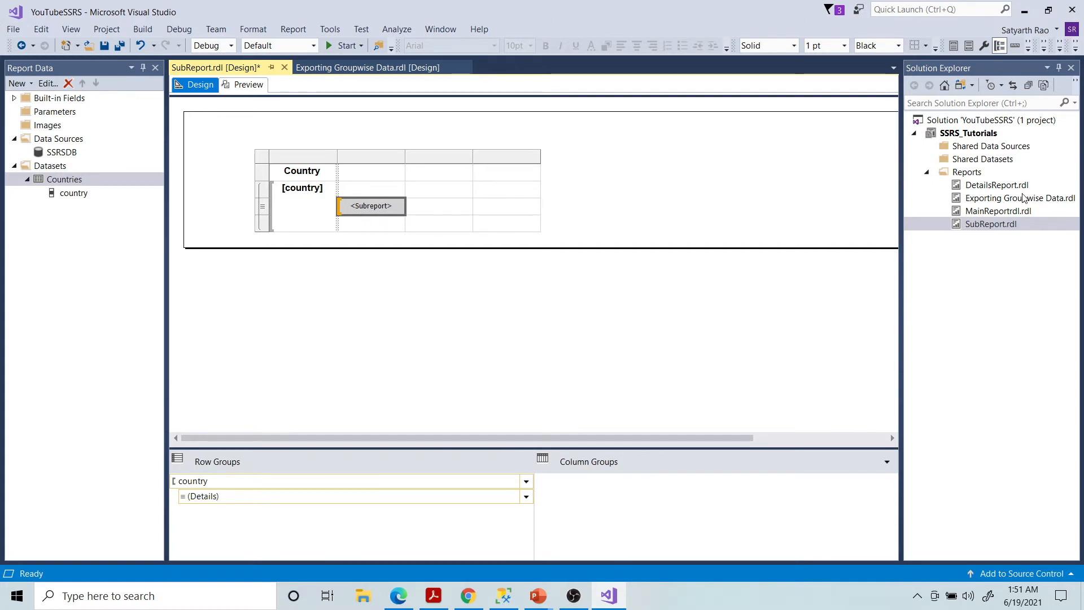
Step: Open DetailsReport.rdl, preview it for the country United States, and review the details table against the subreport placeholder in SubReport.rdl
{"action": "double_click", "coordinate": [1002, 188]}
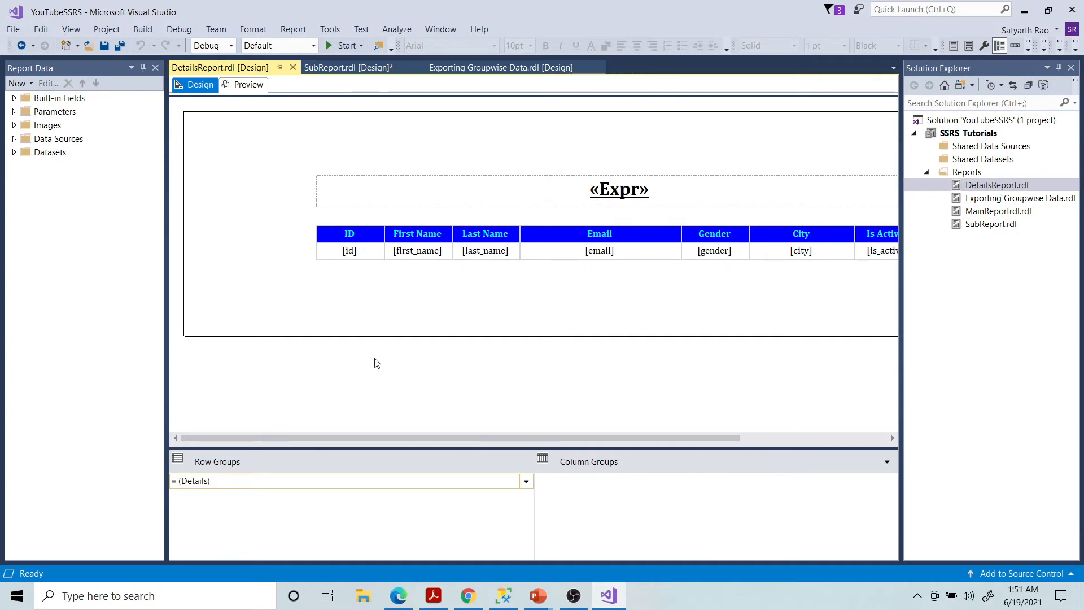
{"action": "left_click", "coordinate": [244, 84]}
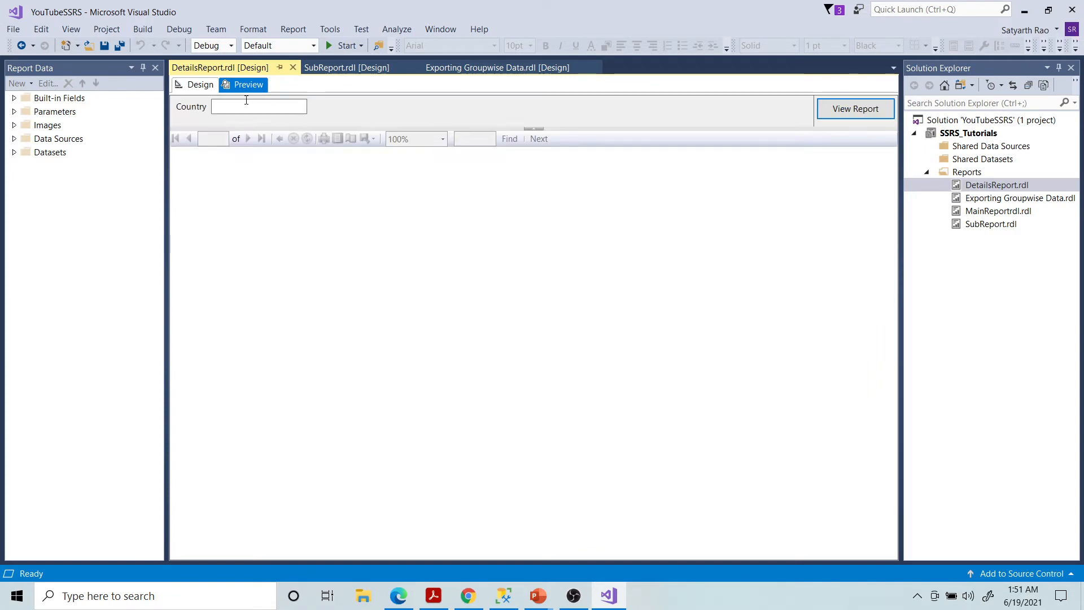
{"action": "left_click", "coordinate": [244, 107]}
{"action": "type", "text": "United Statwa"}
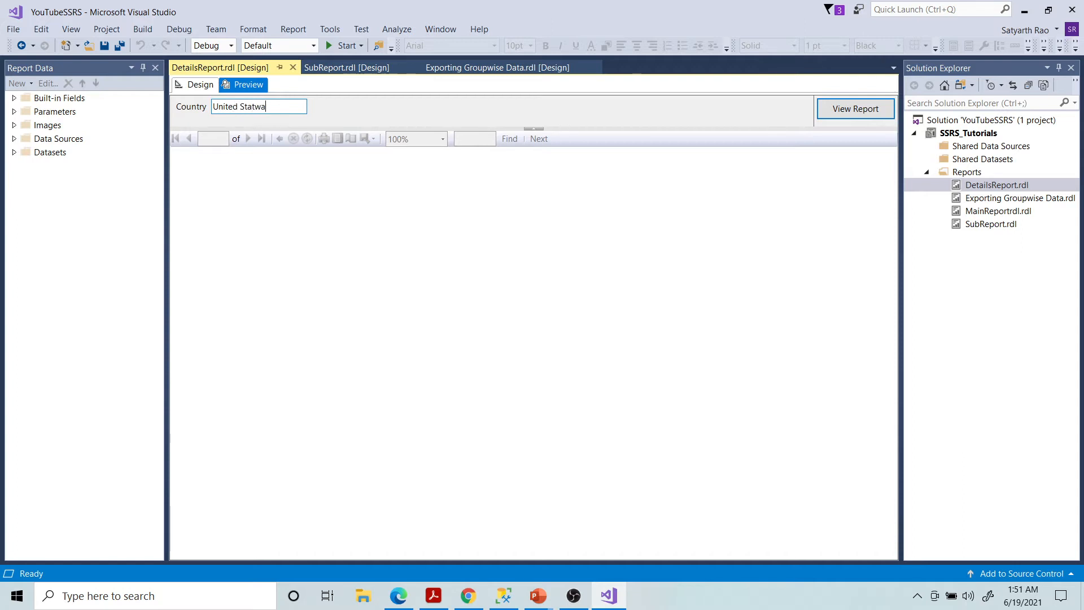
{"action": "key", "text": "BackSpace"}
{"action": "key", "text": "BackSpace"}
{"action": "left_click", "coordinate": [869, 113]}
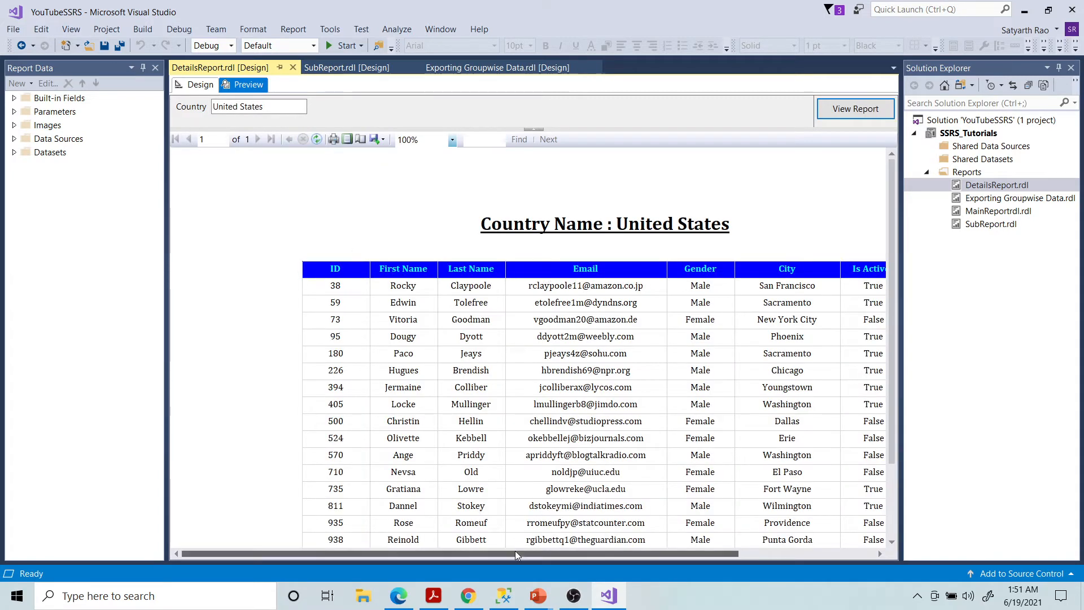
{"action": "left_click_drag", "start_coordinate": [557, 554], "coordinate": [603, 553]}
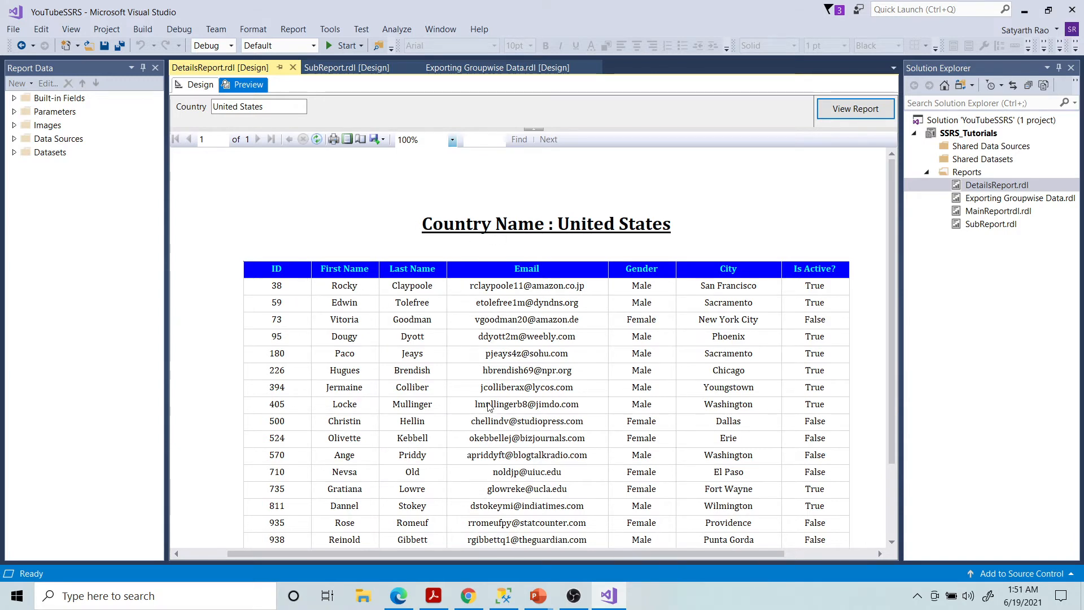
{"action": "scroll", "coordinate": [610, 402], "scroll_direction": "down", "scroll_amount": 3}
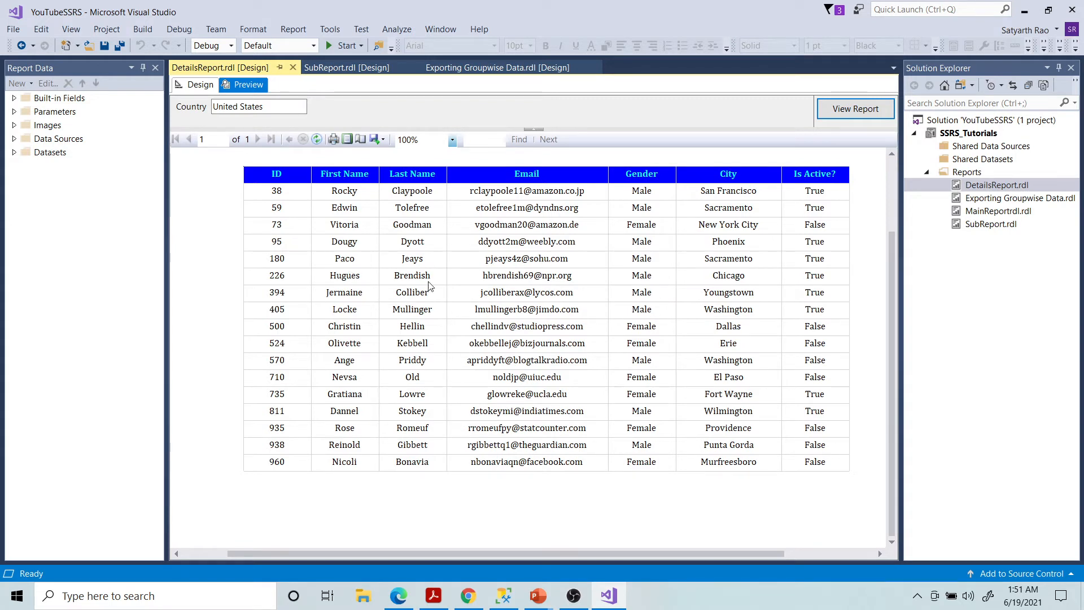
{"action": "left_click", "coordinate": [346, 68]}
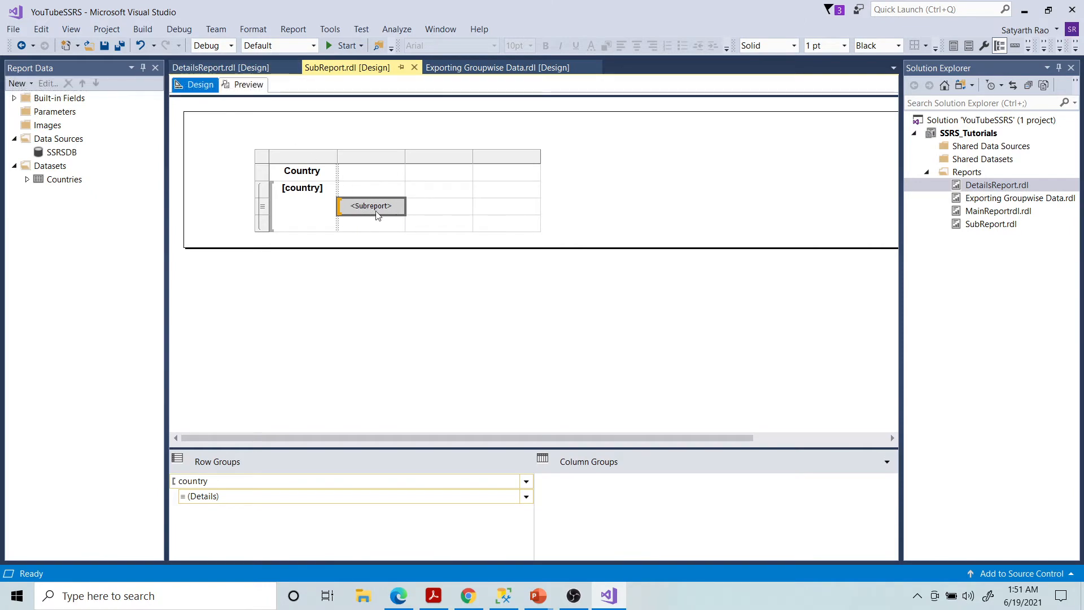
{"action": "left_click", "coordinate": [249, 67]}
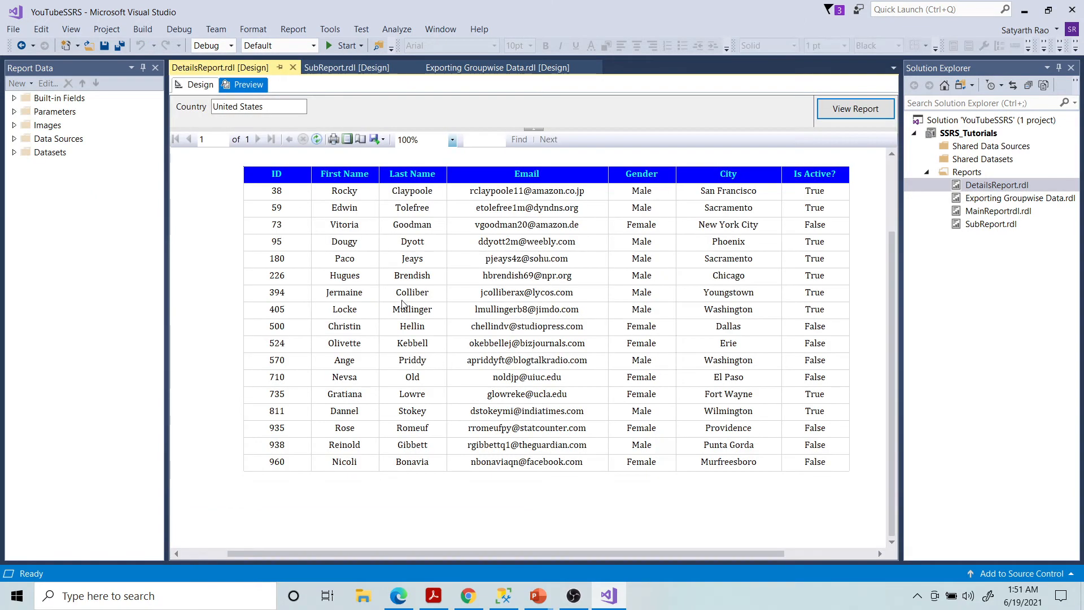
Step: In SubReport.rdl, name the subreport item DetailsSubReport and set DetailsReport as the report it uses
{"action": "left_click", "coordinate": [347, 67]}
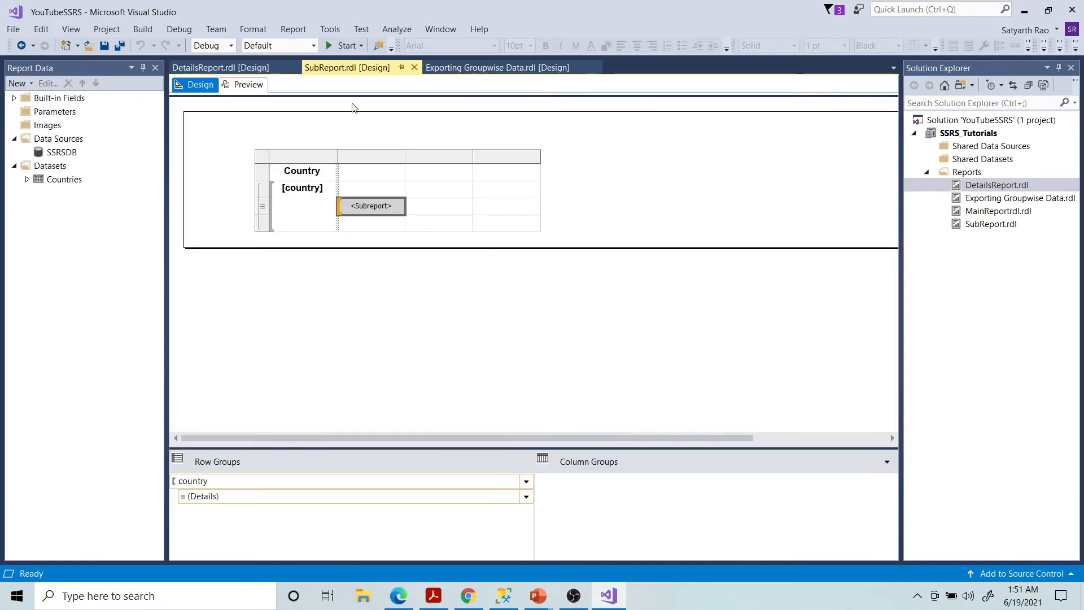
{"action": "left_click", "coordinate": [381, 212]}
{"action": "right_click", "coordinate": [377, 213]}
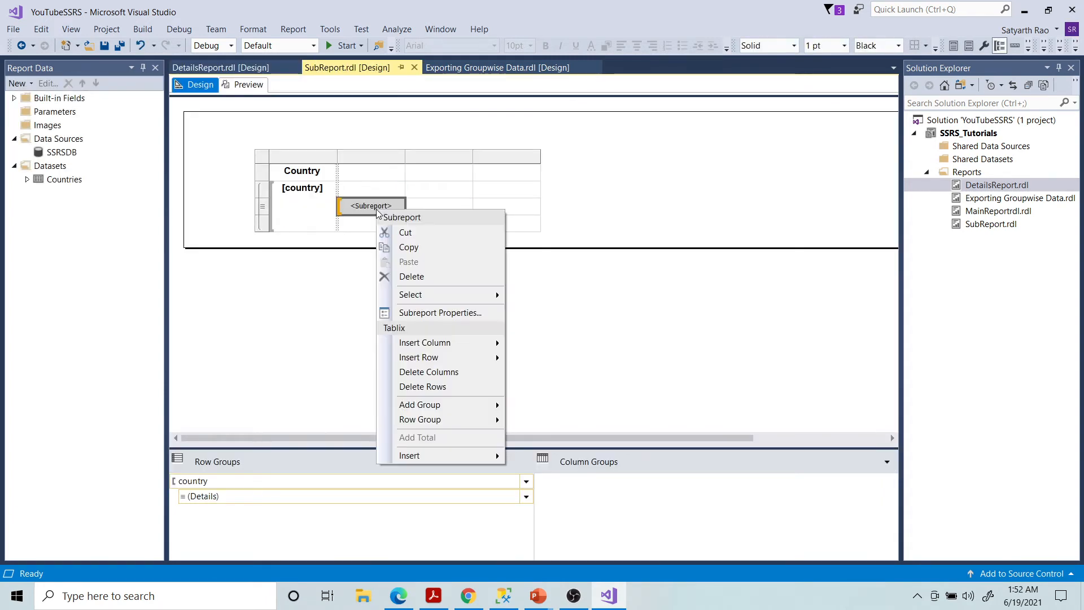
{"action": "left_click", "coordinate": [428, 318]}
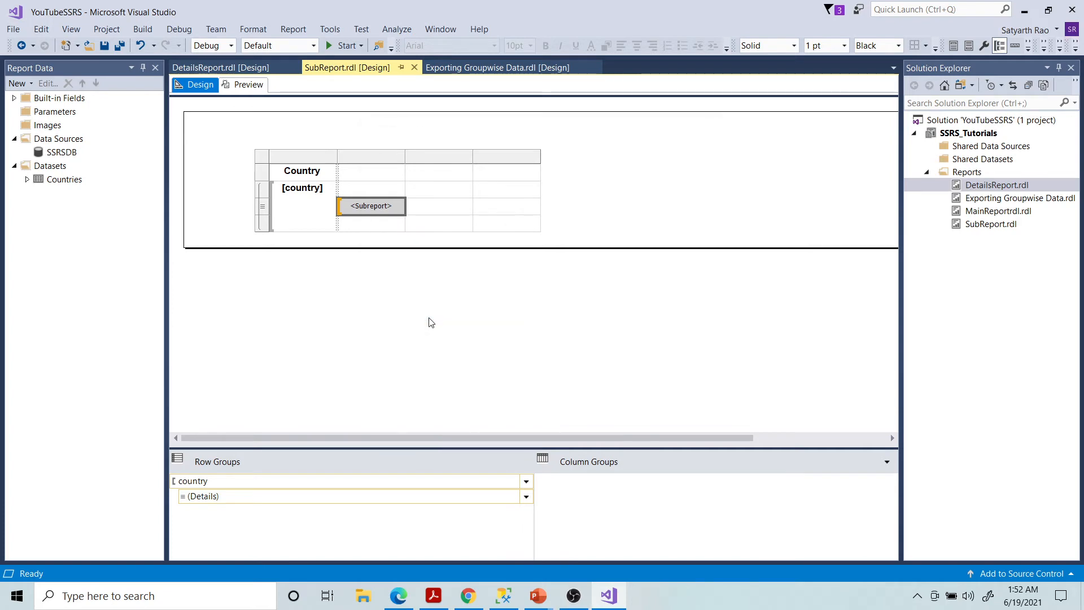
{"action": "double_click", "coordinate": [523, 217]}
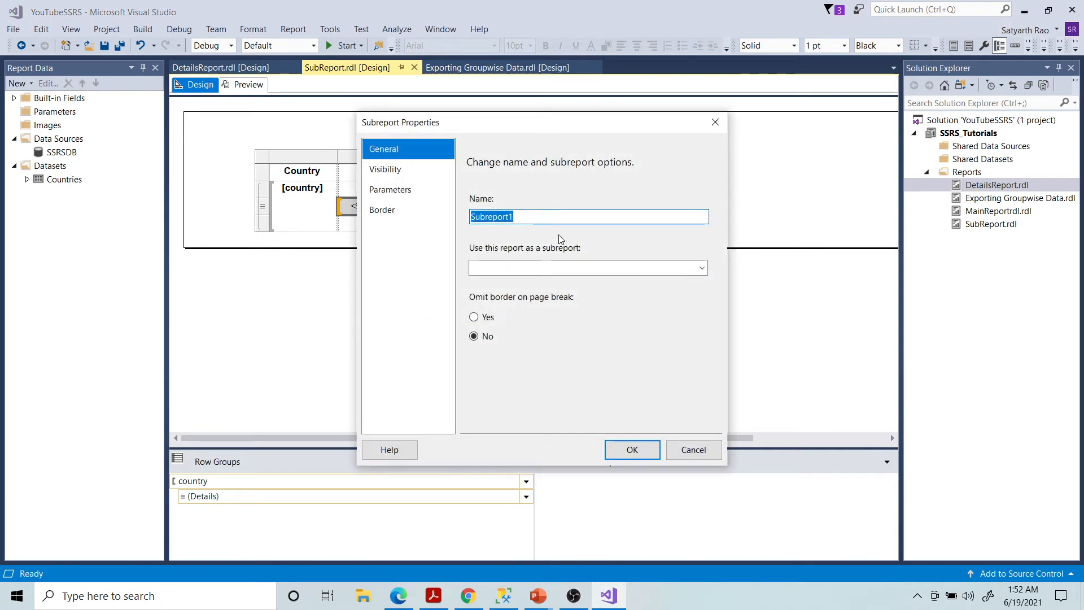
{"action": "type", "text": "Detai"}
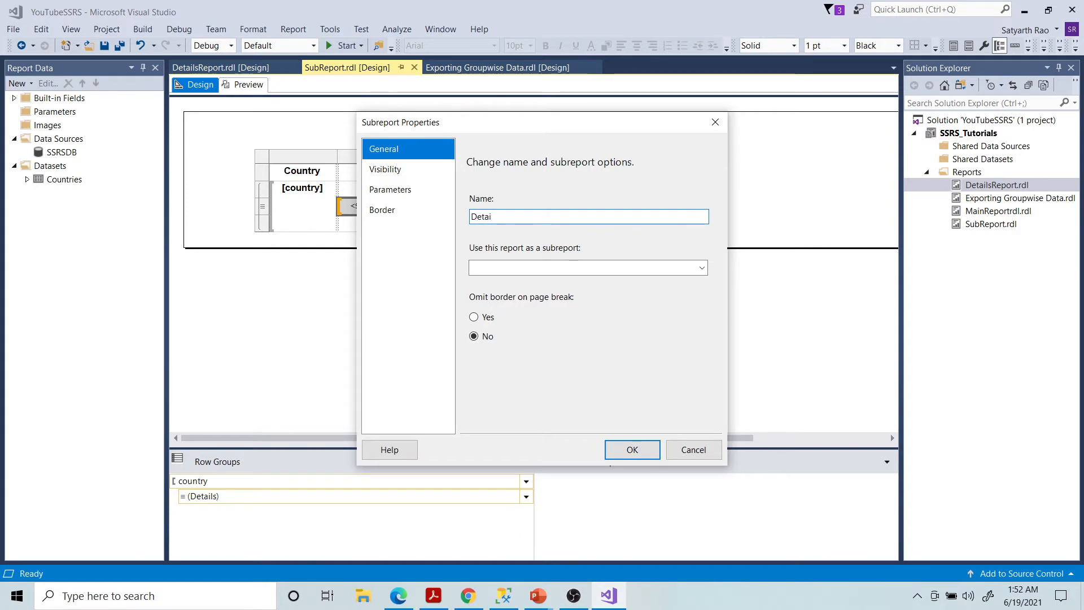
{"action": "type", "text": "lsSubReport"}
{"action": "left_click", "coordinate": [702, 268]}
{"action": "left_click", "coordinate": [658, 284]}
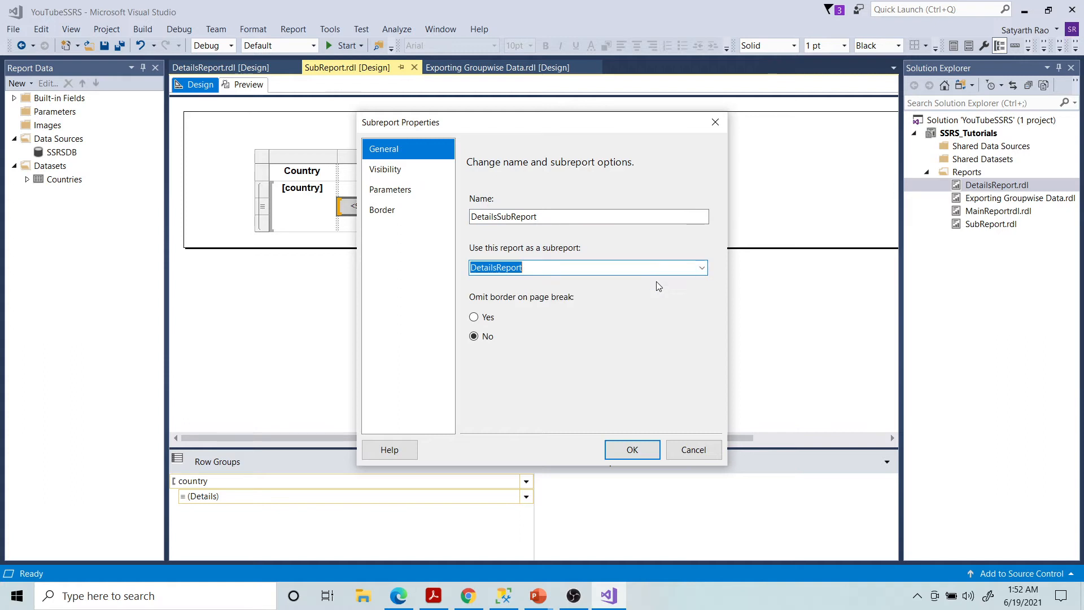
Step: Add a subreport parameter named Country with the value [country] and apply the properties
{"action": "left_click", "coordinate": [399, 186]}
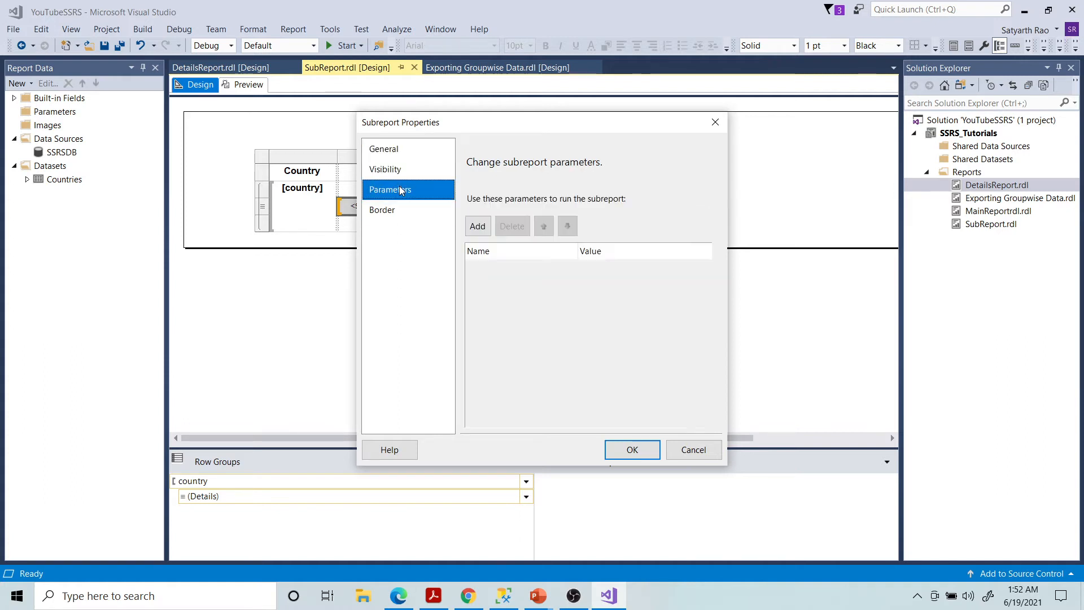
{"action": "left_click", "coordinate": [477, 228]}
{"action": "left_click", "coordinate": [691, 270]}
{"action": "left_click", "coordinate": [678, 284]}
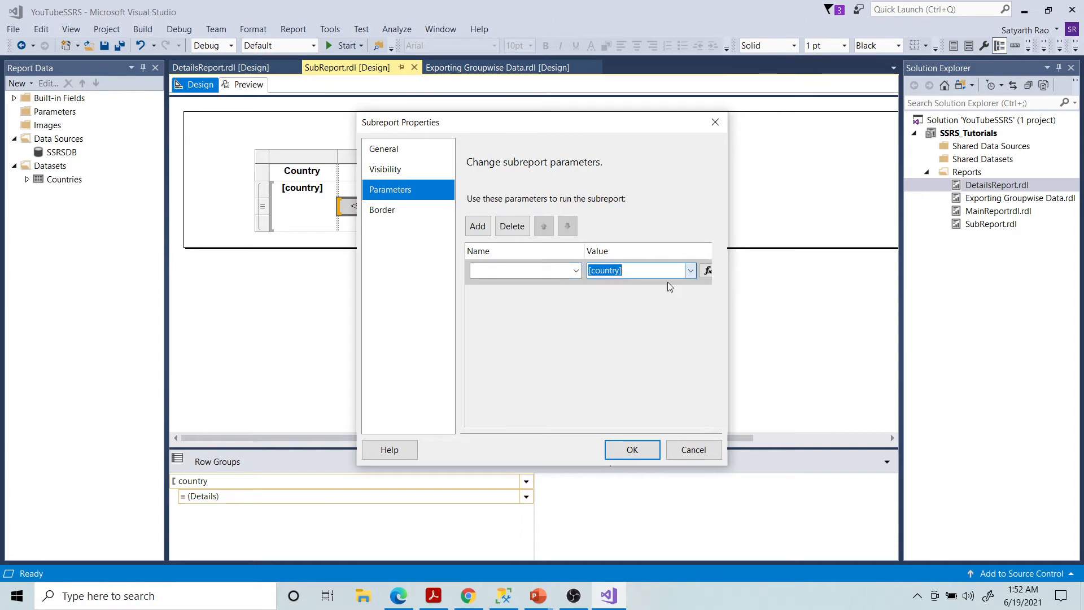
{"action": "left_click", "coordinate": [575, 270]}
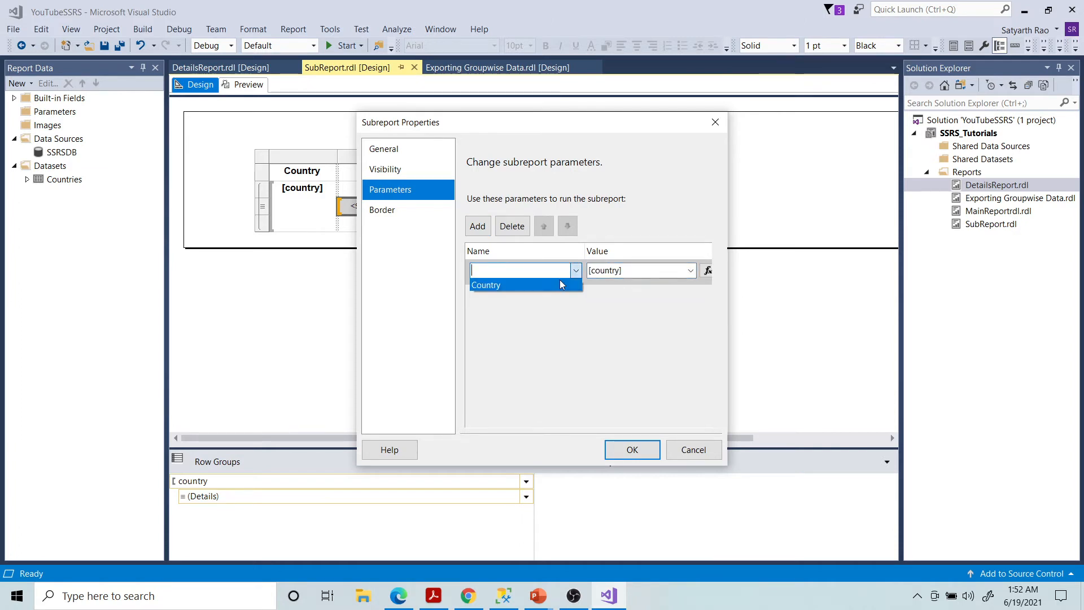
{"action": "left_click", "coordinate": [560, 284]}
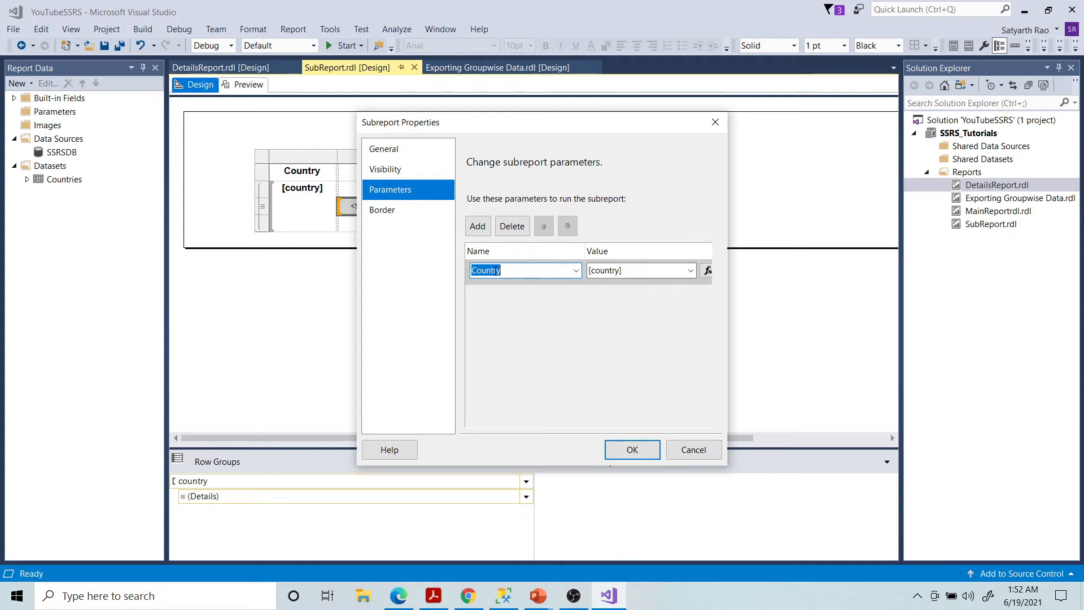
{"action": "left_click", "coordinate": [638, 453]}
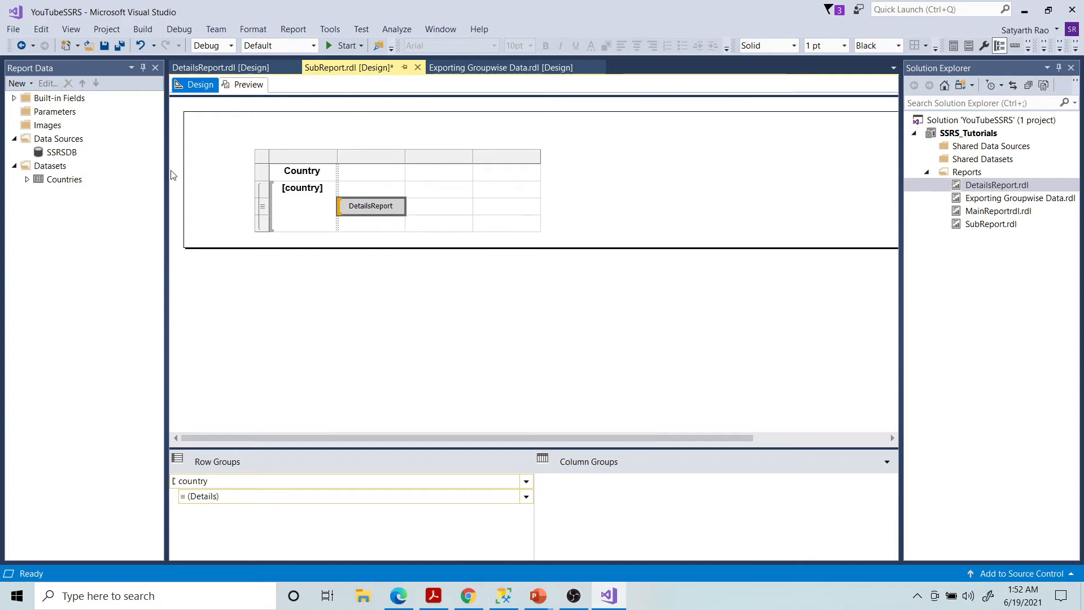
Step: Check the Countries dataset, and review the Country parameter mapping in the subreport's properties
{"action": "left_click", "coordinate": [49, 113]}
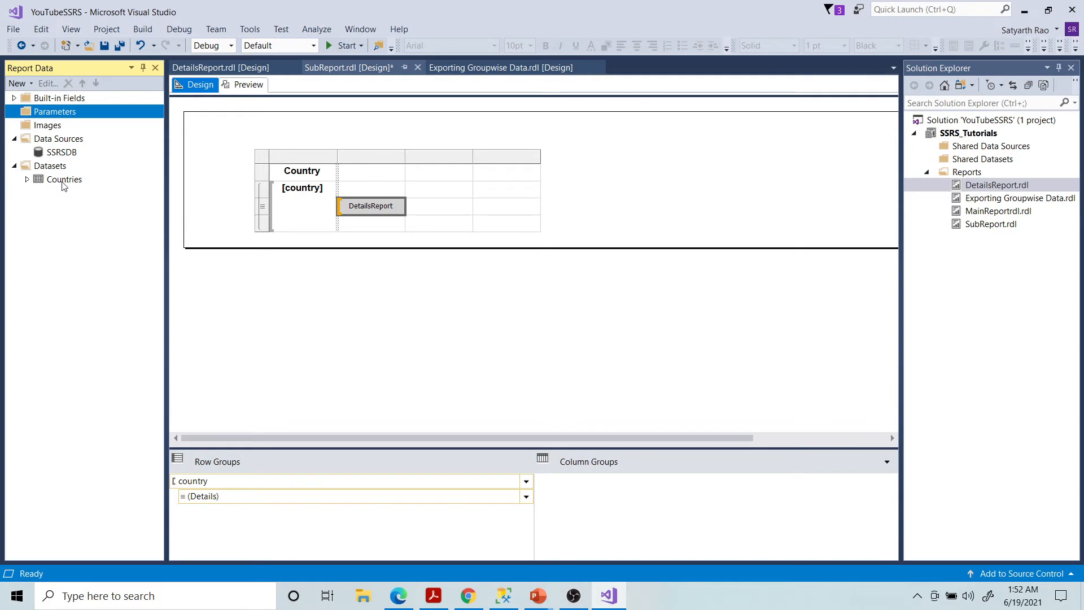
{"action": "left_click", "coordinate": [28, 179]}
{"action": "left_click", "coordinate": [28, 180]}
{"action": "right_click", "coordinate": [353, 204]}
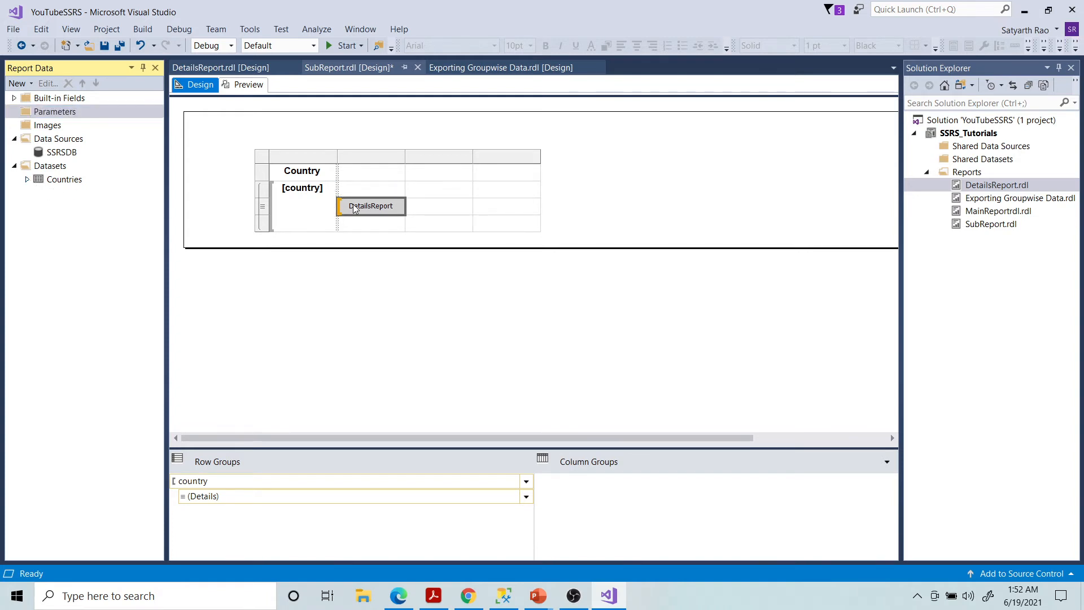
{"action": "left_click", "coordinate": [385, 308]}
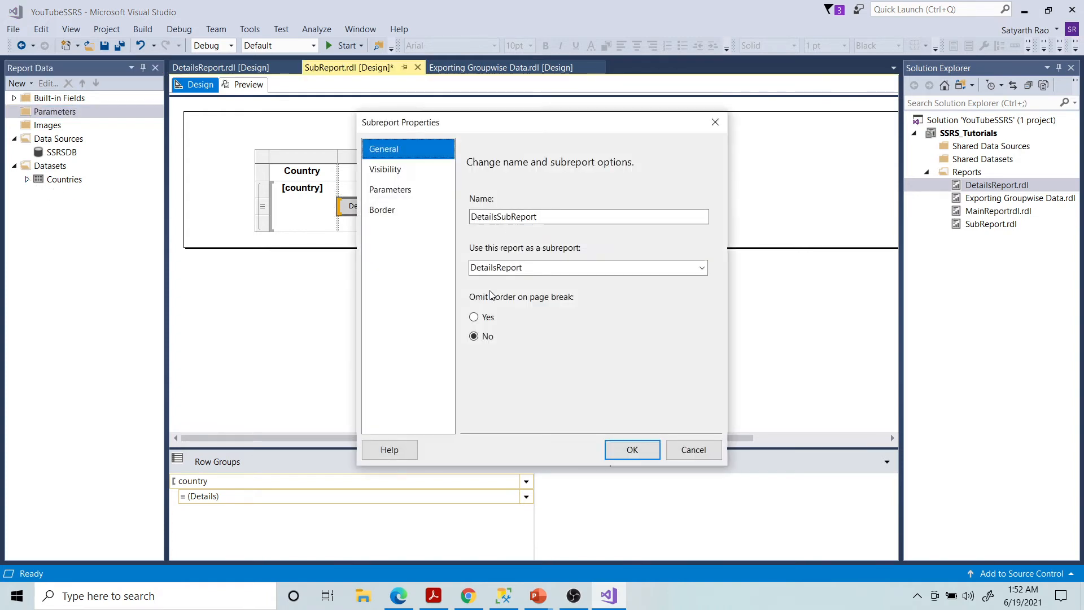
{"action": "left_click", "coordinate": [390, 188]}
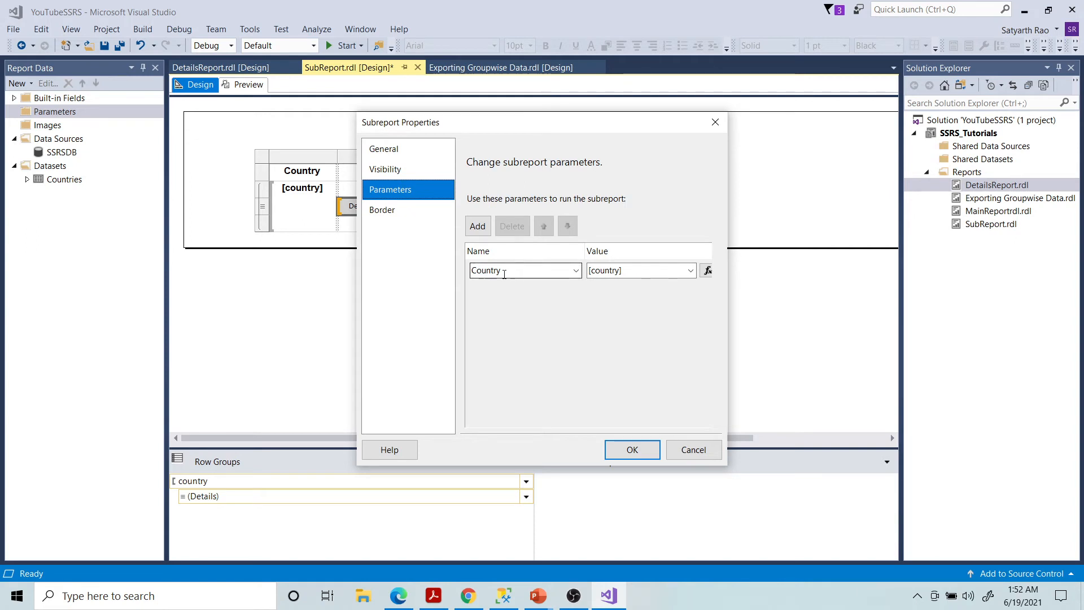
{"action": "left_click", "coordinate": [691, 271]}
{"action": "left_click", "coordinate": [622, 286]}
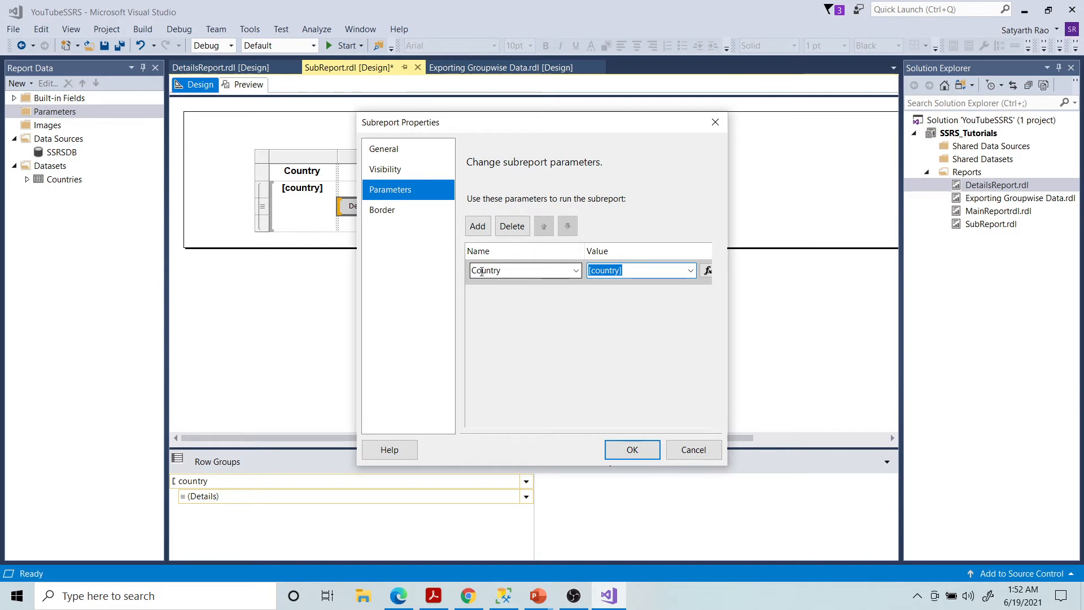
{"action": "left_click", "coordinate": [621, 454]}
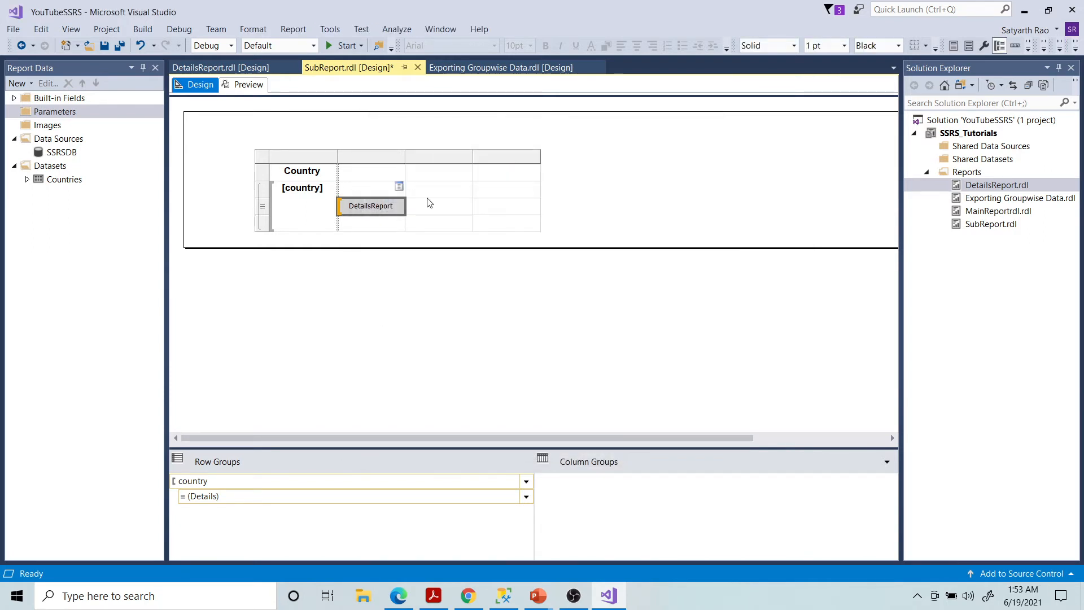
Step: Delete the two empty columns beside the DetailsReport subreport column in the table
{"action": "left_click", "coordinate": [625, 228]}
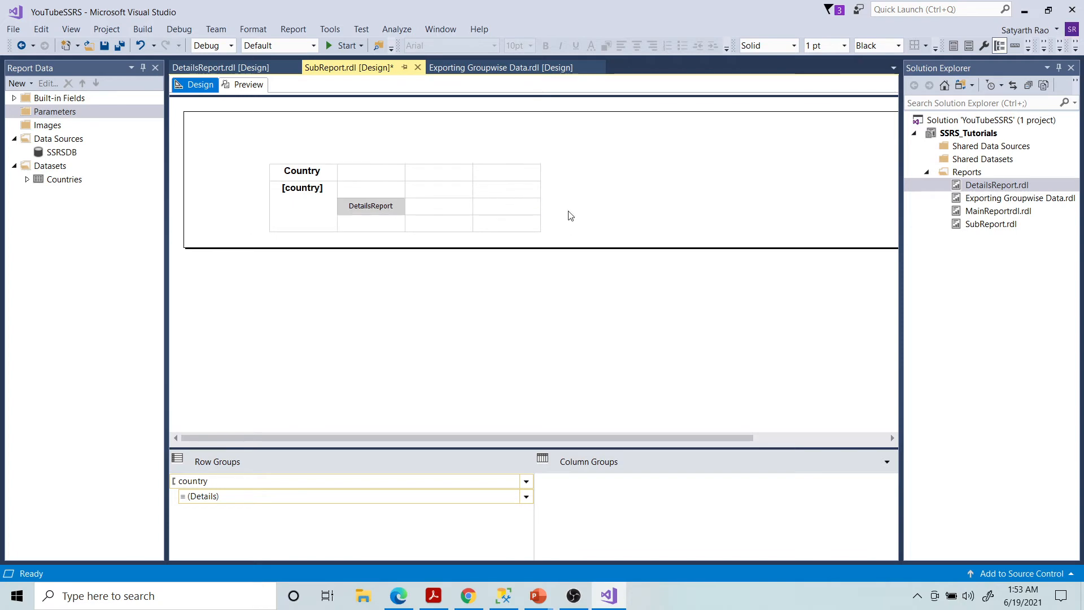
{"action": "left_click", "coordinate": [444, 188]}
{"action": "left_click", "coordinate": [443, 158]}
{"action": "right_click", "coordinate": [442, 158]}
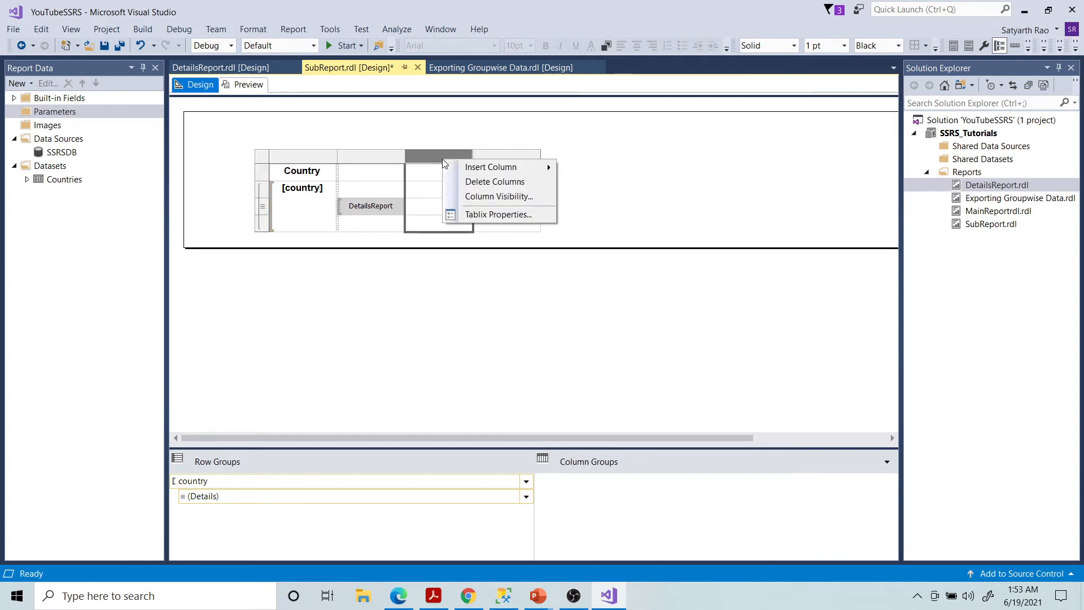
{"action": "left_click", "coordinate": [429, 155]}
{"action": "right_click", "coordinate": [429, 155]}
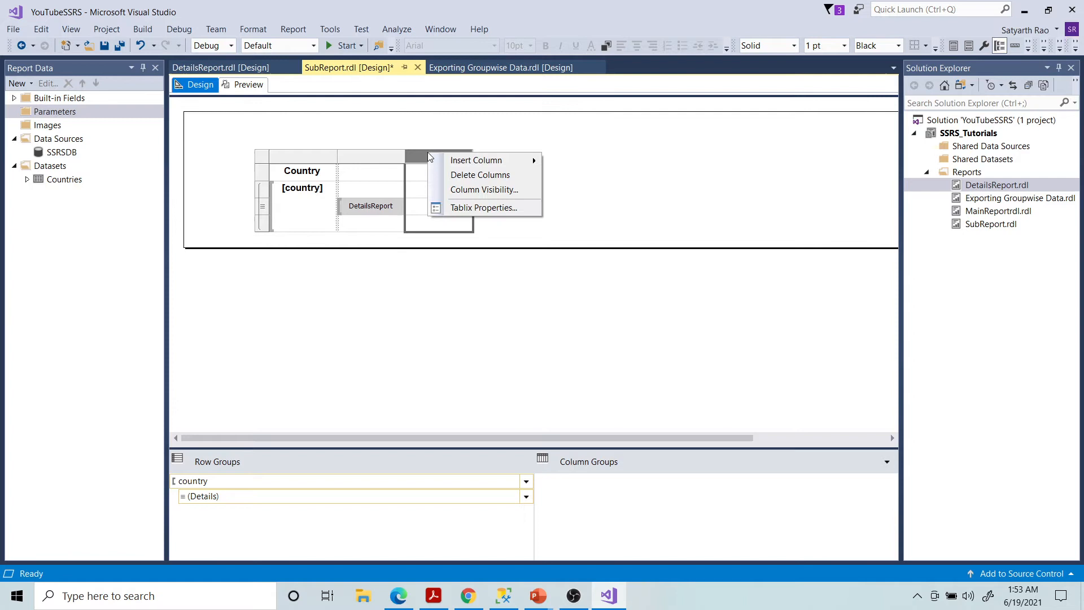
{"action": "left_click", "coordinate": [455, 177]}
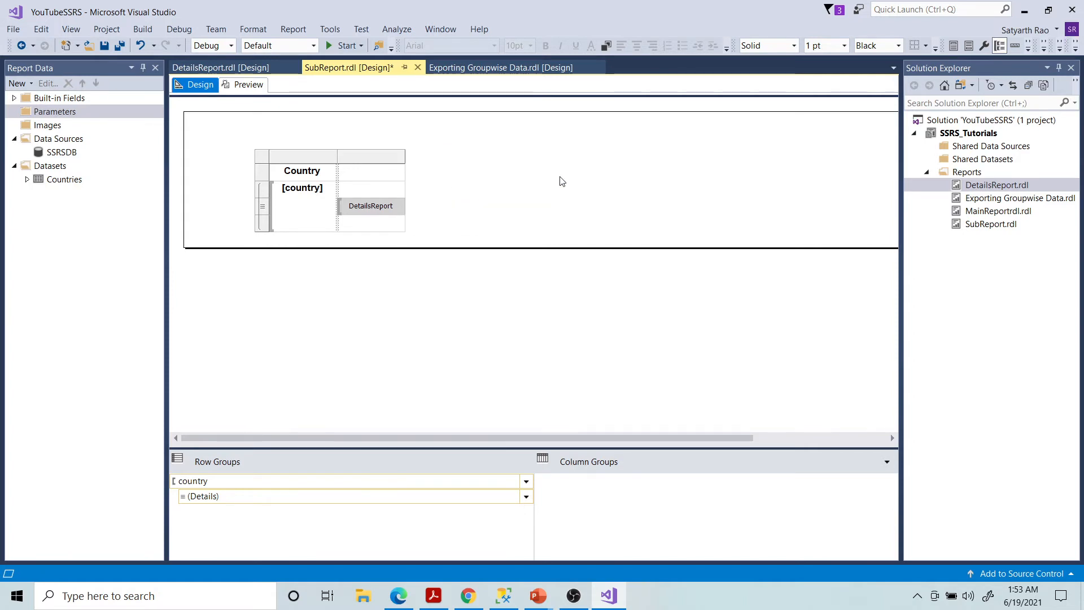
Step: Preview SubReport.rdl with the Solution Explorer closed, examine the per-country details, and compare with the Exporting Groupwise Data report
{"action": "left_click", "coordinate": [244, 84]}
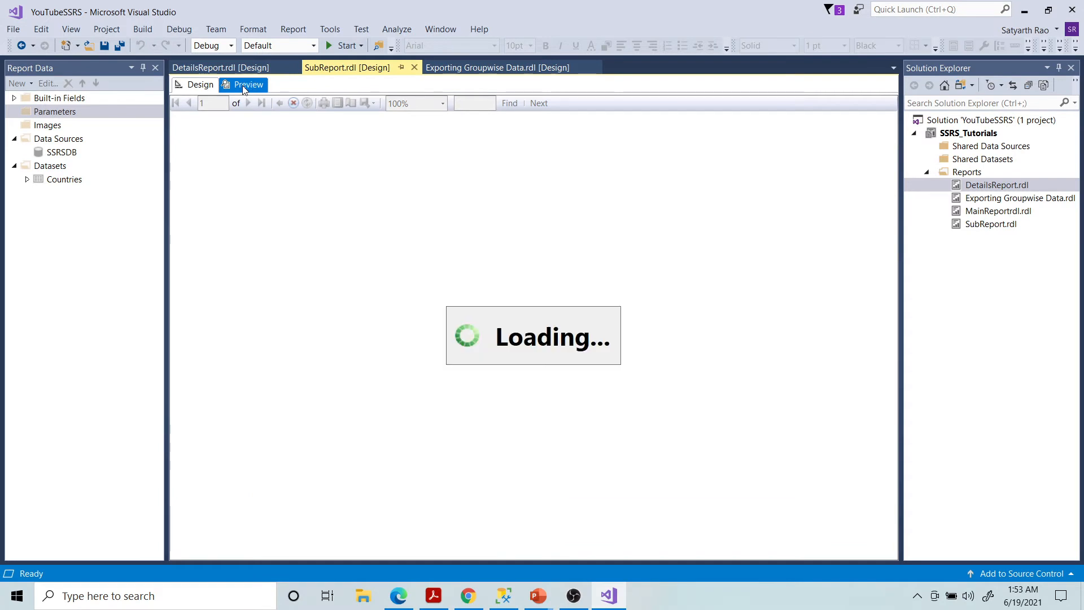
{"action": "left_click", "coordinate": [1072, 68]}
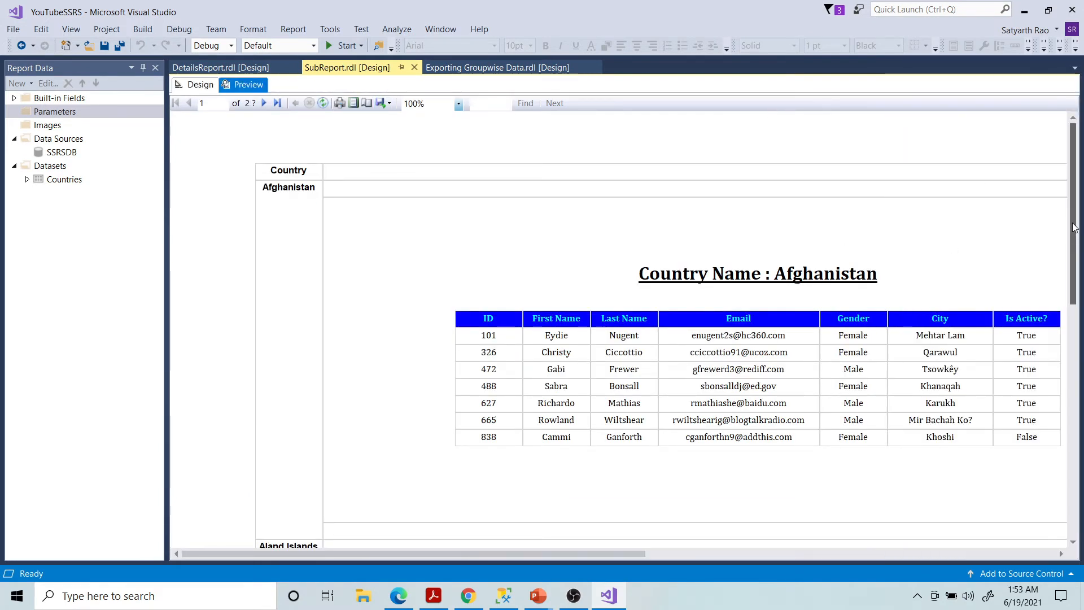
{"action": "scroll", "coordinate": [615, 226], "scroll_direction": "down", "scroll_amount": 2}
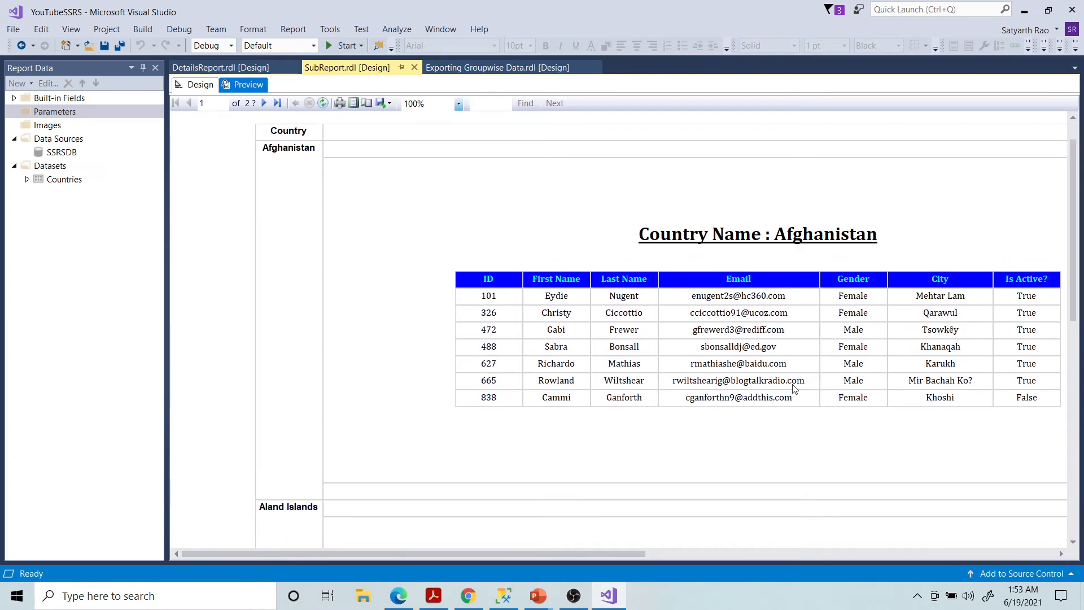
{"action": "scroll", "coordinate": [600, 274], "scroll_direction": "down", "scroll_amount": 10}
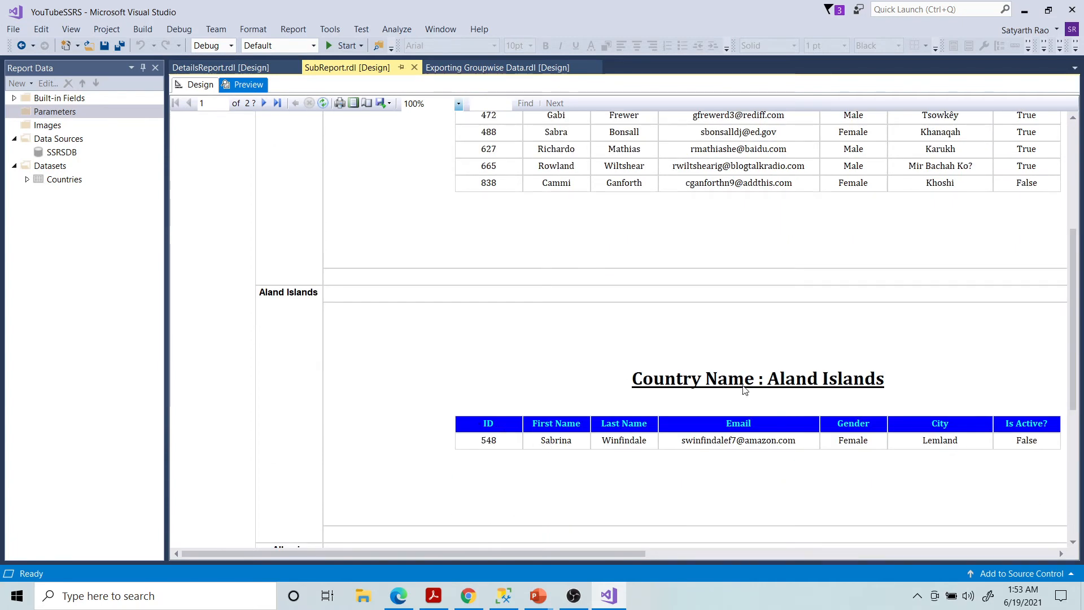
{"action": "scroll", "coordinate": [472, 421], "scroll_direction": "down", "scroll_amount": 15}
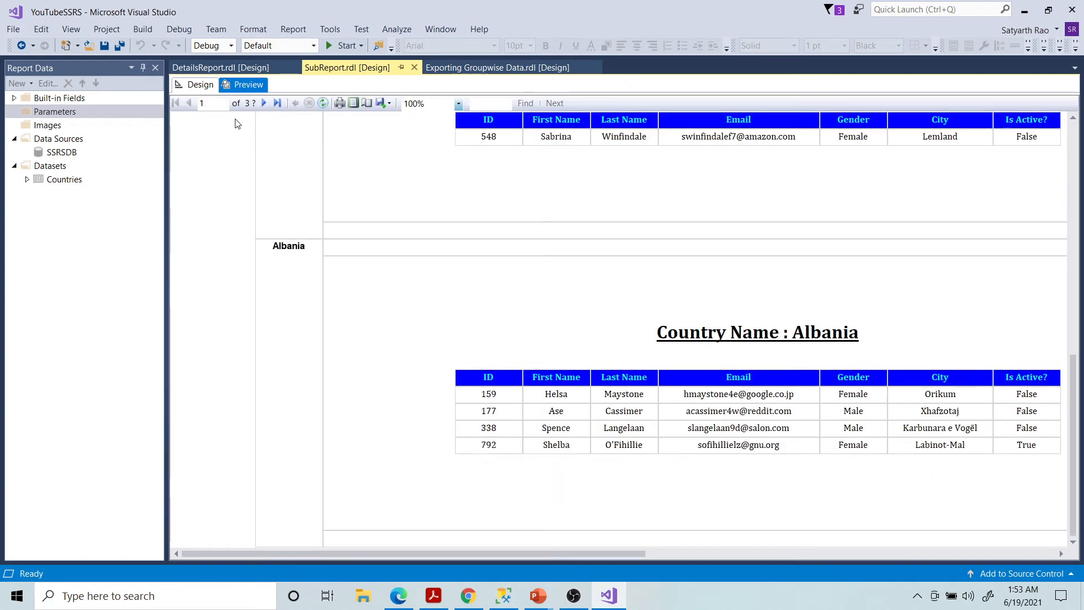
{"action": "left_click", "coordinate": [495, 70]}
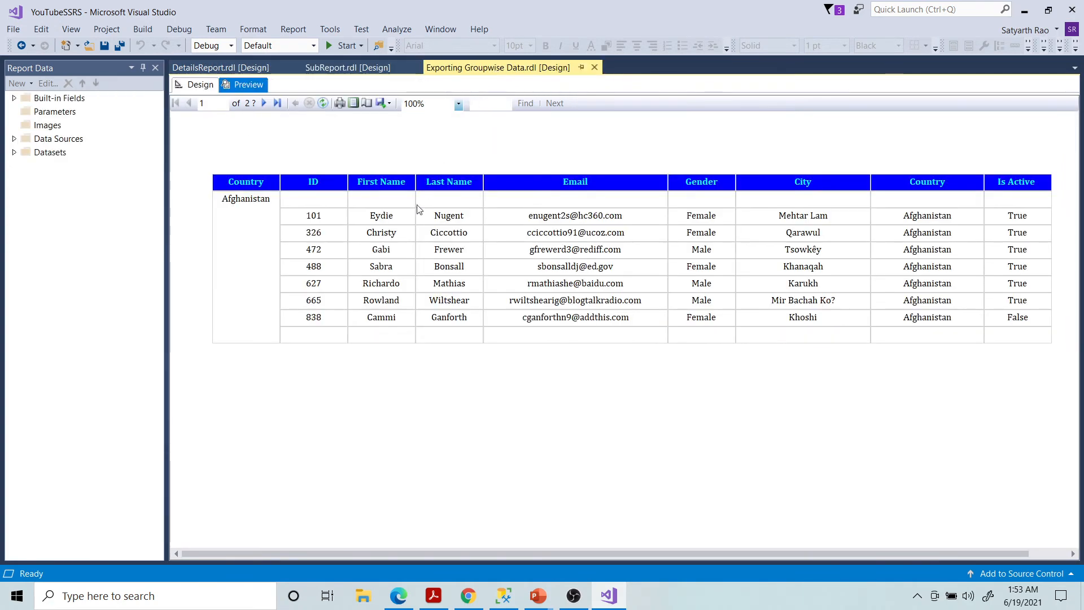
Step: Page through the Exporting Groupwise Data preview and compare its country grouping with the SubReport.rdl preview
{"action": "left_click", "coordinate": [263, 104]}
{"action": "left_click", "coordinate": [264, 103]}
{"action": "left_click", "coordinate": [263, 103]}
{"action": "left_click", "coordinate": [263, 103]}
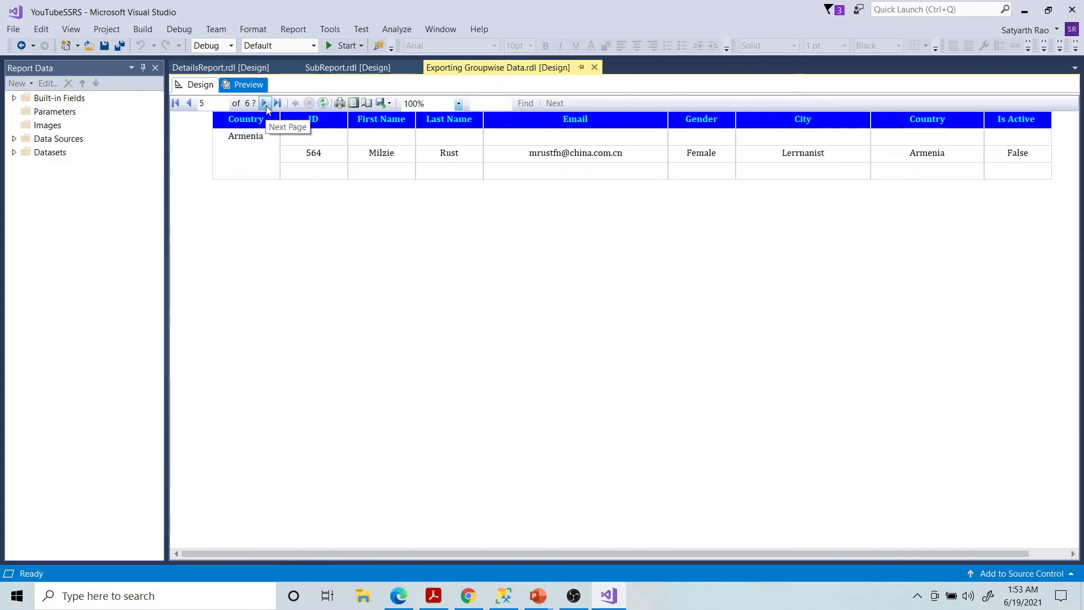
{"action": "left_click", "coordinate": [347, 69]}
{"action": "scroll", "coordinate": [475, 387], "scroll_direction": "down", "scroll_amount": 3}
{"action": "scroll", "coordinate": [474, 387], "scroll_direction": "down", "scroll_amount": 10}
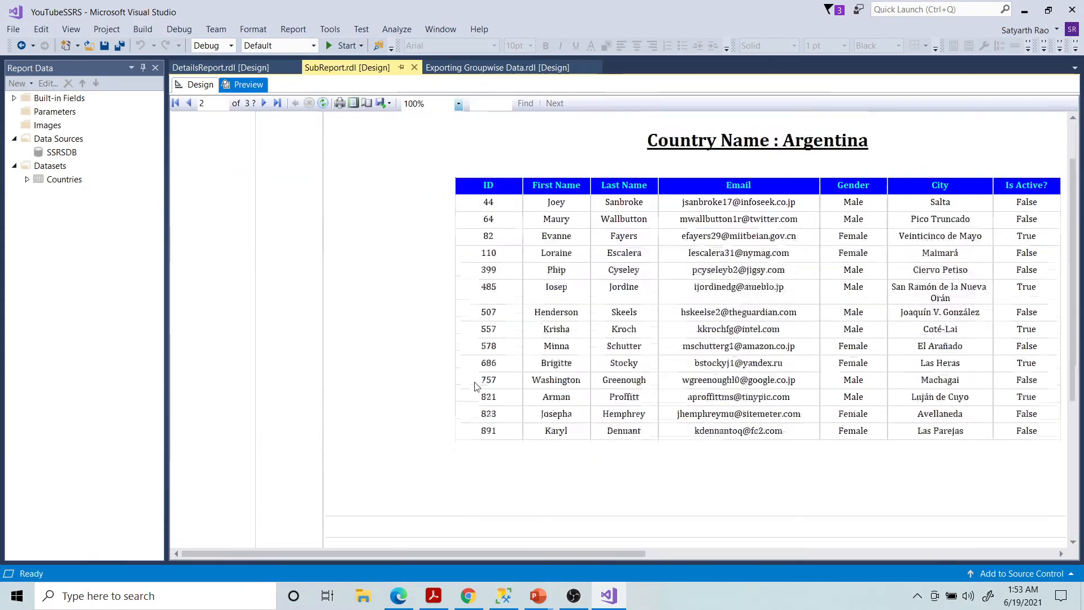
{"action": "left_click", "coordinate": [445, 68]}
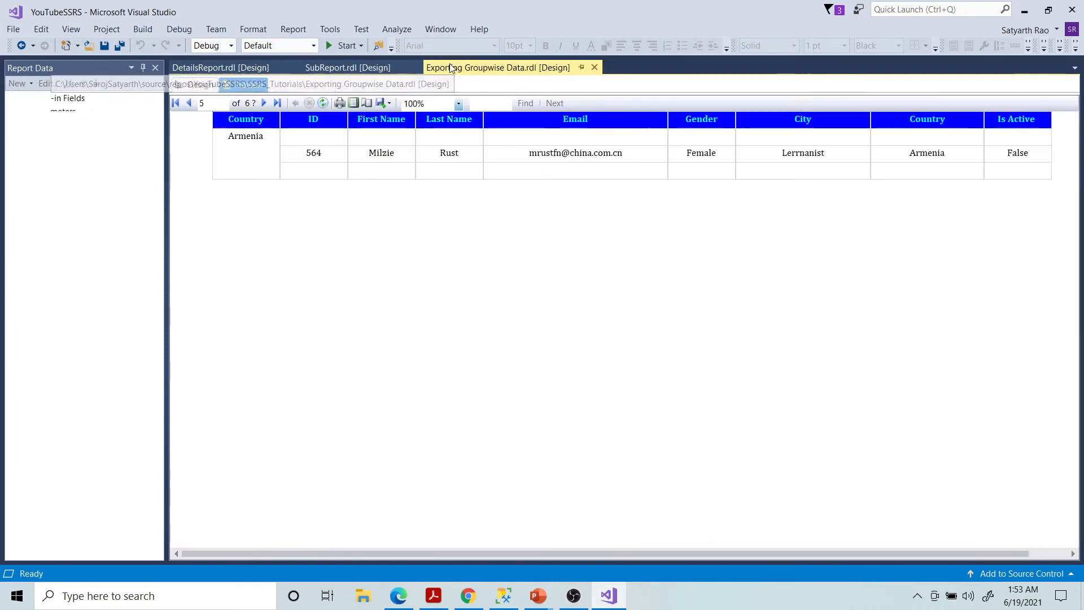
{"action": "scroll", "coordinate": [231, 225], "scroll_direction": "up", "scroll_amount": 6}
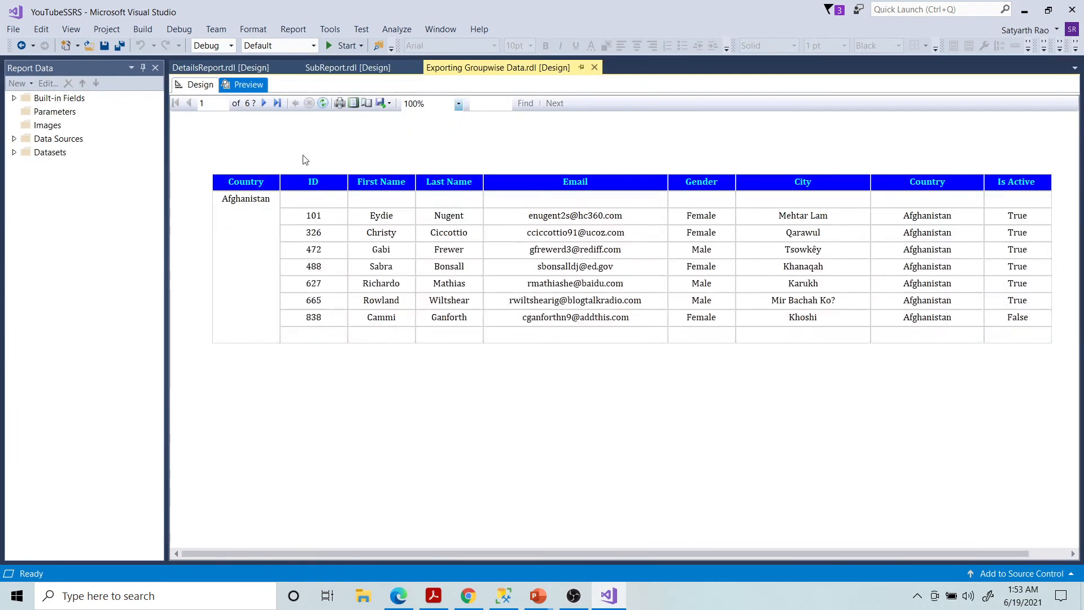
Step: Remove the page breaks between country groups in Exporting Groupwise Data.rdl and preview the continuous list
{"action": "left_click", "coordinate": [200, 86]}
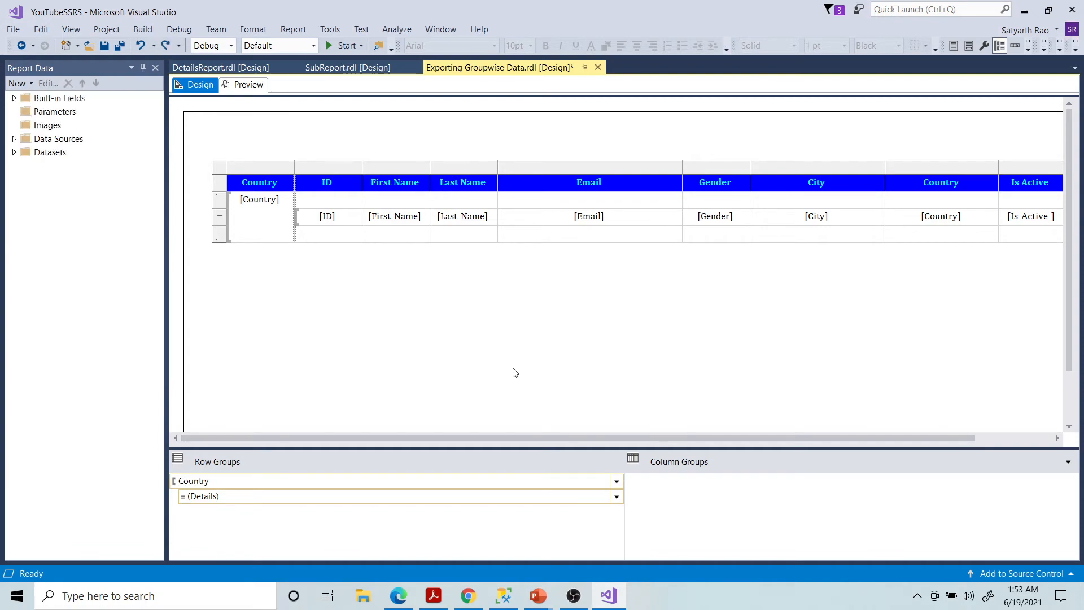
{"action": "left_click", "coordinate": [248, 84]}
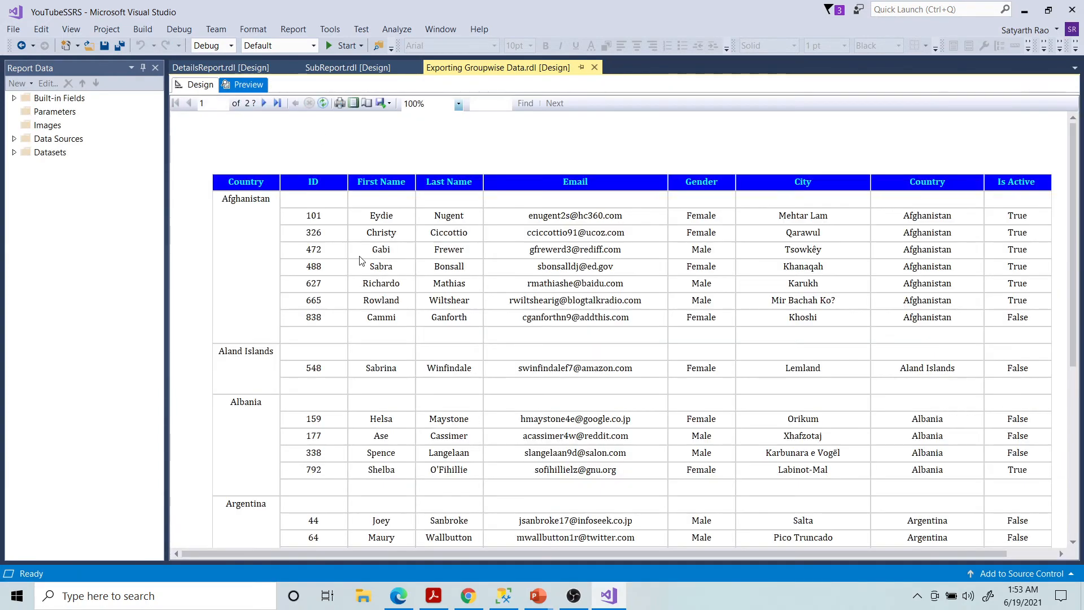
{"action": "scroll", "coordinate": [503, 296], "scroll_direction": "down", "scroll_amount": 6}
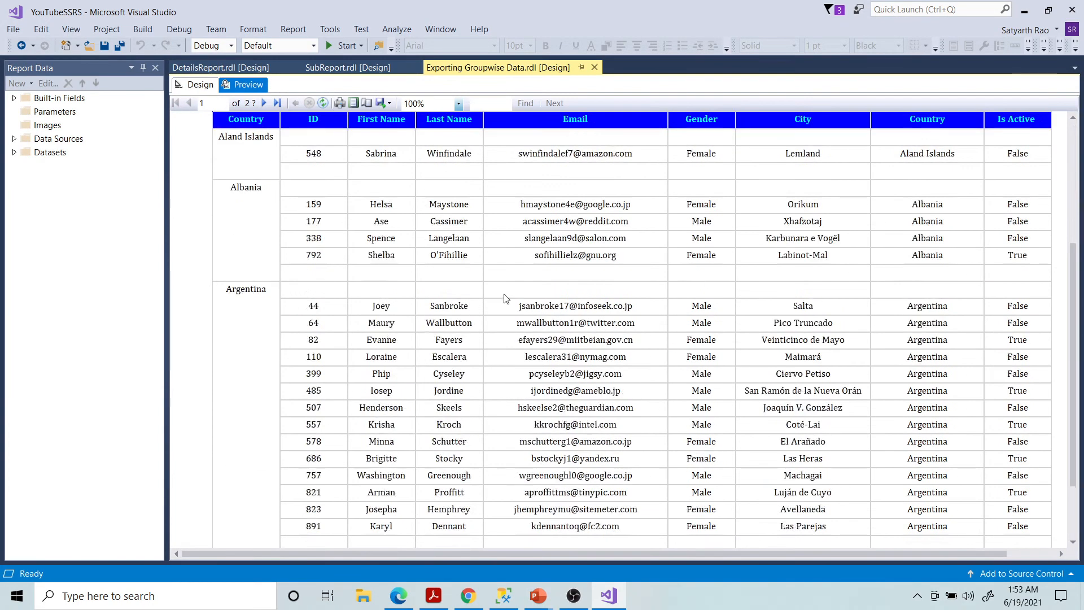
{"action": "scroll", "coordinate": [504, 296], "scroll_direction": "down", "scroll_amount": 5}
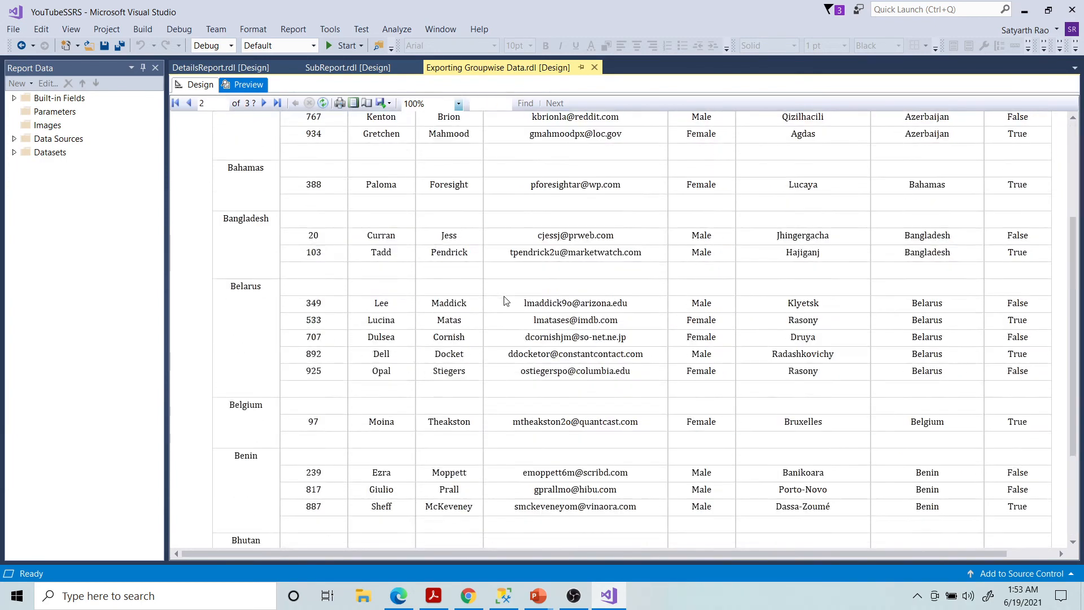
Step: Compare the layout and spacing of the country sections in the SubReport.rdl preview with the Exporting Groupwise Data preview
{"action": "left_click", "coordinate": [344, 63]}
{"action": "scroll", "coordinate": [507, 269], "scroll_direction": "down", "scroll_amount": 10}
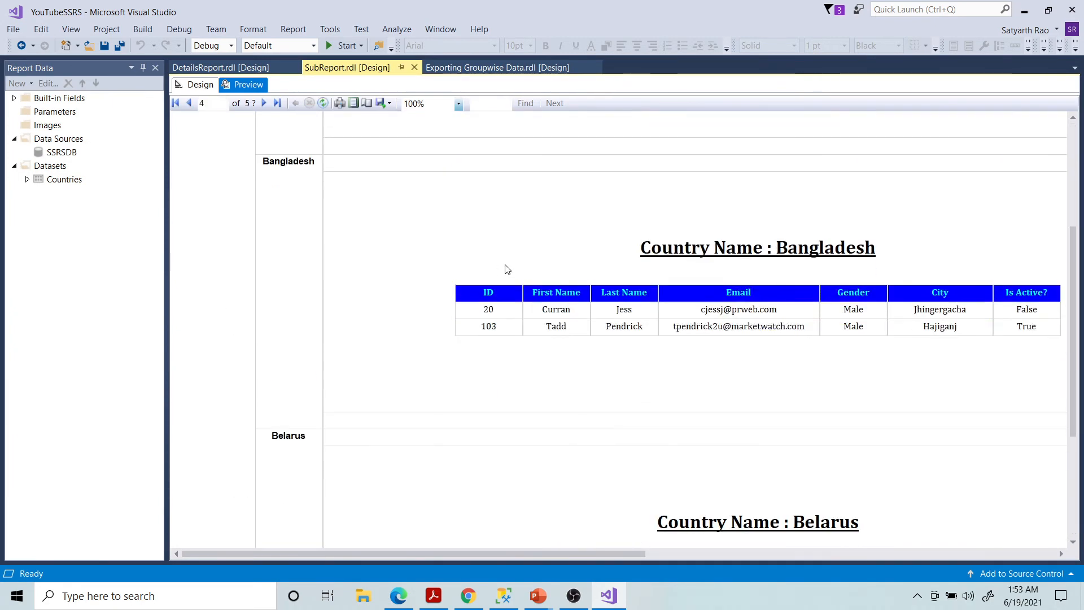
{"action": "scroll", "coordinate": [507, 268], "scroll_direction": "down", "scroll_amount": 2}
{"action": "scroll", "coordinate": [585, 234], "scroll_direction": "up", "scroll_amount": 12}
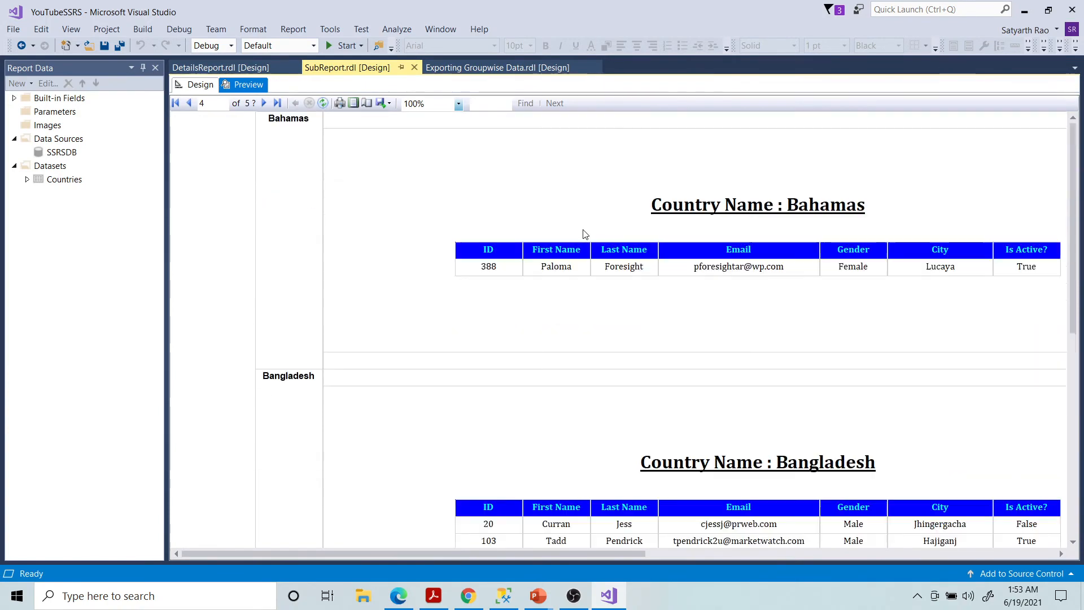
{"action": "scroll", "coordinate": [585, 234], "scroll_direction": "up", "scroll_amount": 12}
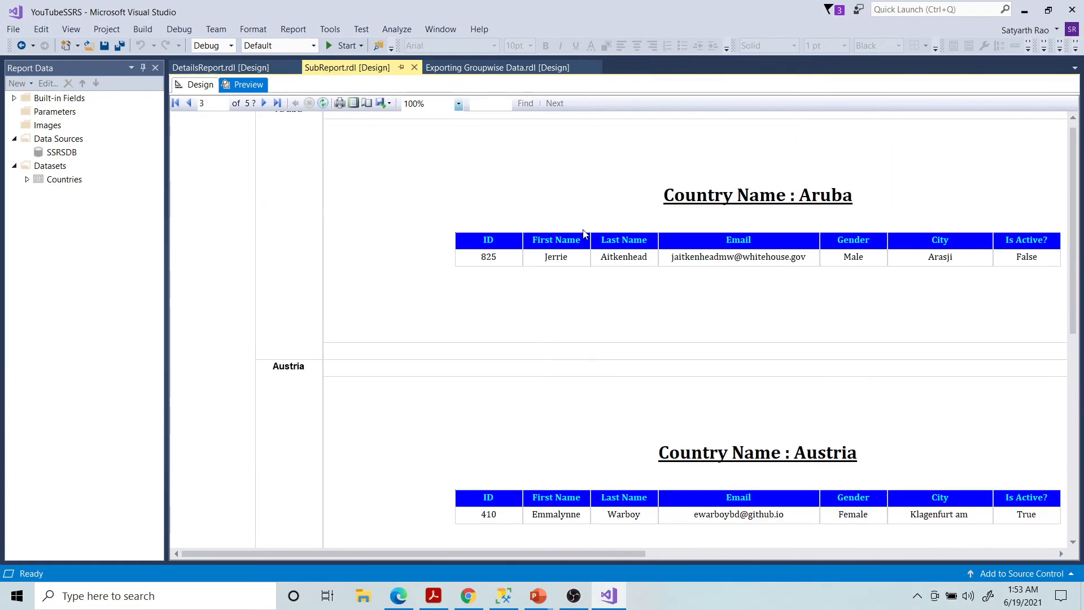
{"action": "scroll", "coordinate": [585, 234], "scroll_direction": "up", "scroll_amount": 10}
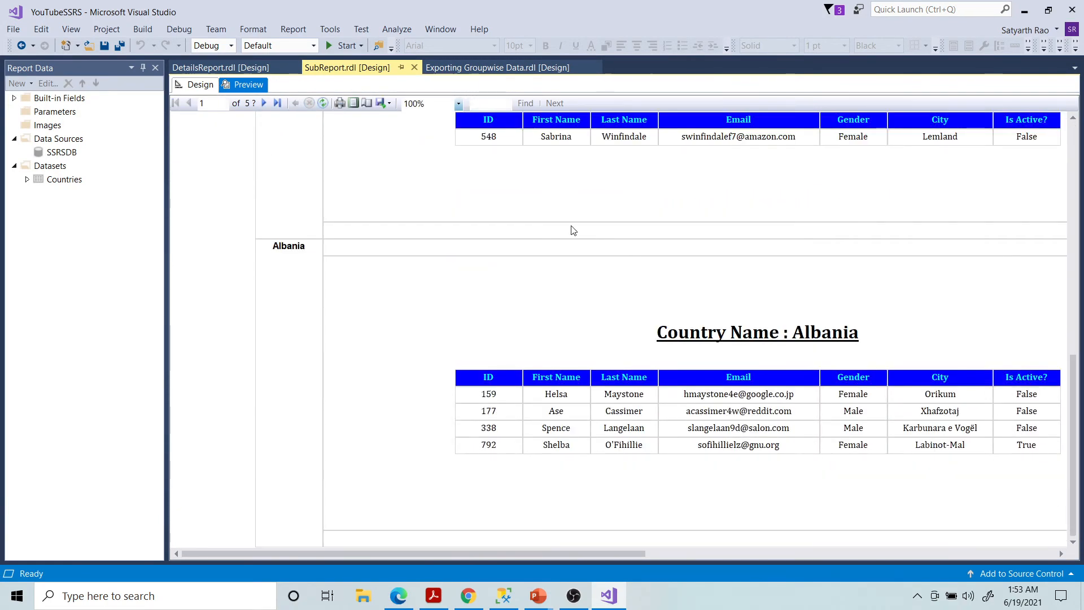
{"action": "scroll", "coordinate": [572, 231], "scroll_direction": "up", "scroll_amount": 8}
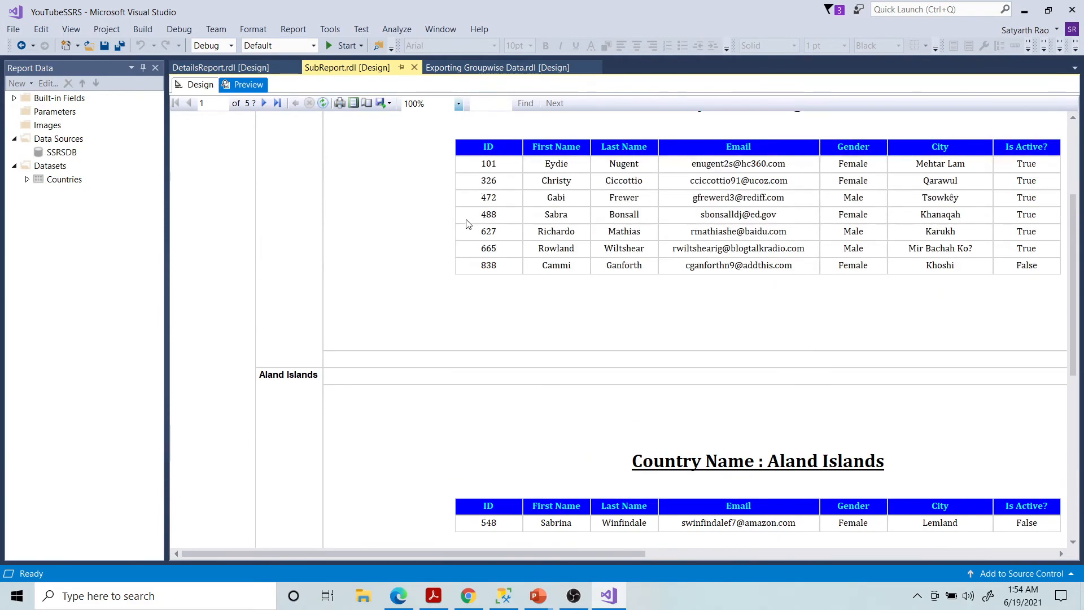
{"action": "scroll", "coordinate": [468, 223], "scroll_direction": "up", "scroll_amount": 3}
{"action": "left_click", "coordinate": [476, 65]}
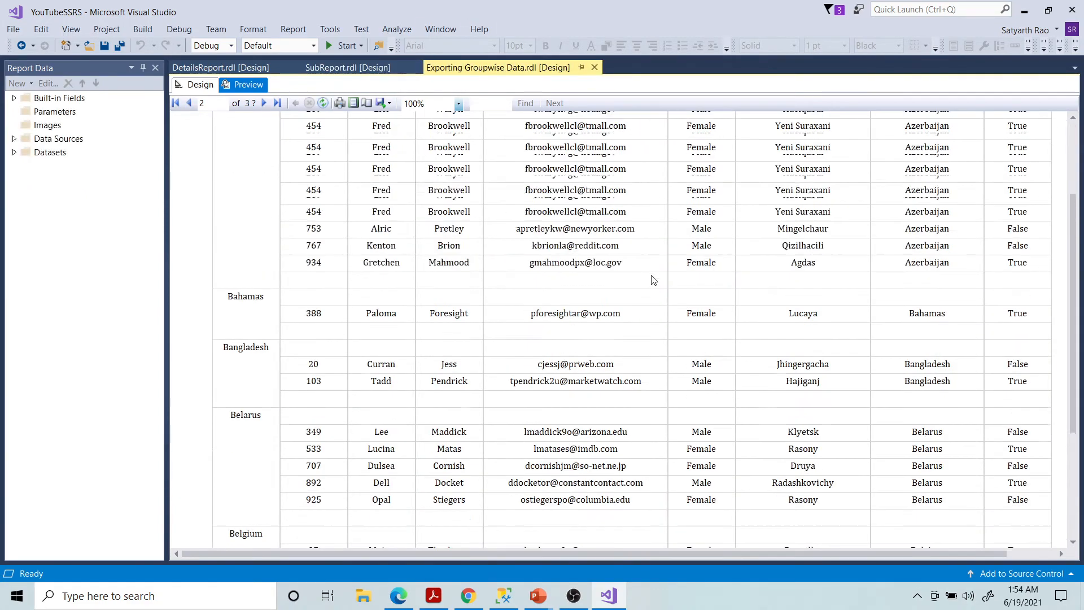
{"action": "scroll", "coordinate": [654, 277], "scroll_direction": "up", "scroll_amount": 10}
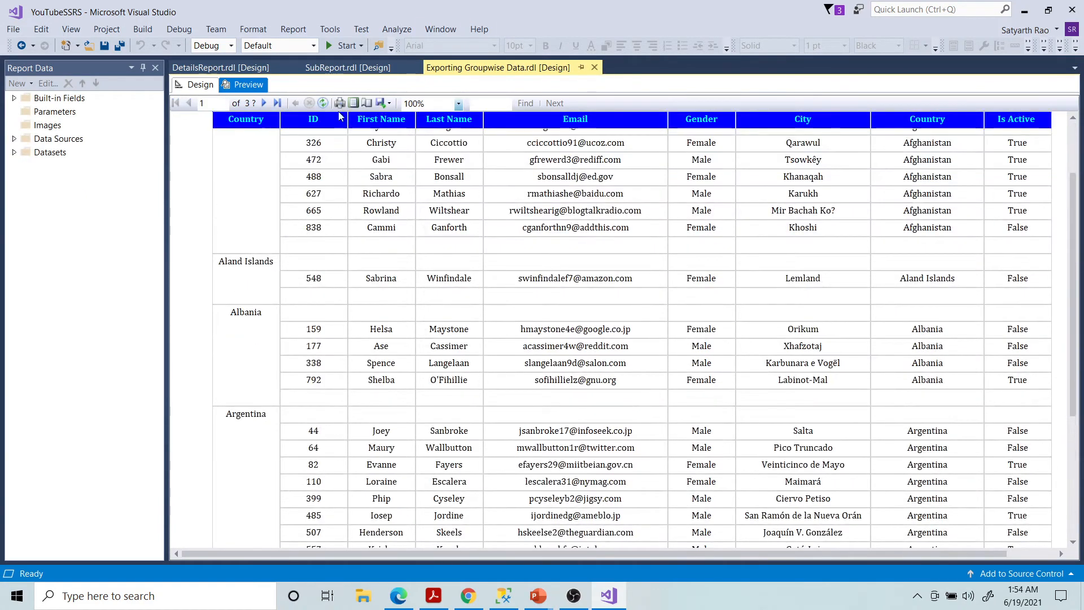
{"action": "scroll", "coordinate": [407, 283], "scroll_direction": "up", "scroll_amount": 3}
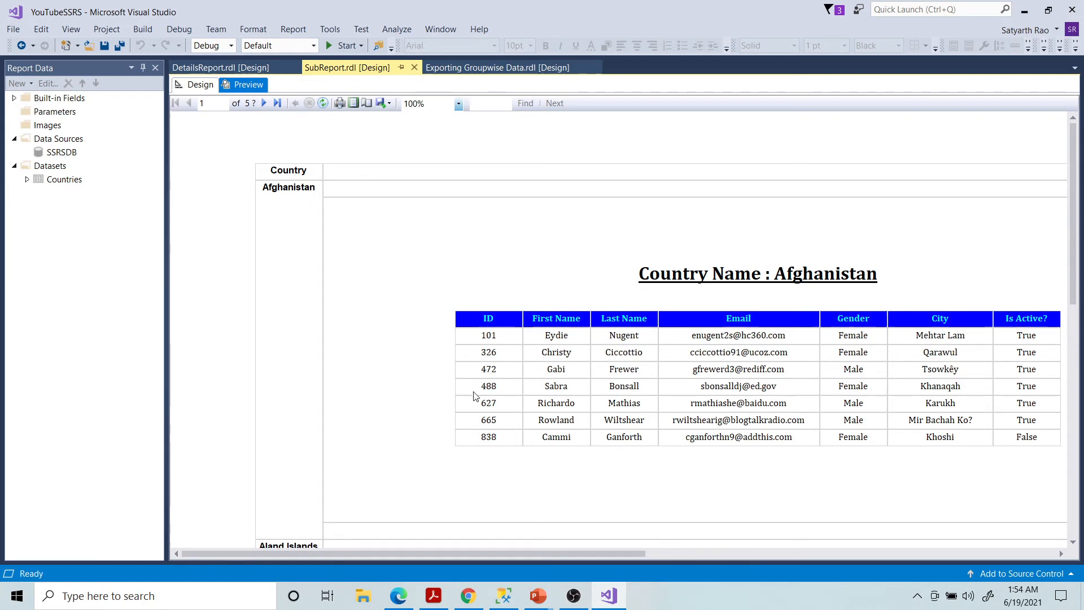
Step: In the DetailsReport.rdl design, move the title expression text box to the upper-left corner of the report body
{"action": "left_click", "coordinate": [201, 84]}
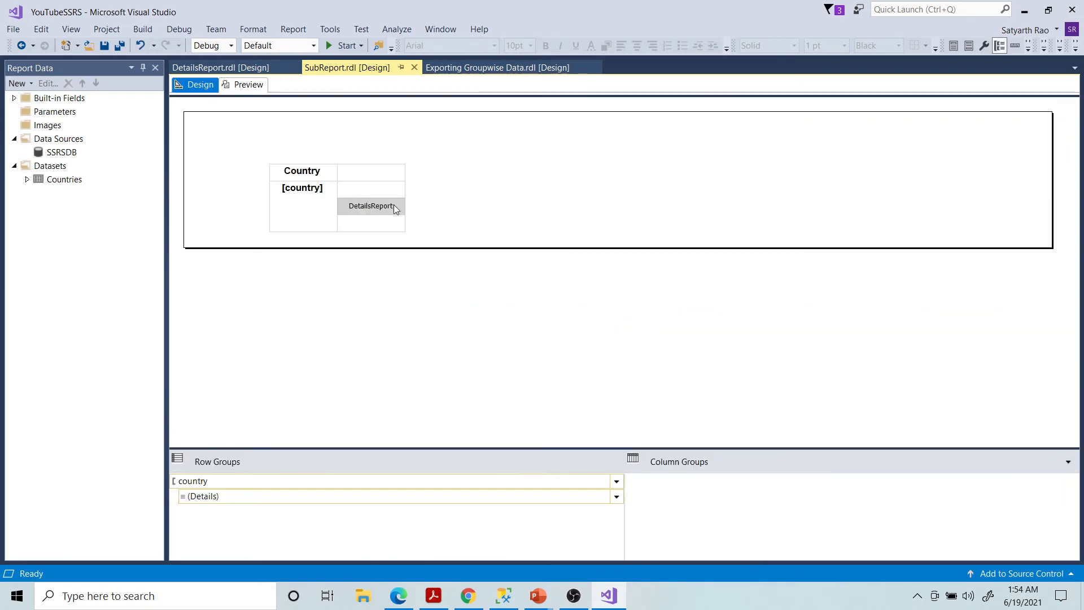
{"action": "left_click", "coordinate": [365, 205]}
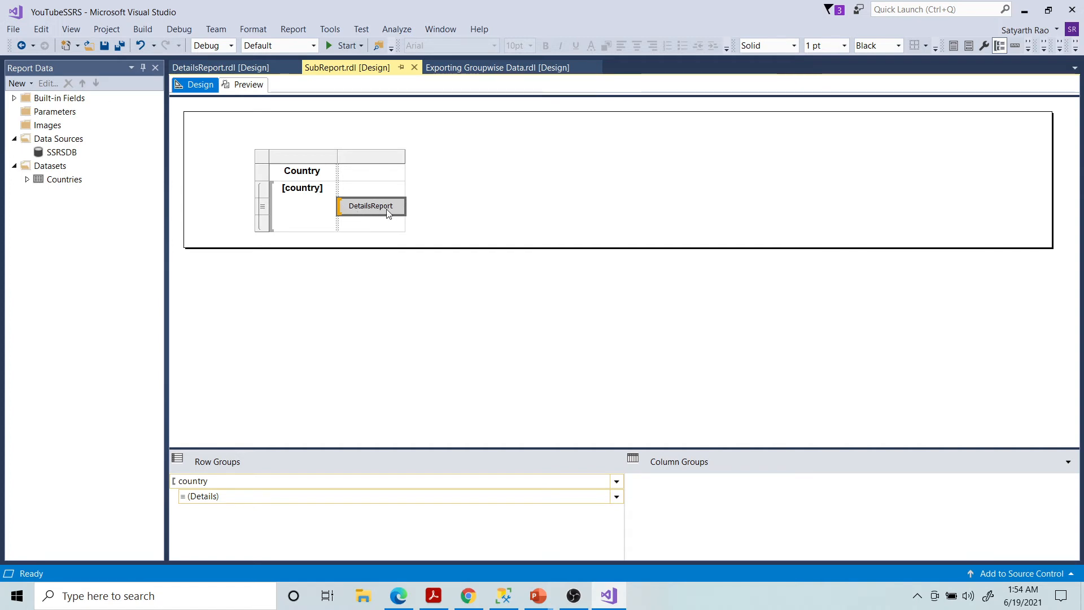
{"action": "left_click", "coordinate": [238, 71]}
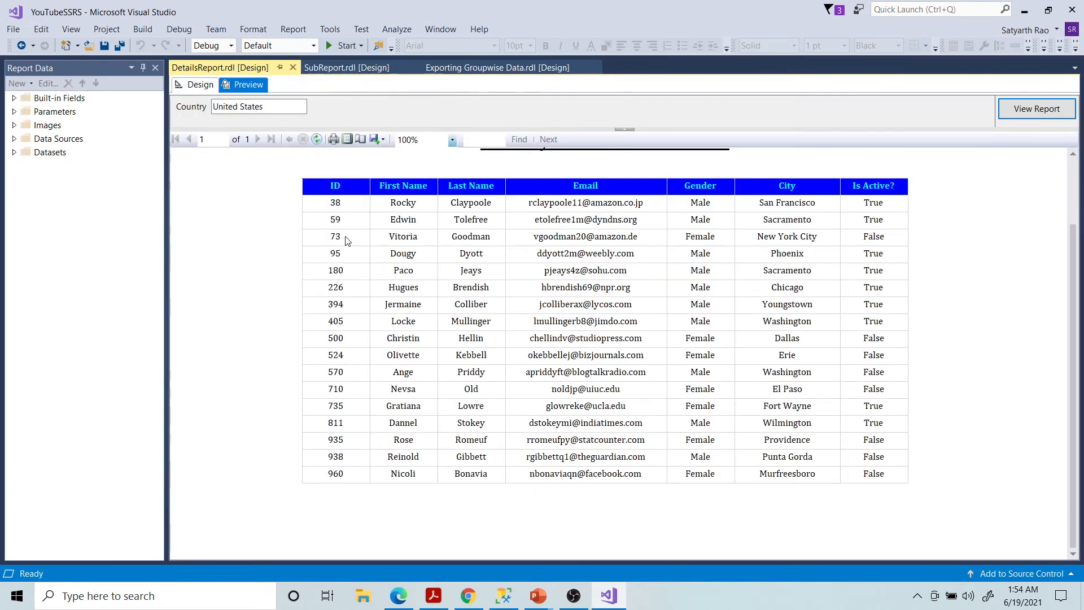
{"action": "left_click", "coordinate": [196, 85]}
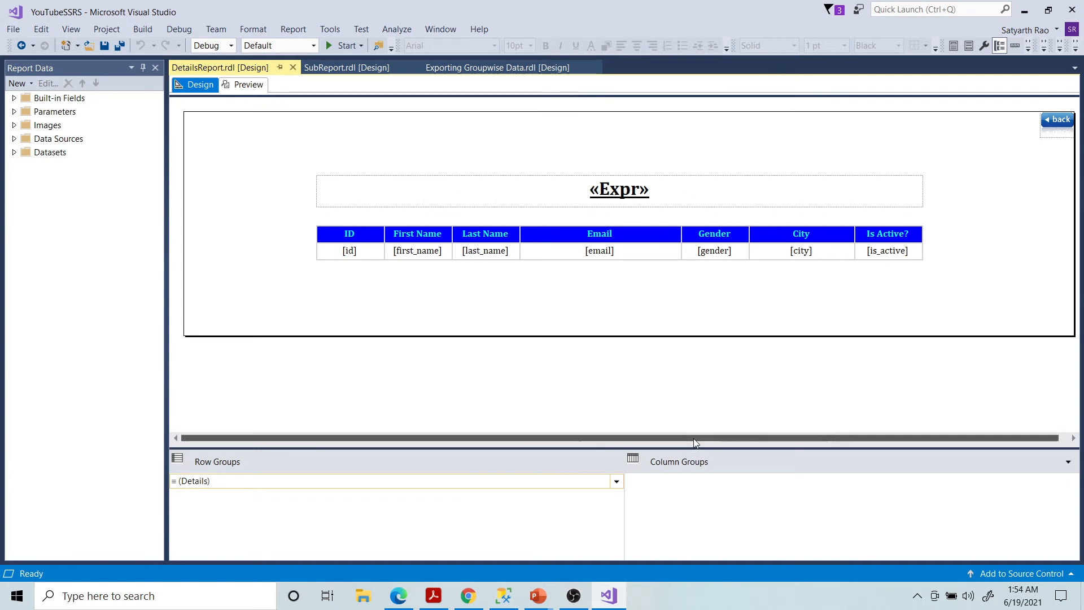
{"action": "left_click_drag", "start_coordinate": [694, 438], "coordinate": [703, 438]}
{"action": "left_click", "coordinate": [511, 192]}
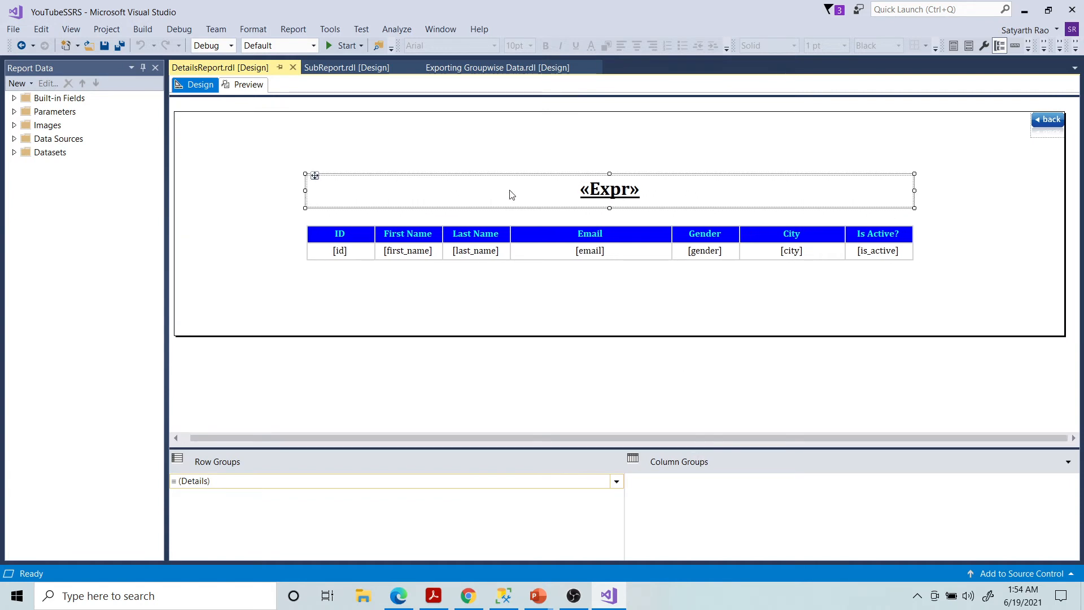
{"action": "left_click_drag", "start_coordinate": [314, 176], "coordinate": [179, 116]}
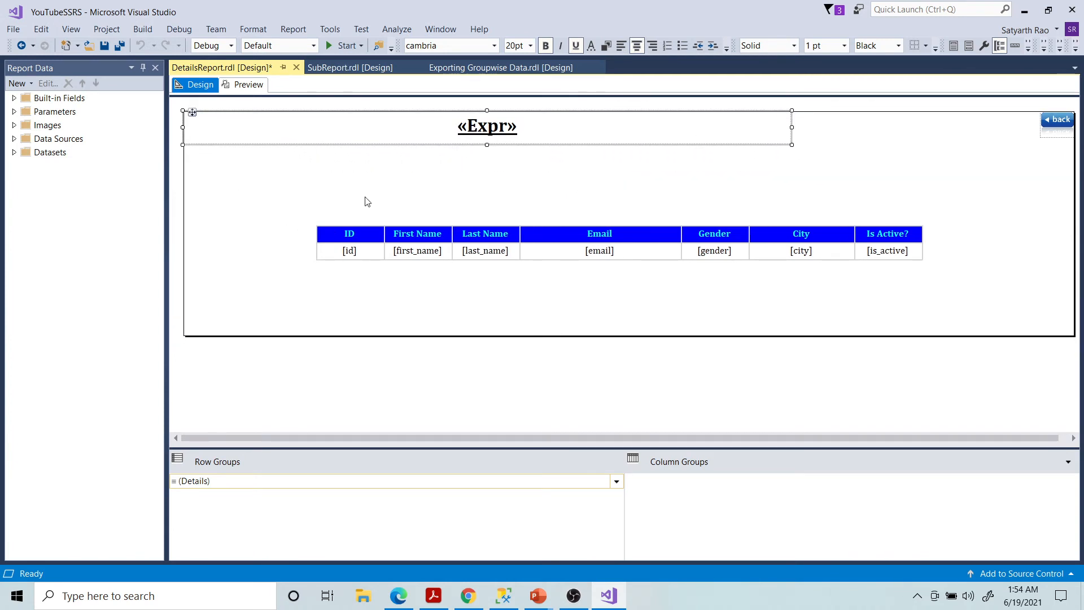
Step: Move the details table directly beneath the title text box, aligned with the body's left edge
{"action": "left_click", "coordinate": [371, 227]}
{"action": "left_click", "coordinate": [317, 223]}
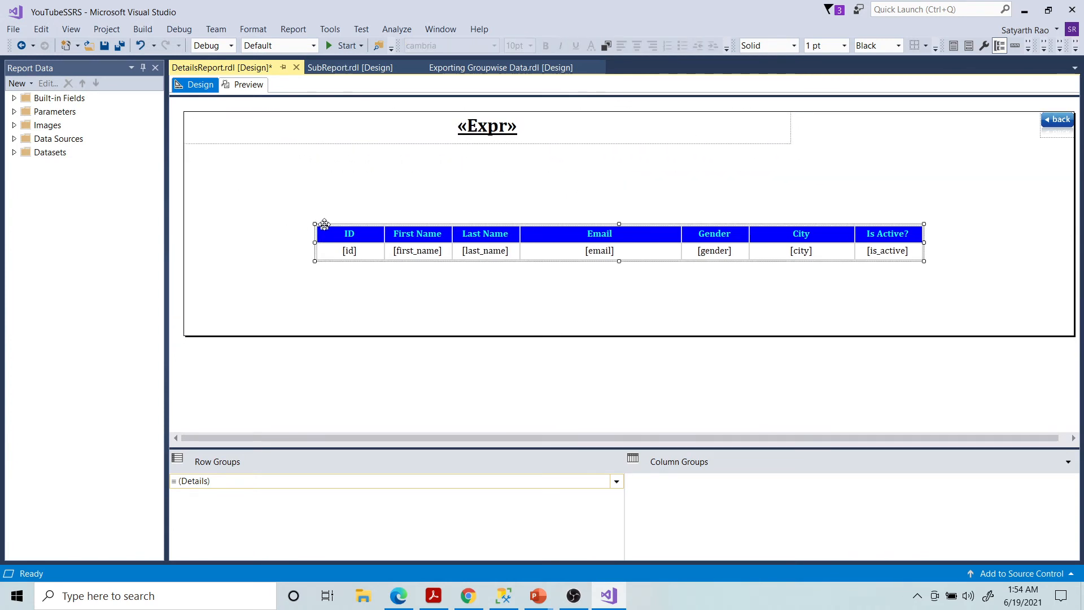
{"action": "left_click_drag", "start_coordinate": [324, 224], "coordinate": [193, 143]}
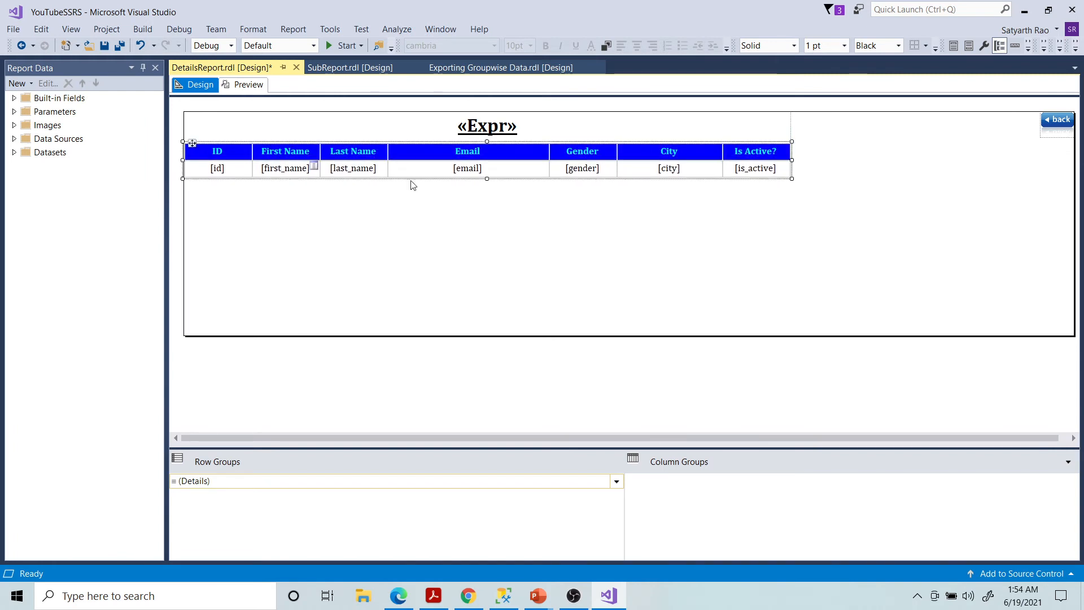
Step: Move the back image next to the title text box, just past the right end of the details table
{"action": "left_click", "coordinate": [837, 196]}
{"action": "left_click", "coordinate": [1062, 118]}
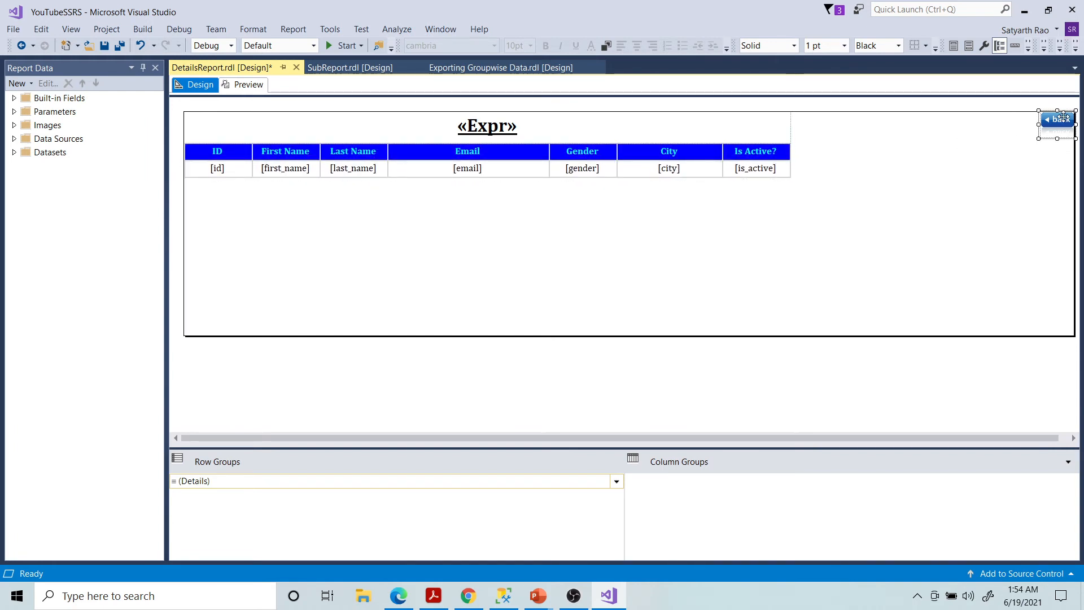
{"action": "left_click_drag", "start_coordinate": [1061, 119], "coordinate": [810, 117]}
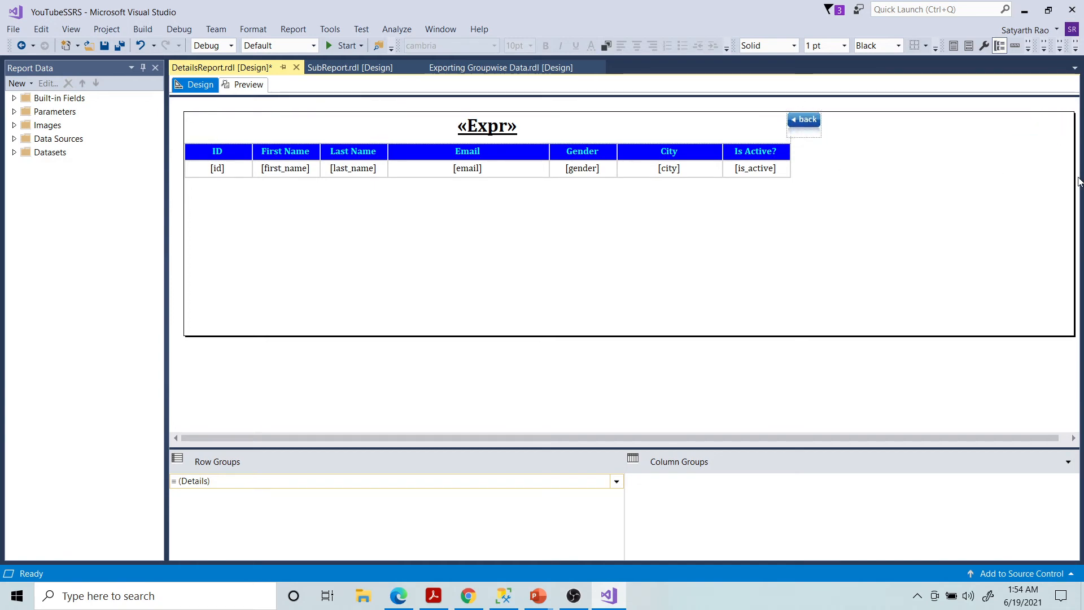
Step: Shrink the DetailsReport body's width and height to fit its contents closely, and save the report
{"action": "left_click_drag", "start_coordinate": [1075, 179], "coordinate": [822, 178]}
{"action": "left_click_drag", "start_coordinate": [586, 336], "coordinate": [593, 178]}
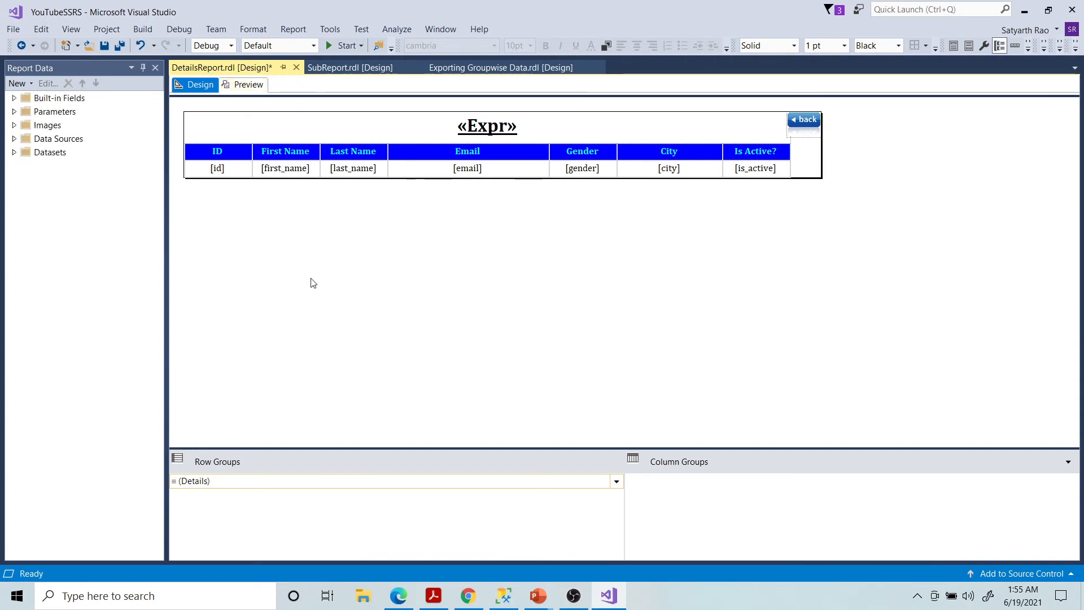
{"action": "key", "text": "ctrl+s"}
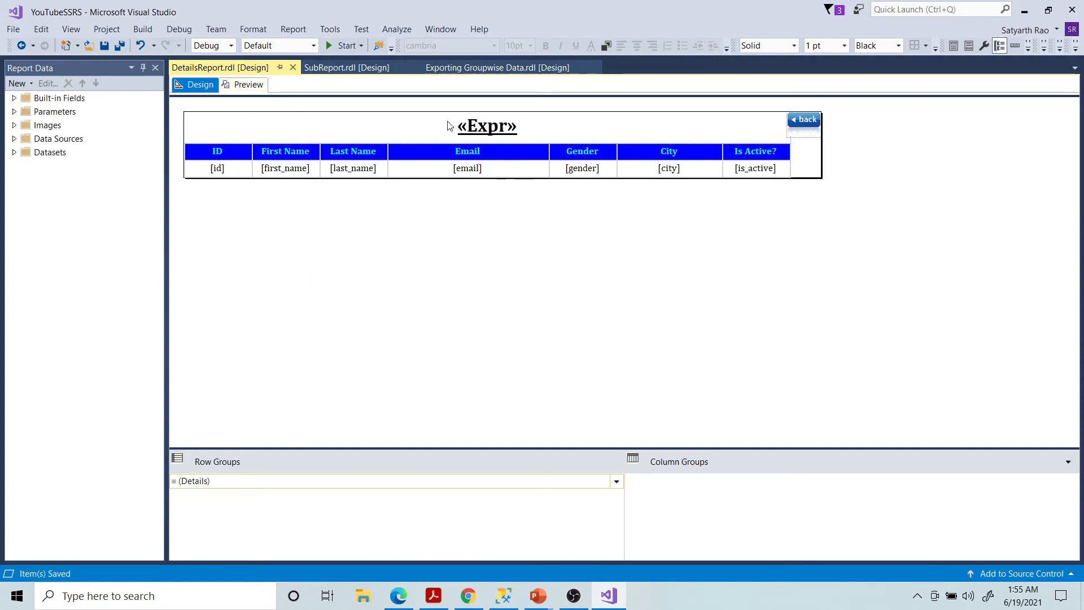
Step: Preview SubReport.rdl and test the Afghanistan section's back link and the Armenia link in the country list
{"action": "left_click", "coordinate": [360, 68]}
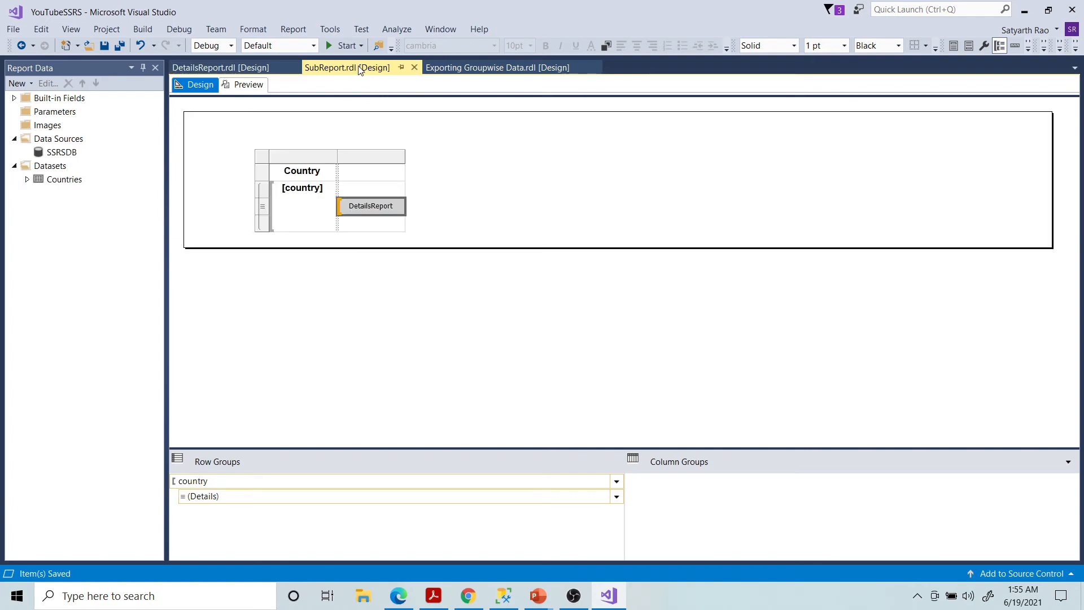
{"action": "left_click", "coordinate": [244, 84]}
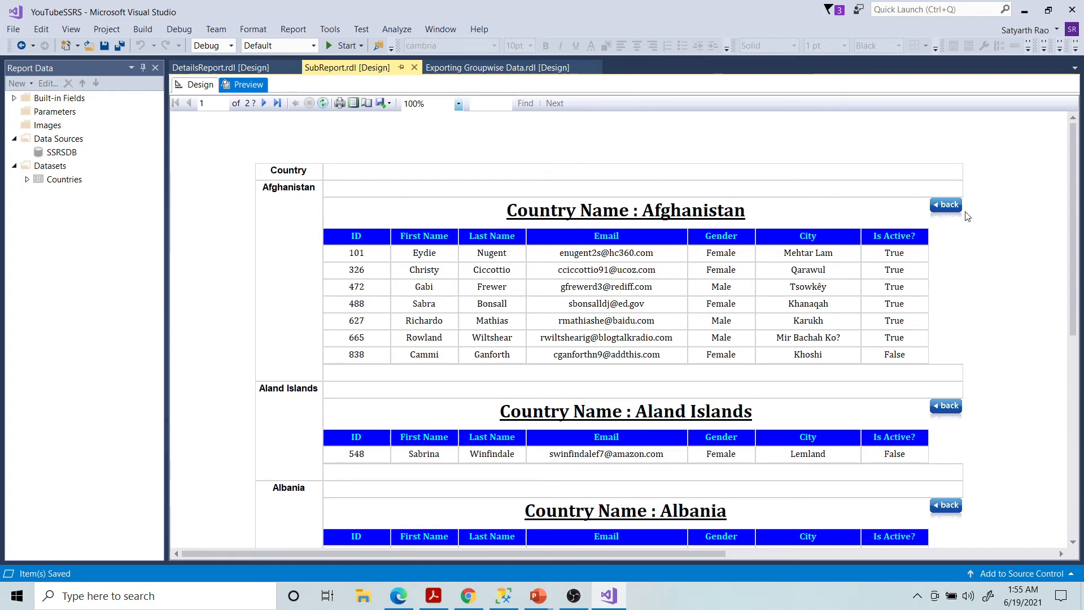
{"action": "left_click", "coordinate": [945, 207]}
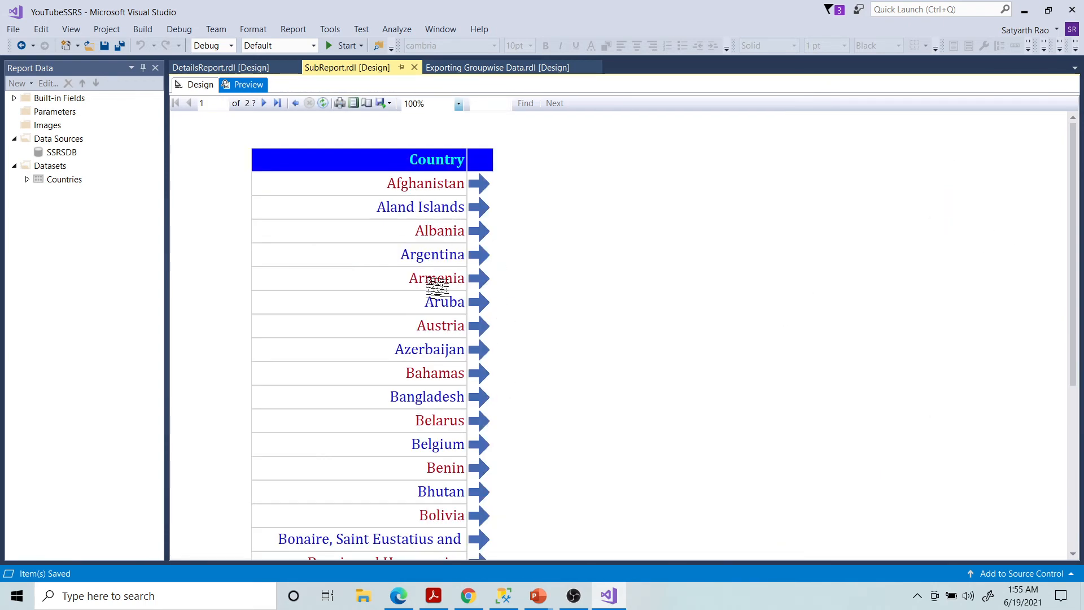
{"action": "left_click", "coordinate": [436, 278]}
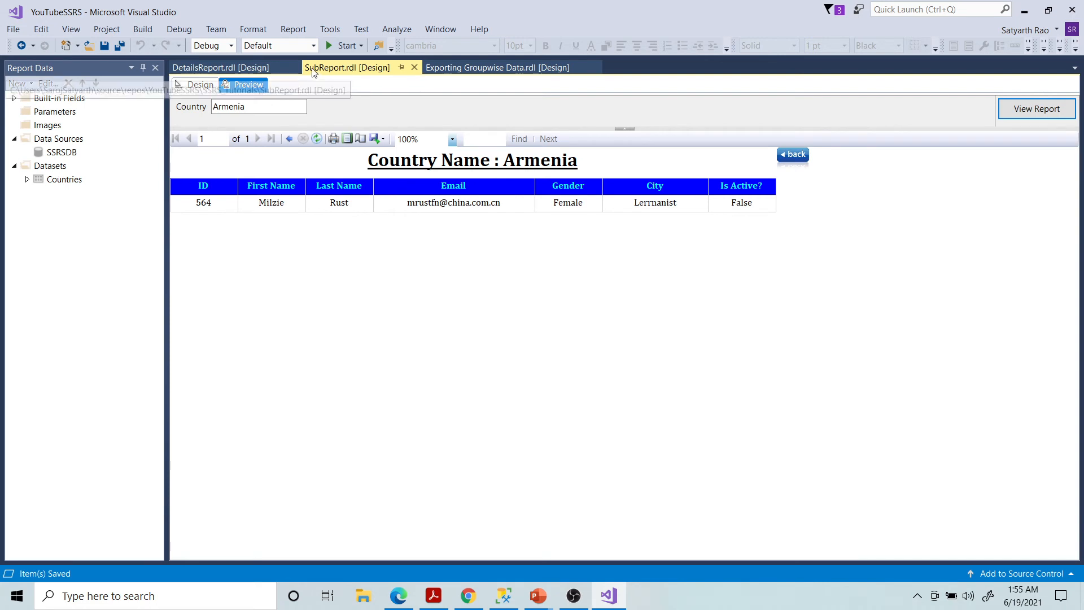
Step: Delete the back image from the DetailsReport.rdl design
{"action": "left_click", "coordinate": [195, 85]}
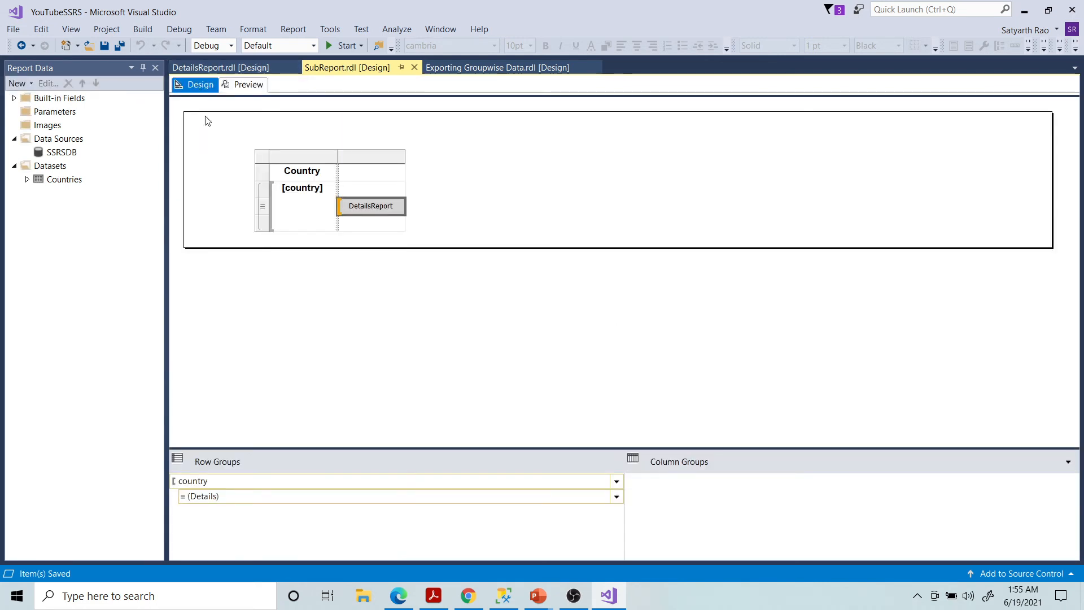
{"action": "left_click", "coordinate": [244, 69]}
{"action": "left_click", "coordinate": [806, 130]}
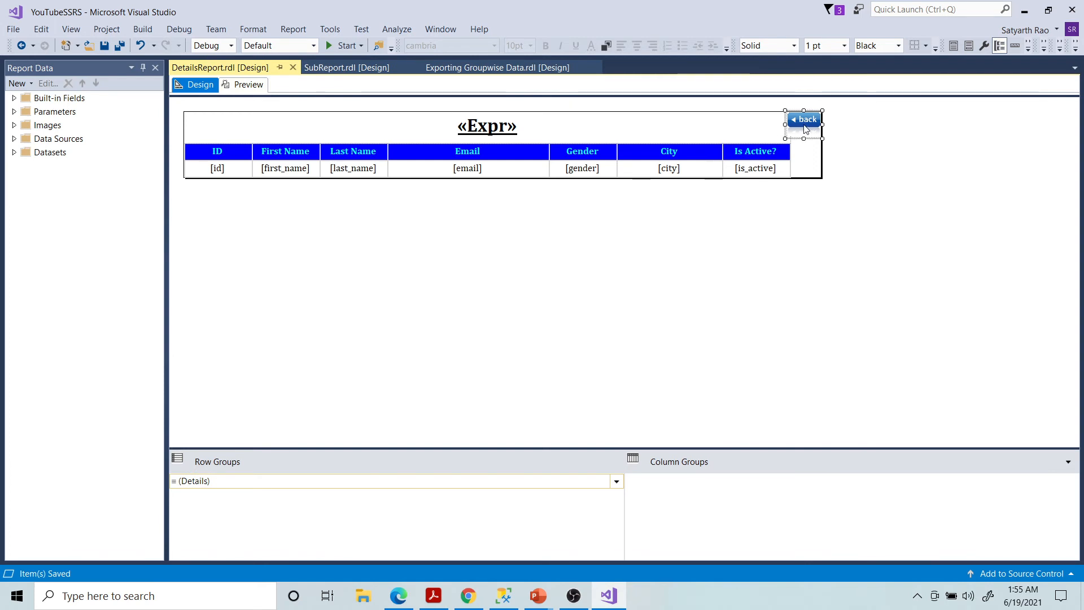
{"action": "key", "text": "Delete"}
{"action": "left_click", "coordinate": [673, 131]}
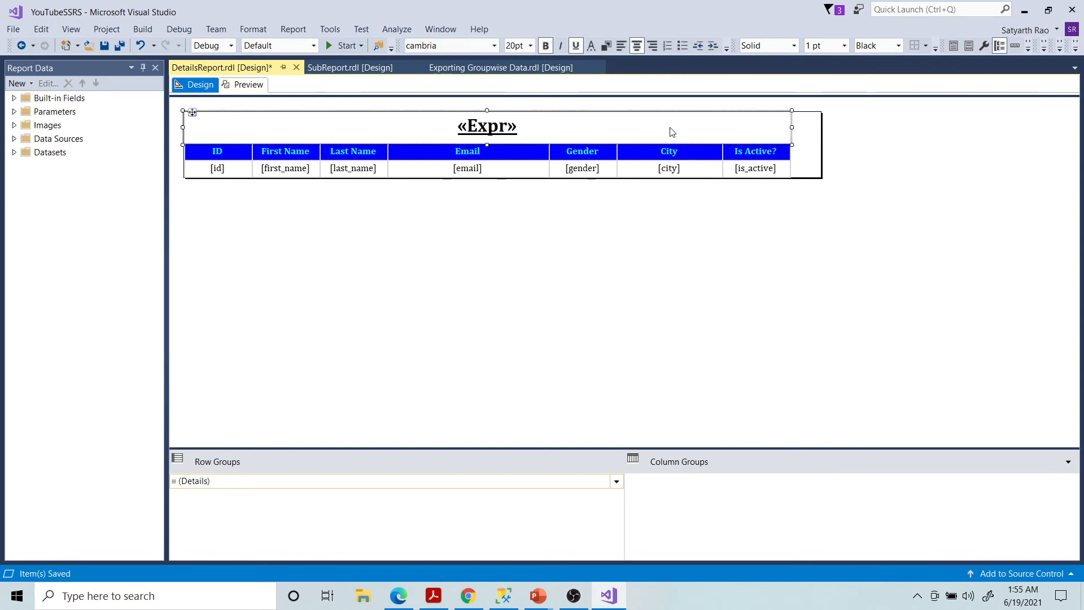
Step: Delete the title text box from DetailsReport.rdl and move the details table up to the top edge of the body
{"action": "key", "text": "Delete"}
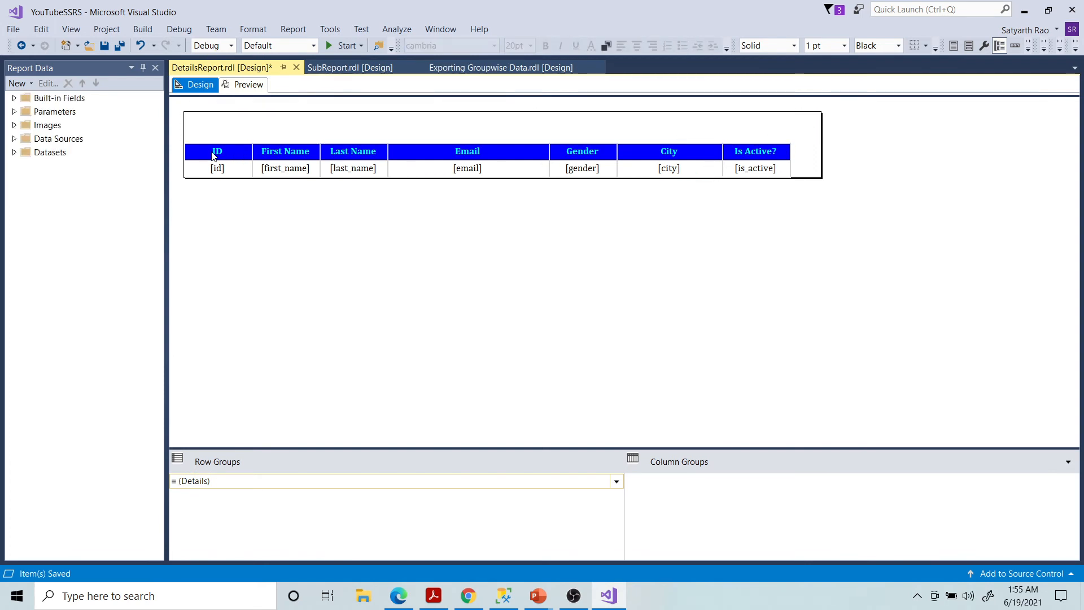
{"action": "left_click", "coordinate": [213, 156]}
{"action": "left_click_drag", "start_coordinate": [188, 140], "coordinate": [192, 112]}
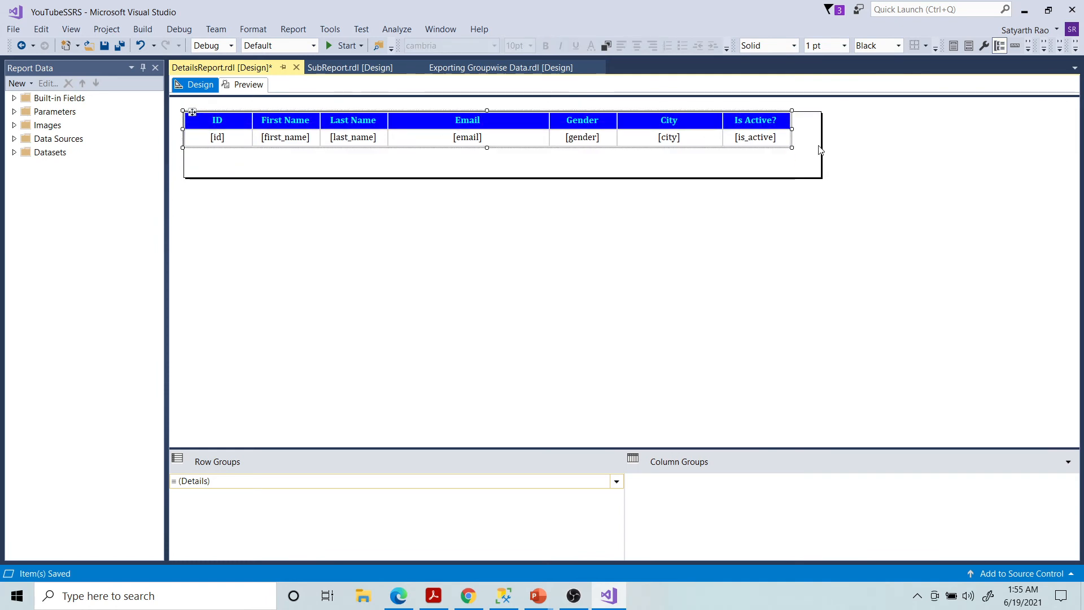
Step: Shrink the DetailsReport body's width and height to fit tightly around the details table
{"action": "left_click_drag", "start_coordinate": [820, 150], "coordinate": [791, 147]}
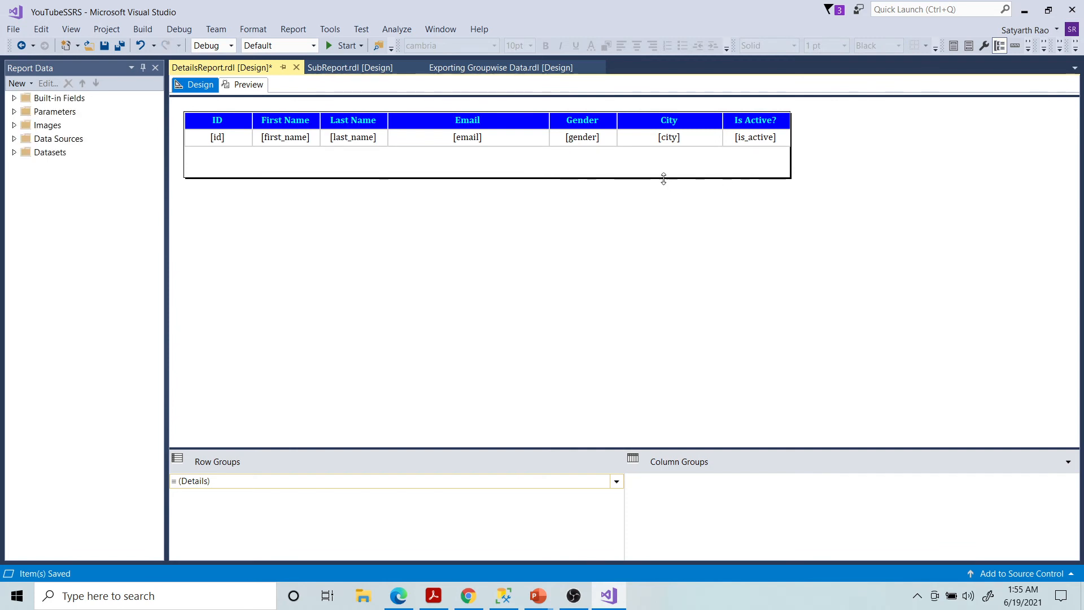
{"action": "left_click_drag", "start_coordinate": [664, 179], "coordinate": [664, 148]}
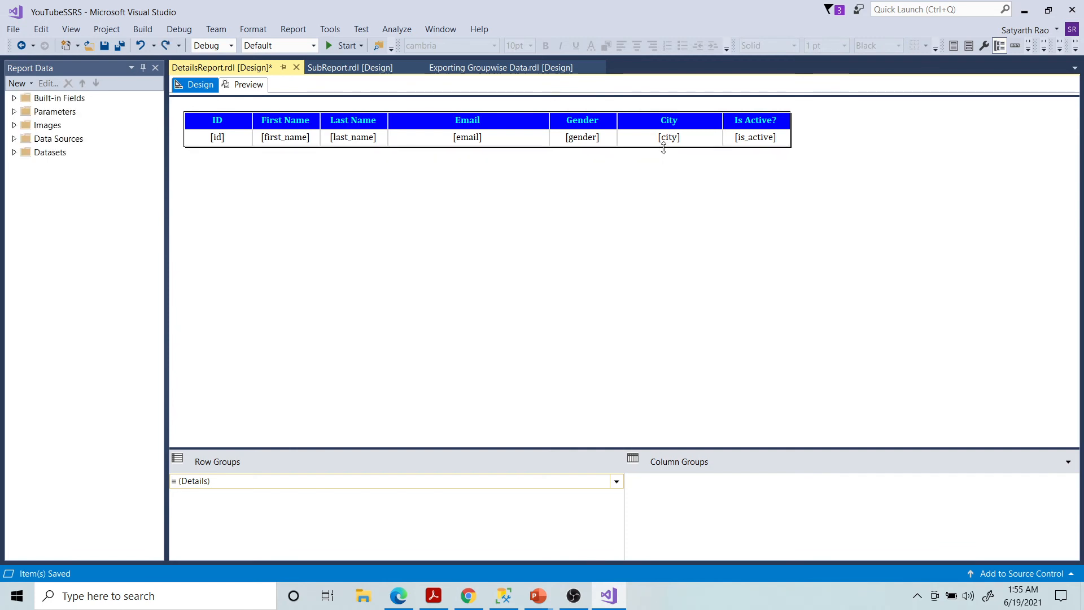
Step: Preview SubReport.rdl and examine the layout of the per-country detail tables across its pages
{"action": "left_click", "coordinate": [350, 69]}
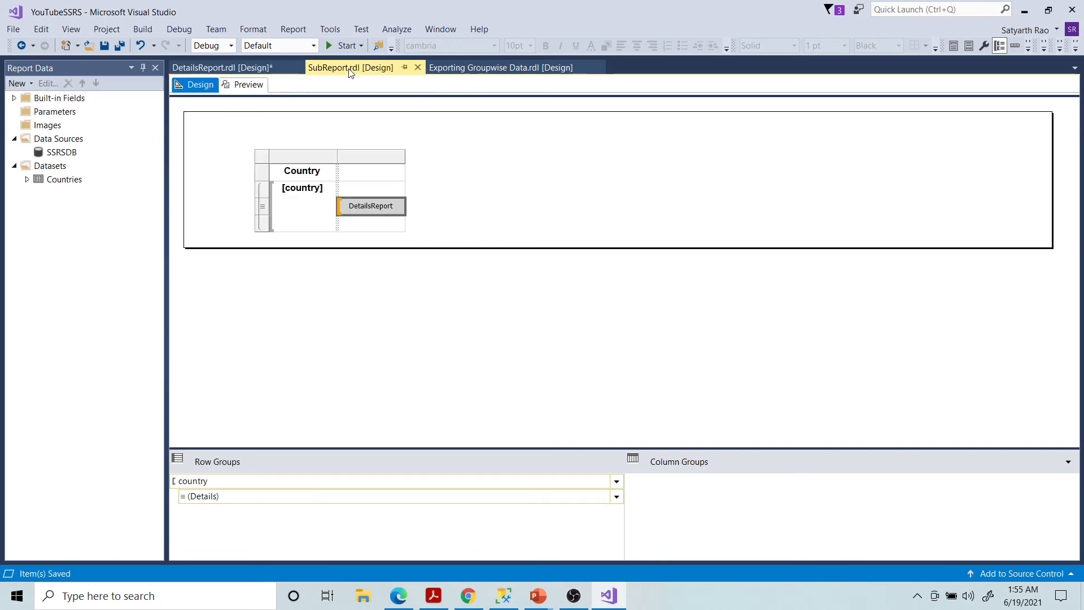
{"action": "left_click", "coordinate": [252, 88]}
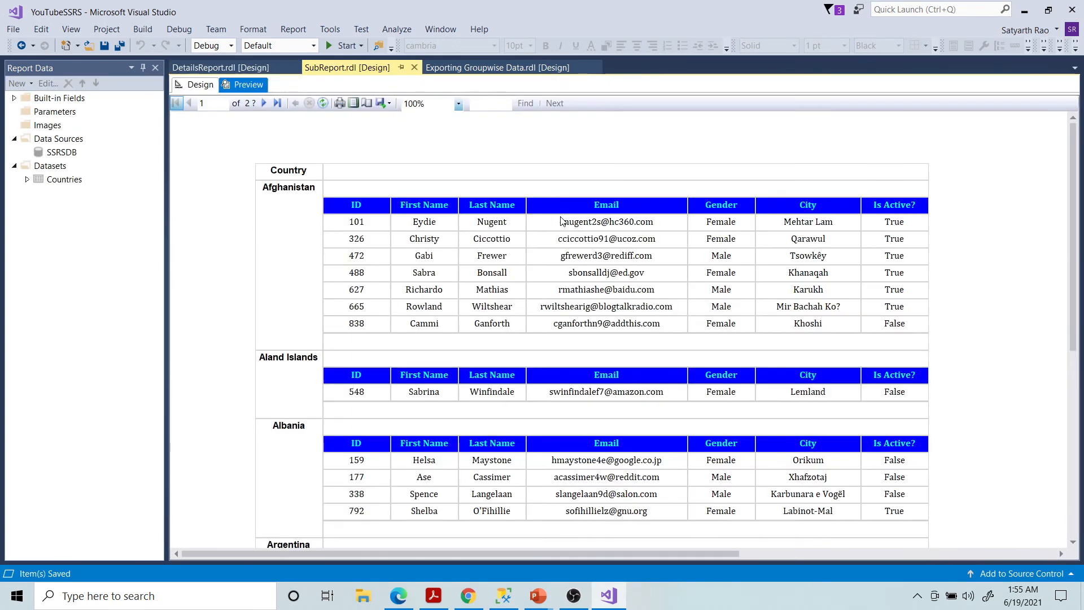
{"action": "scroll", "coordinate": [497, 314], "scroll_direction": "down", "scroll_amount": 5}
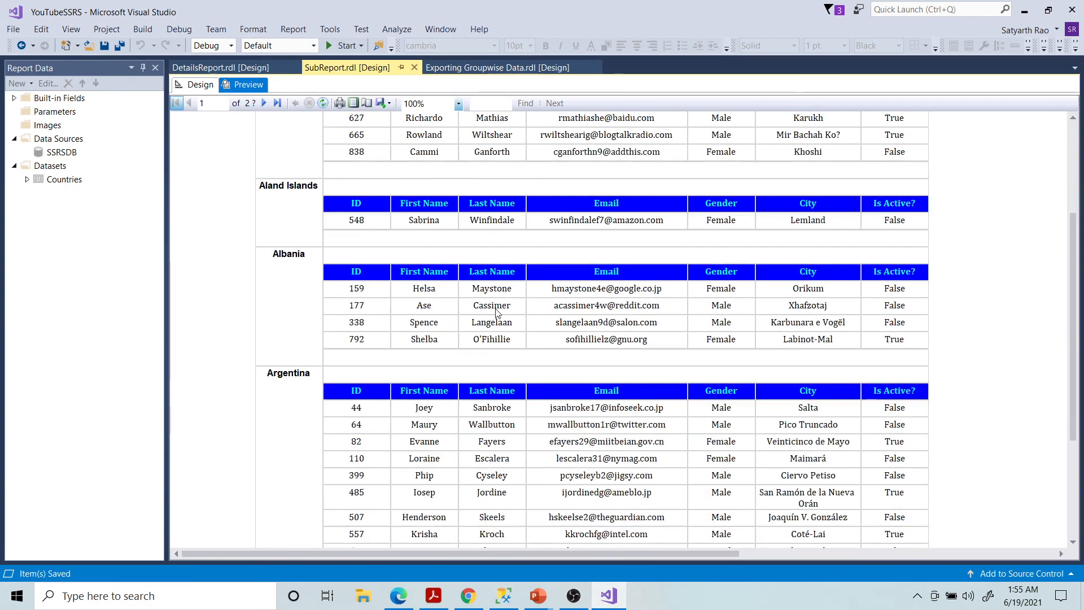
{"action": "scroll", "coordinate": [497, 313], "scroll_direction": "down", "scroll_amount": 5}
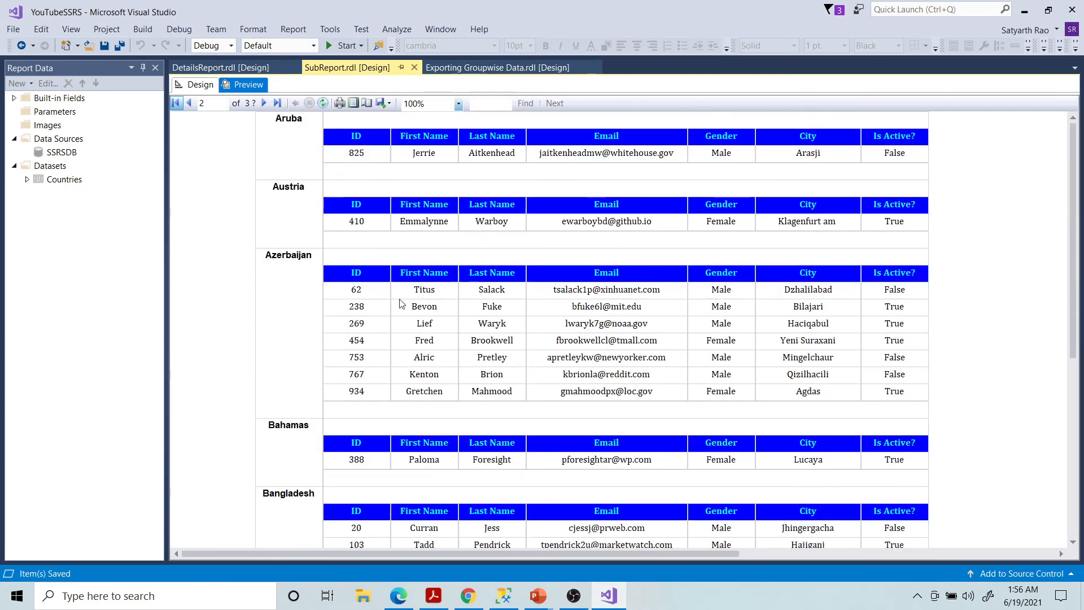
{"action": "scroll", "coordinate": [400, 303], "scroll_direction": "down", "scroll_amount": 2}
{"action": "scroll", "coordinate": [400, 303], "scroll_direction": "down", "scroll_amount": 5}
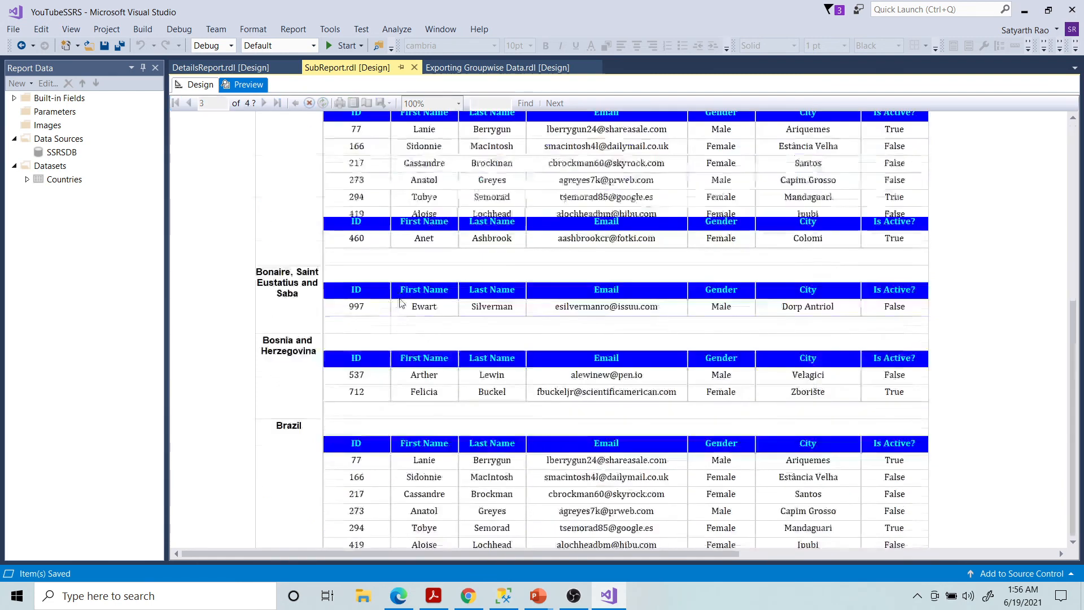
Step: Insert a free-standing subreport item in the empty area of the SubReport.rdl body, beside the country table
{"action": "left_click", "coordinate": [195, 84]}
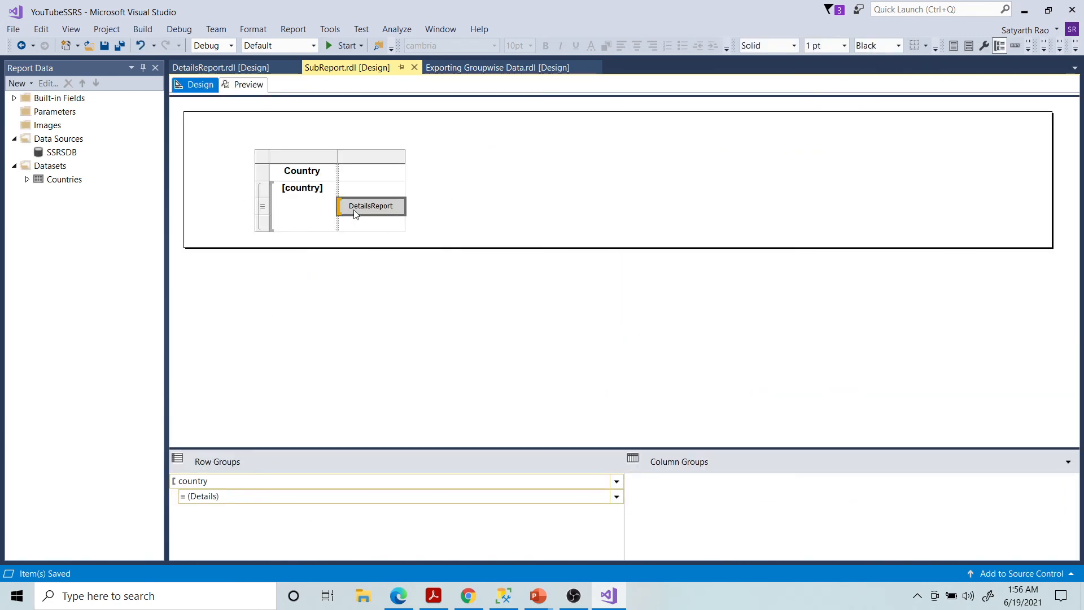
{"action": "right_click", "coordinate": [656, 141]}
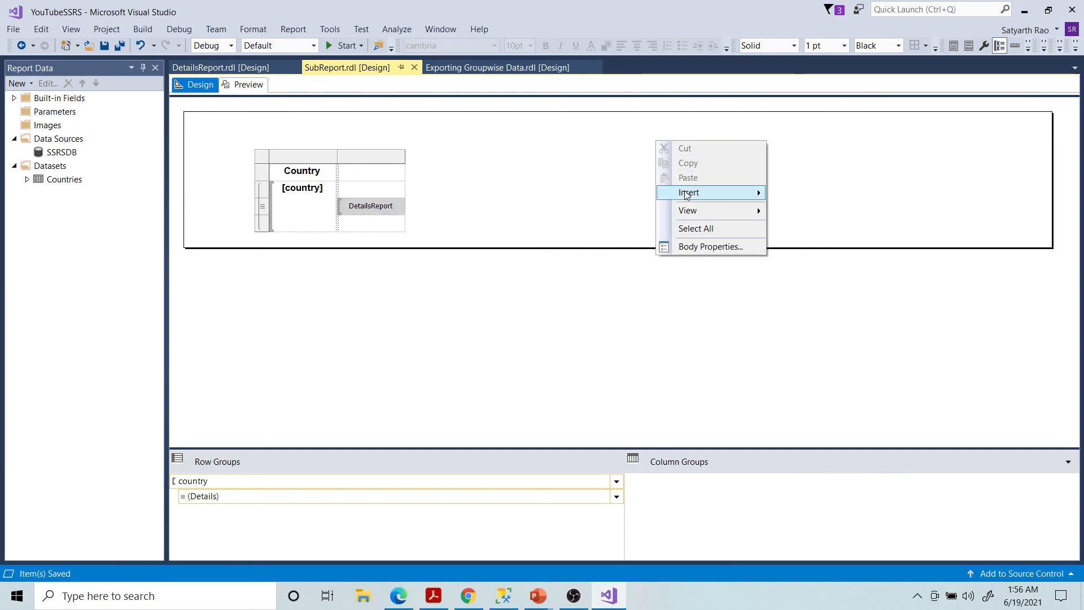
{"action": "mouse_move", "coordinate": [697, 193]}
{"action": "left_click", "coordinate": [831, 296]}
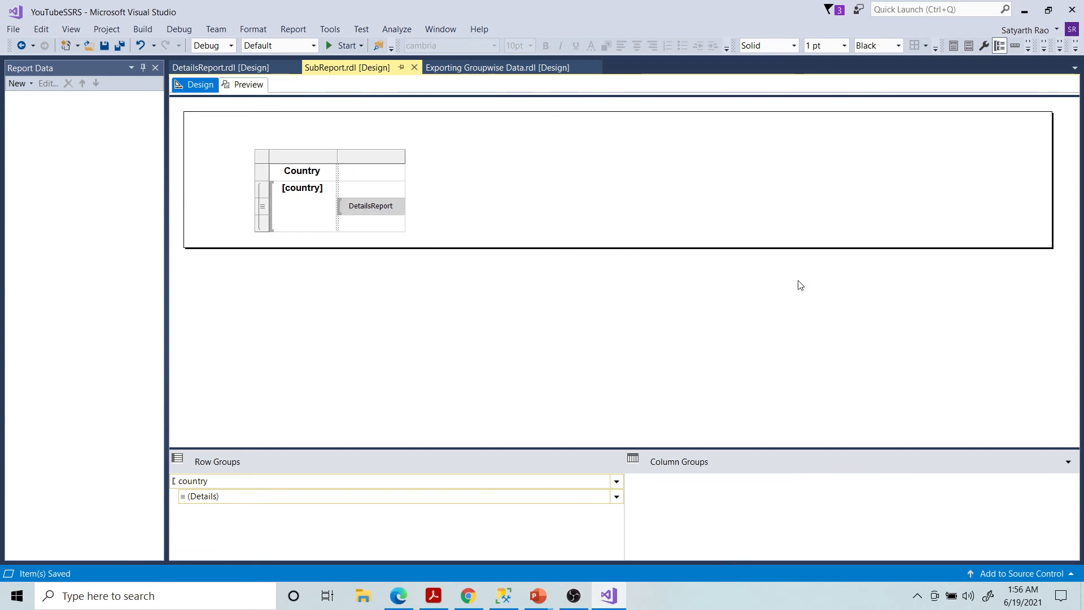
{"action": "left_click_drag", "start_coordinate": [863, 242], "coordinate": [967, 241]}
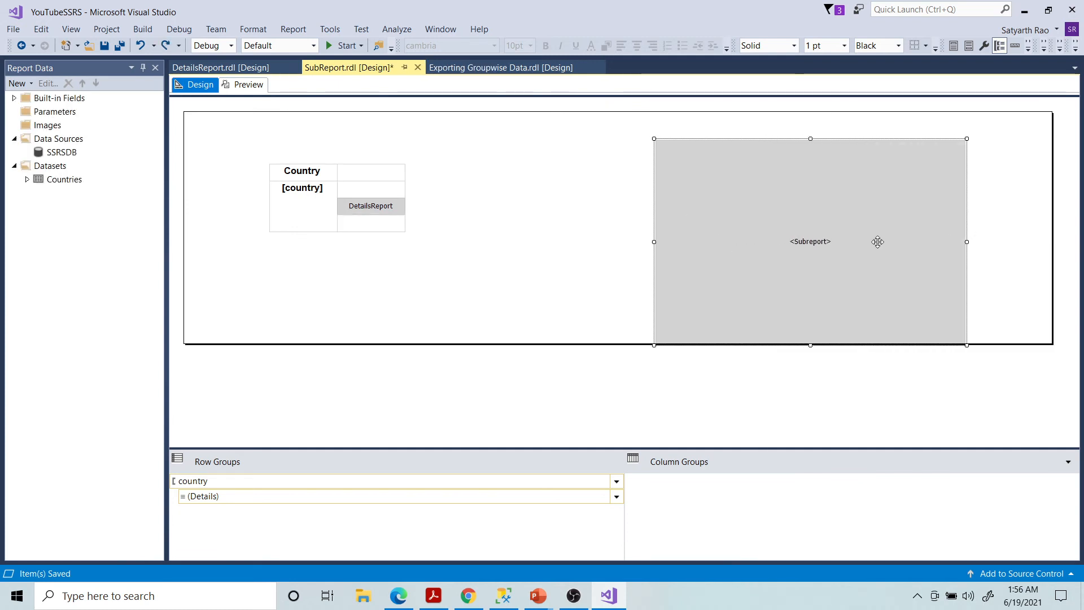
Step: Reposition and shrink the free-standing subreport item, and delete it from the SubReport.rdl body
{"action": "left_click_drag", "start_coordinate": [806, 220], "coordinate": [734, 211]}
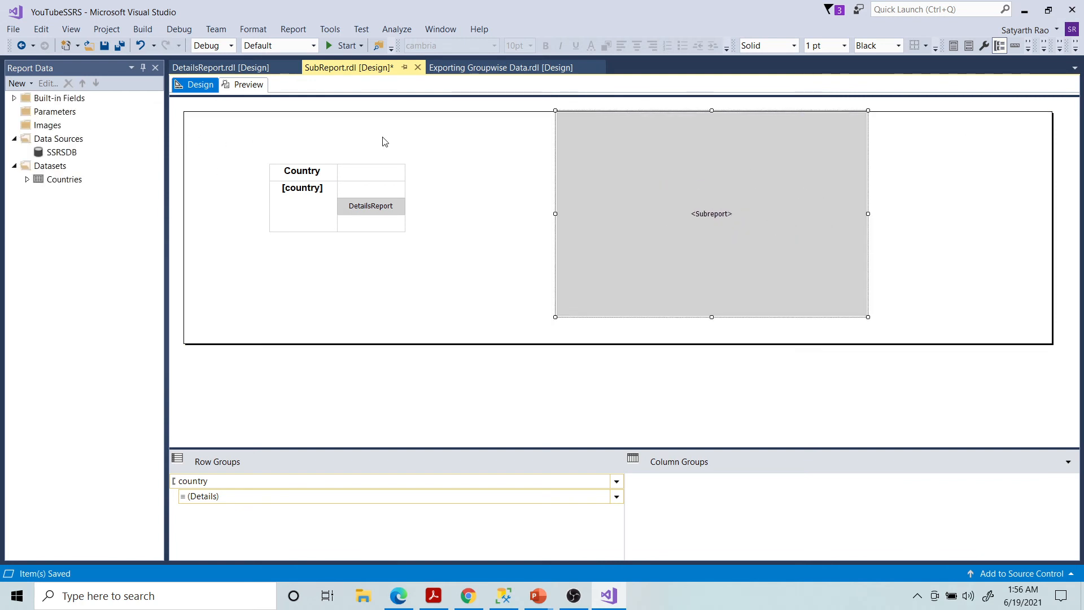
{"action": "left_click_drag", "start_coordinate": [697, 167], "coordinate": [696, 208]}
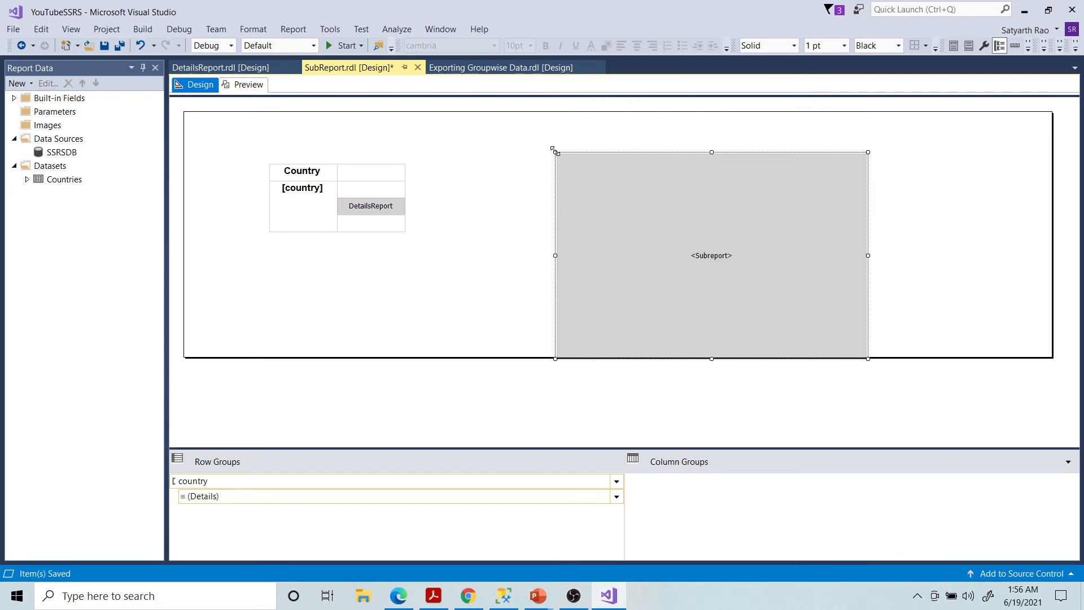
{"action": "left_click_drag", "start_coordinate": [556, 151], "coordinate": [629, 230]}
{"action": "left_click_drag", "start_coordinate": [774, 285], "coordinate": [695, 225]}
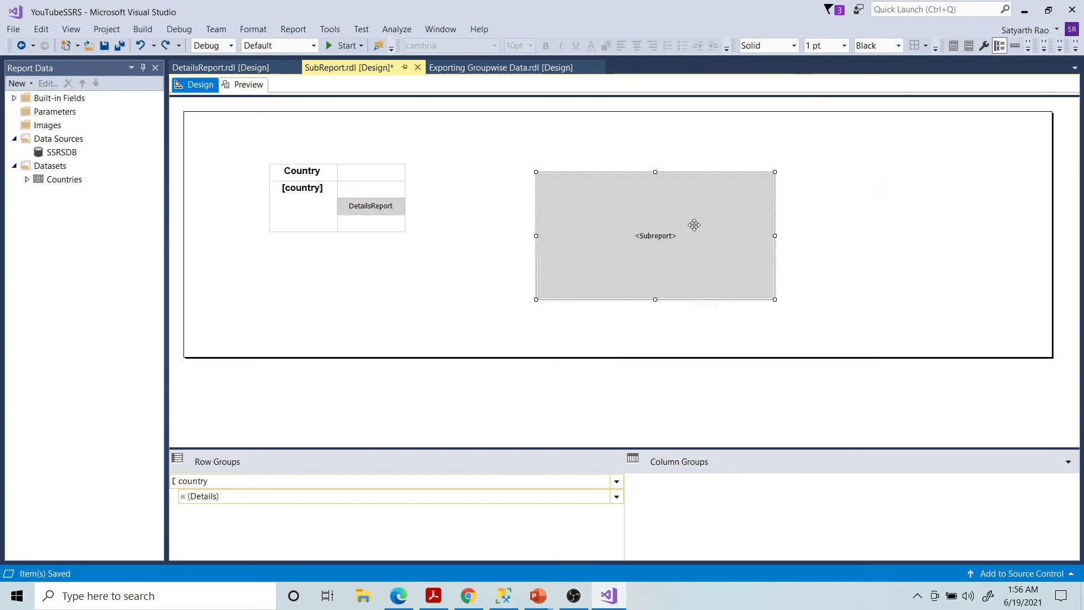
{"action": "left_click_drag", "start_coordinate": [775, 173], "coordinate": [652, 252]}
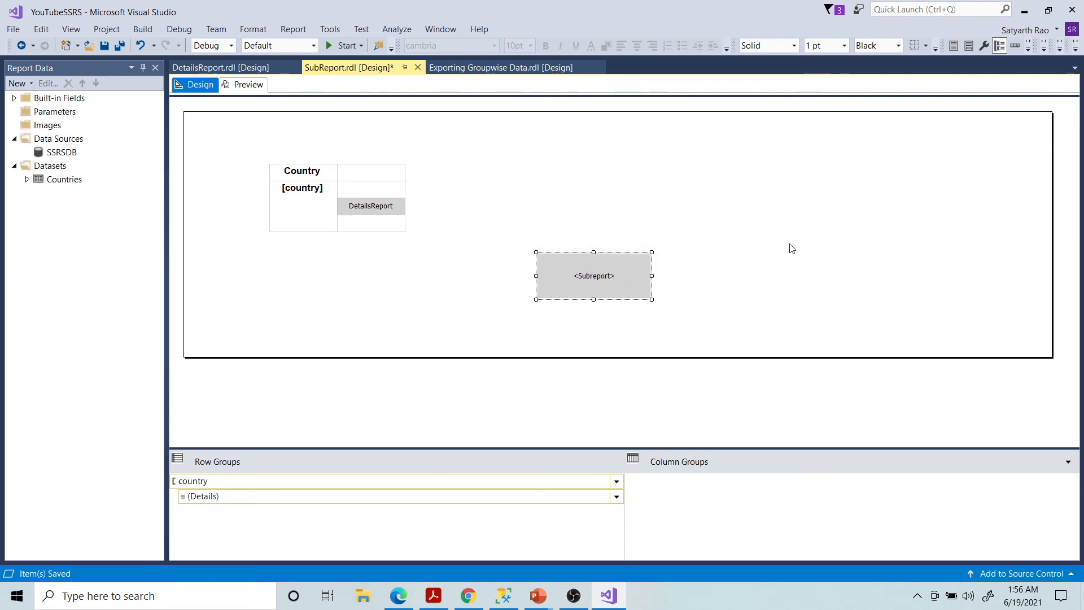
{"action": "key", "text": "Delete"}
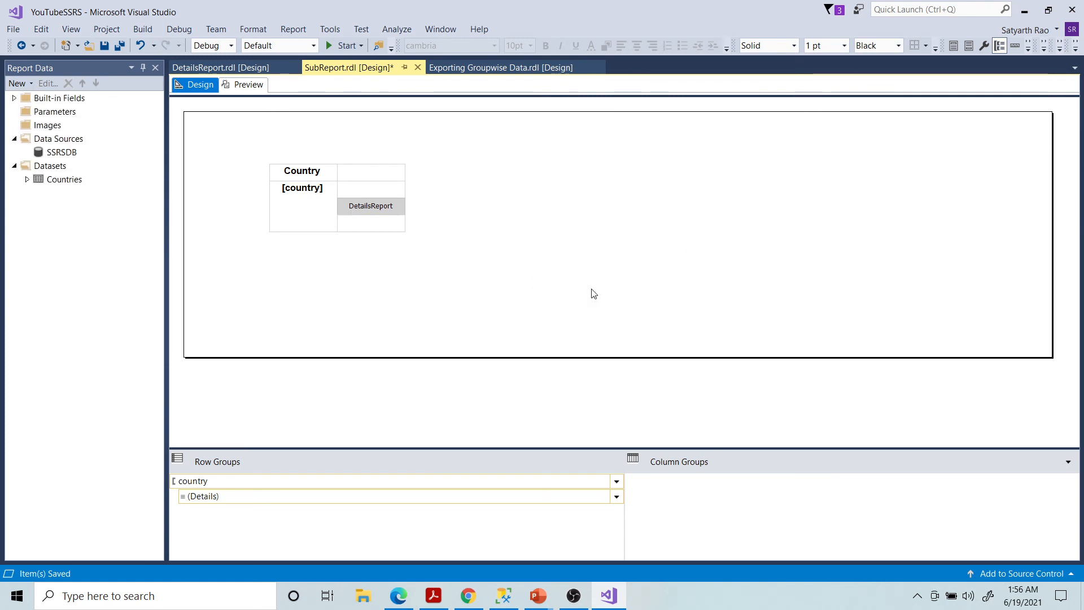
Step: Examine how the Exporting Groupwise Data.rdl preview lists the detail rows grouped by country
{"action": "left_click", "coordinate": [475, 67]}
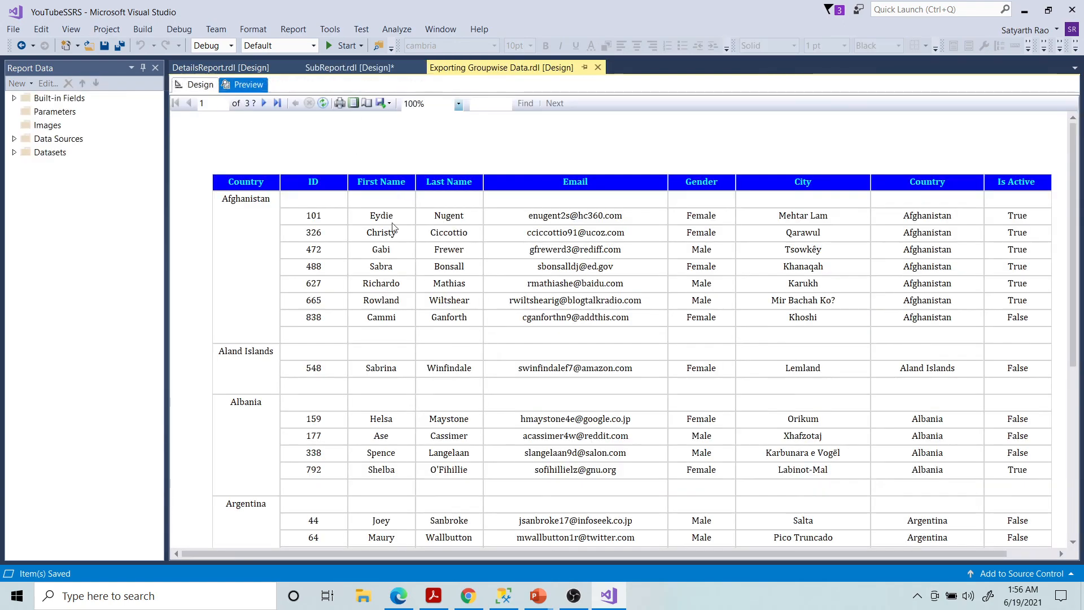
{"action": "scroll", "coordinate": [379, 241], "scroll_direction": "down", "scroll_amount": 5}
{"action": "scroll", "coordinate": [379, 241], "scroll_direction": "up", "scroll_amount": 3}
{"action": "scroll", "coordinate": [379, 241], "scroll_direction": "up", "scroll_amount": 2}
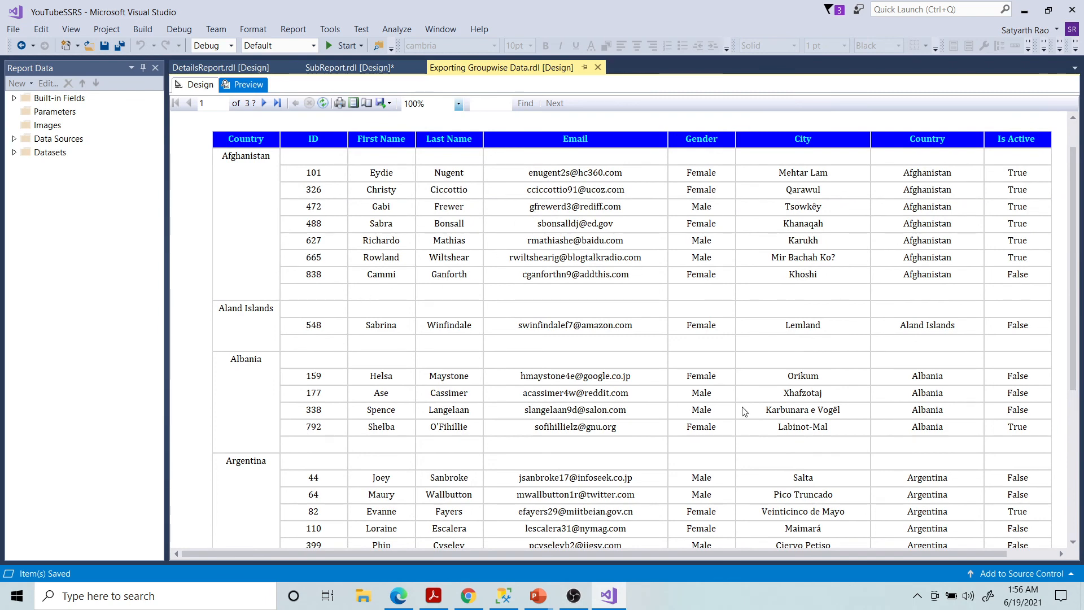
Step: Preview SubReport.rdl and compare its country sections with the Exporting Groupwise Data.rdl preview
{"action": "left_click", "coordinate": [362, 67]}
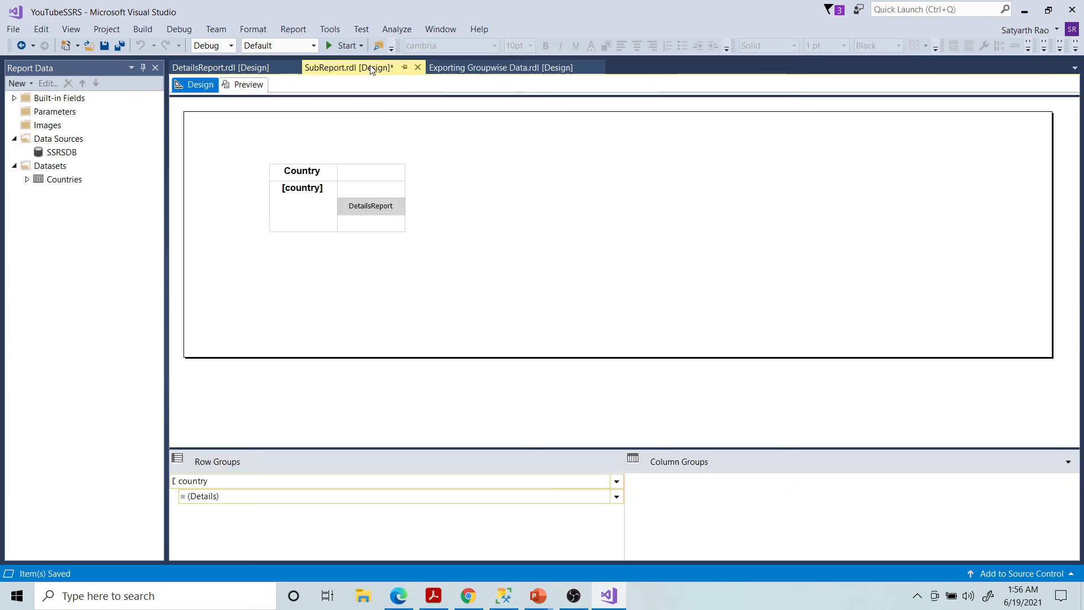
{"action": "left_click", "coordinate": [309, 215]}
{"action": "left_click", "coordinate": [380, 214]}
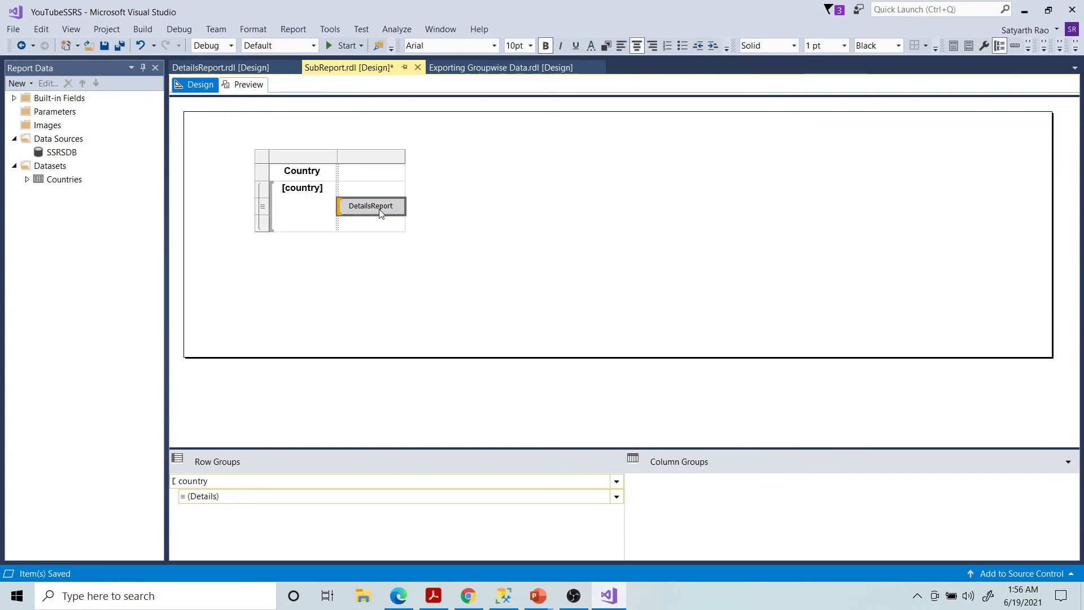
{"action": "left_click", "coordinate": [244, 84]}
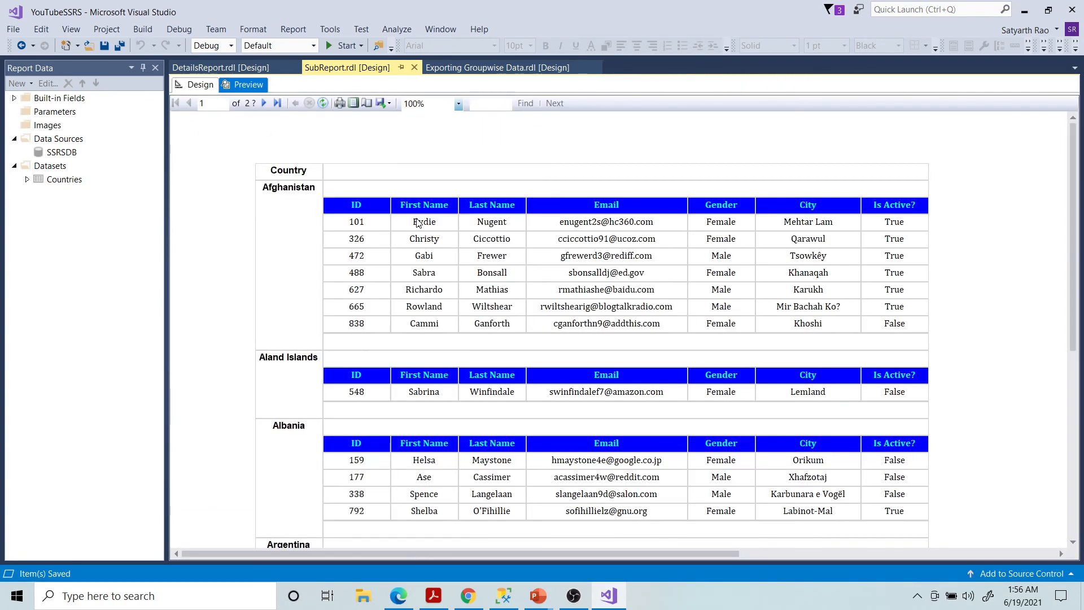
{"action": "scroll", "coordinate": [557, 272], "scroll_direction": "down", "scroll_amount": 3}
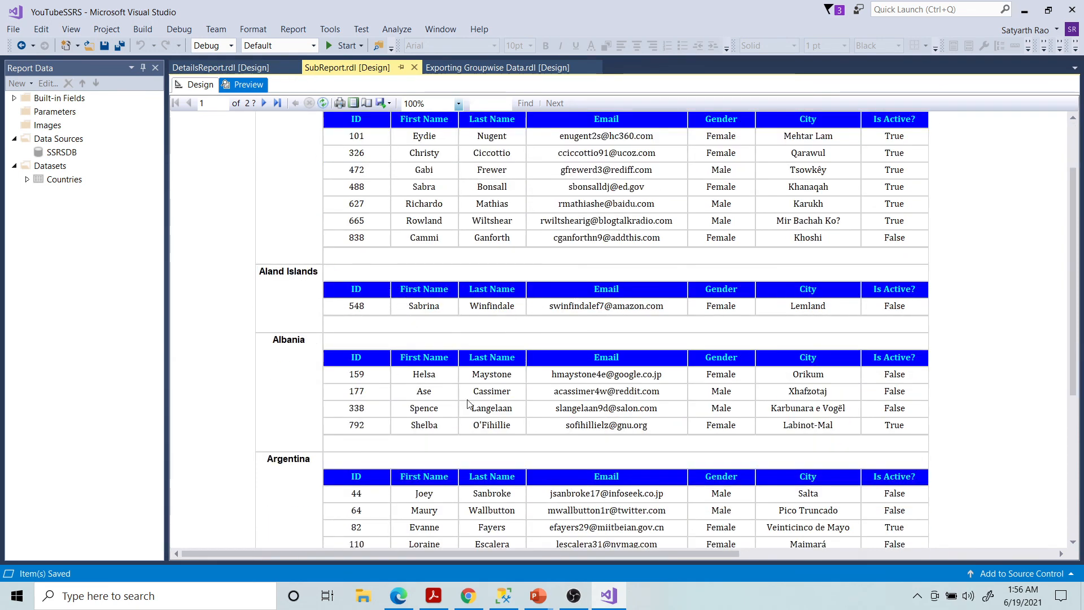
{"action": "scroll", "coordinate": [468, 403], "scroll_direction": "down", "scroll_amount": 3}
{"action": "left_click", "coordinate": [497, 68]}
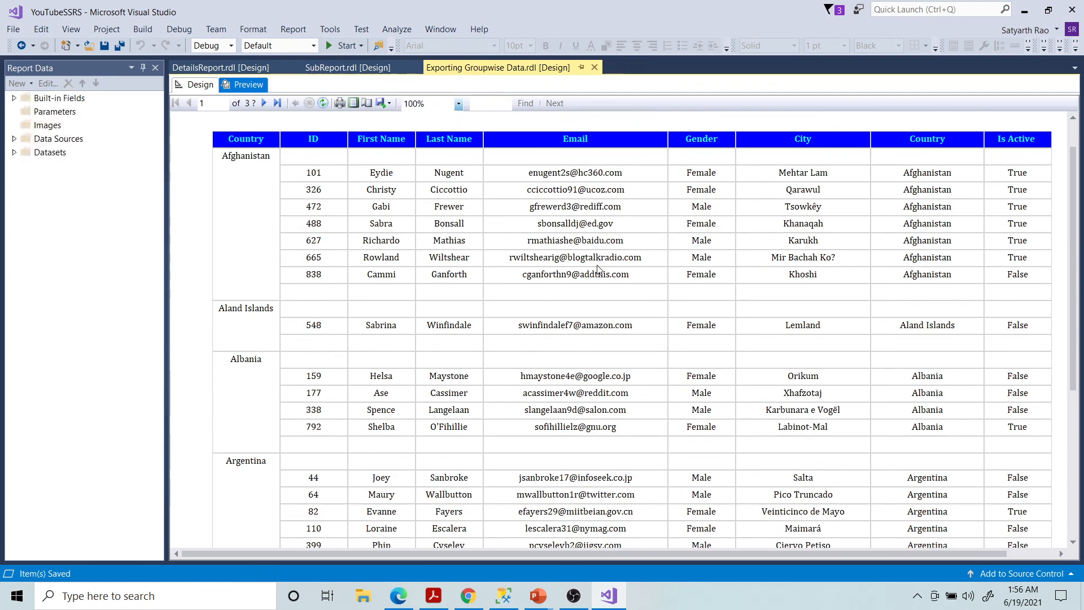
{"action": "left_click", "coordinate": [345, 67]}
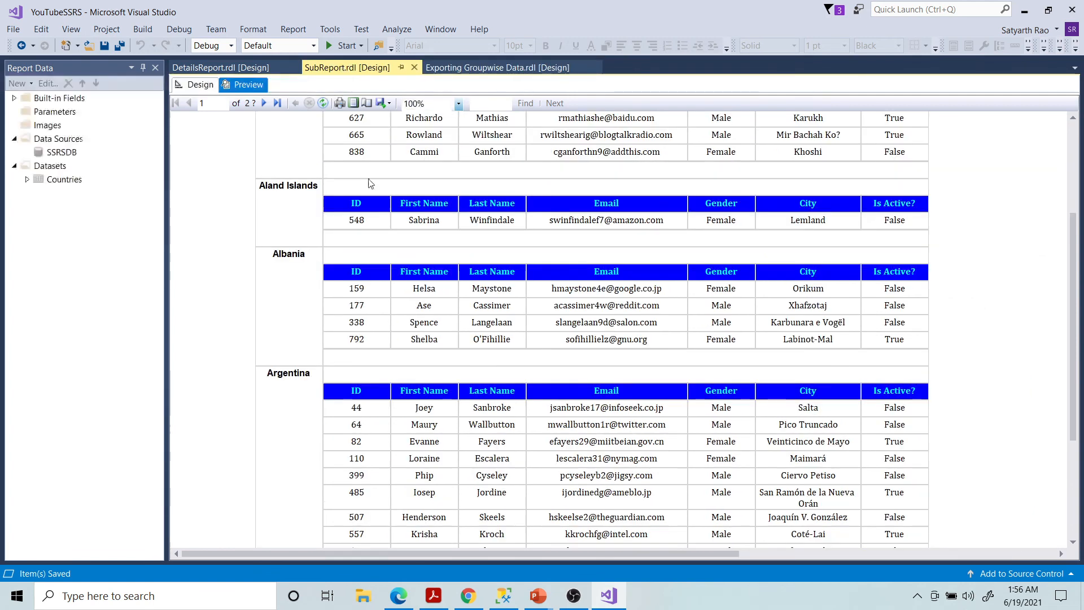
{"action": "scroll", "coordinate": [535, 314], "scroll_direction": "up", "scroll_amount": 3}
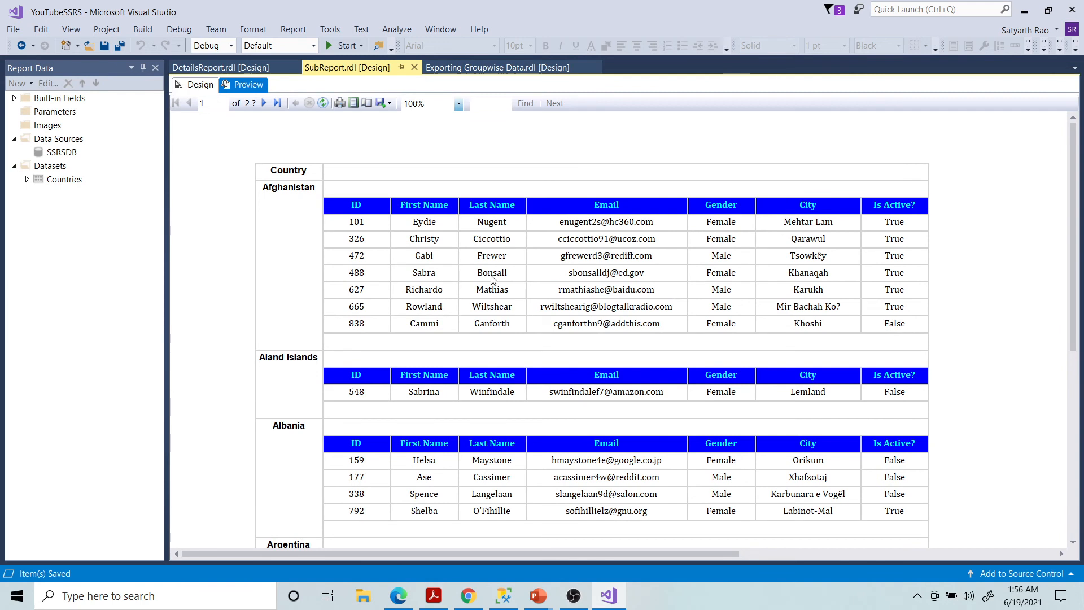
Step: Apply the Outline border preset to the DetailsReport subreport in the country table, with a solid 1pt black line
{"action": "left_click", "coordinate": [195, 84]}
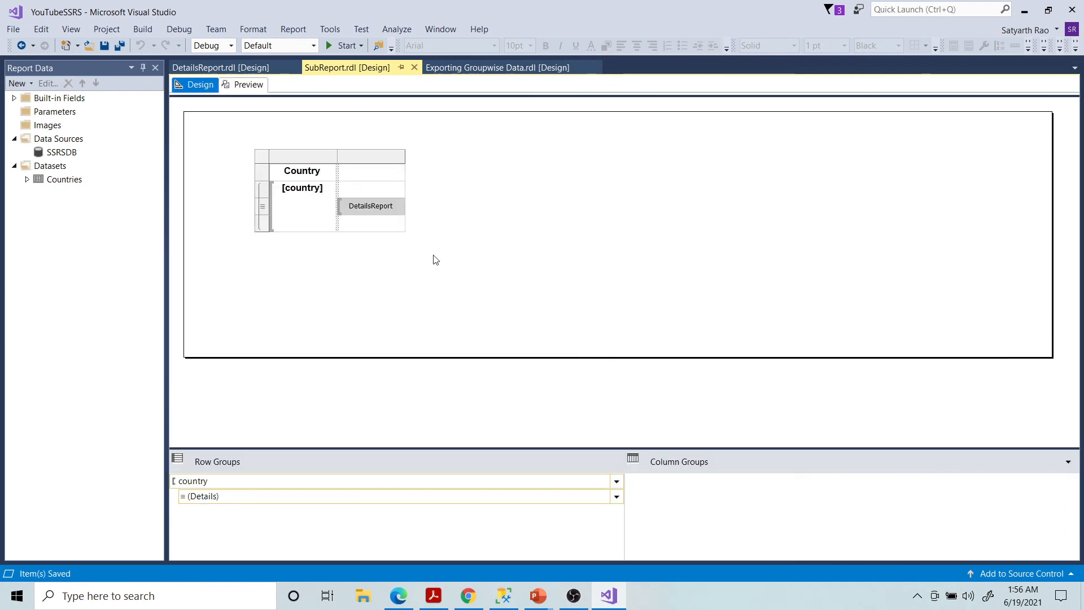
{"action": "left_click", "coordinate": [368, 206]}
{"action": "right_click", "coordinate": [368, 205]}
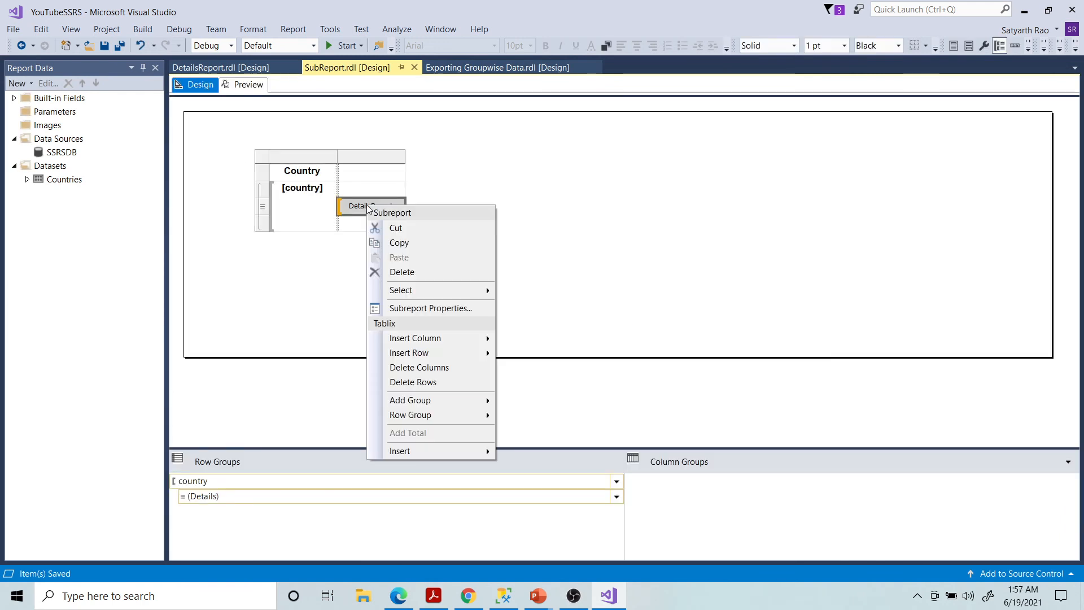
{"action": "left_click", "coordinate": [404, 307]}
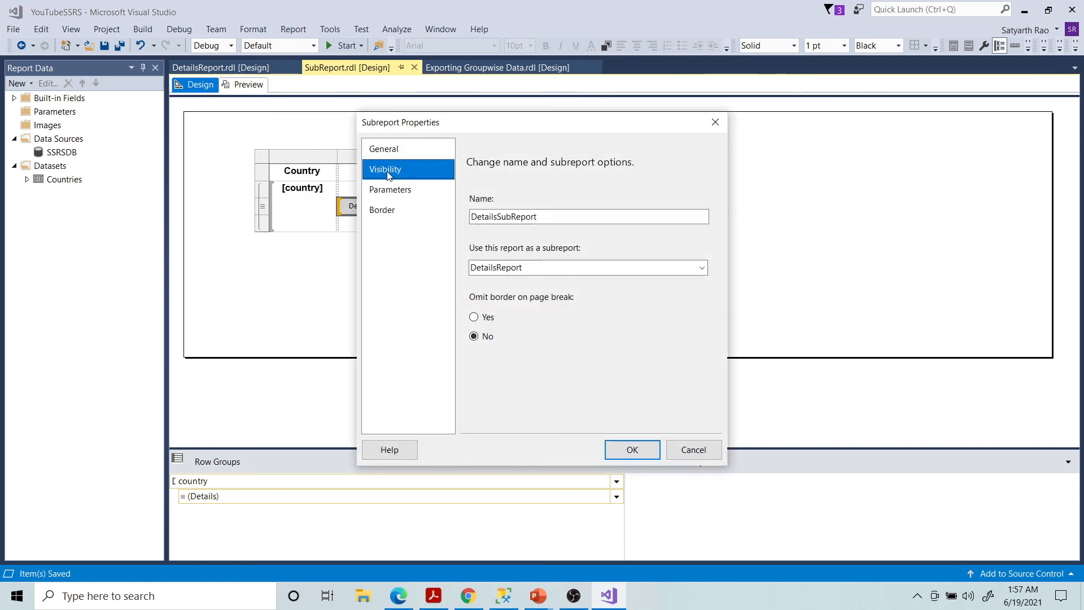
{"action": "left_click", "coordinate": [386, 171]}
{"action": "left_click", "coordinate": [386, 212]}
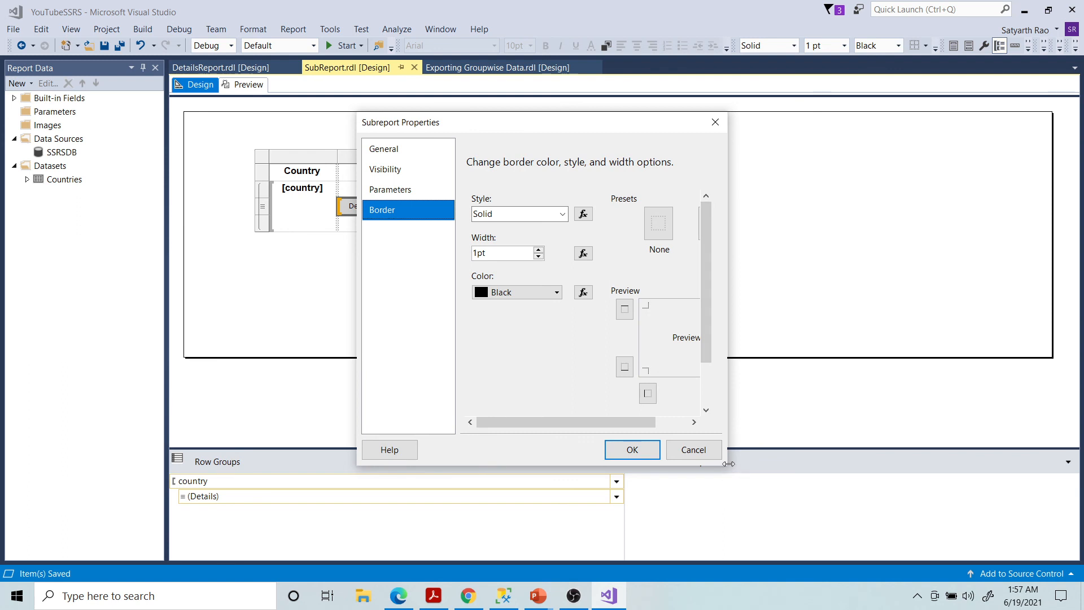
{"action": "left_click_drag", "start_coordinate": [726, 463], "coordinate": [969, 463]}
{"action": "left_click", "coordinate": [714, 230]}
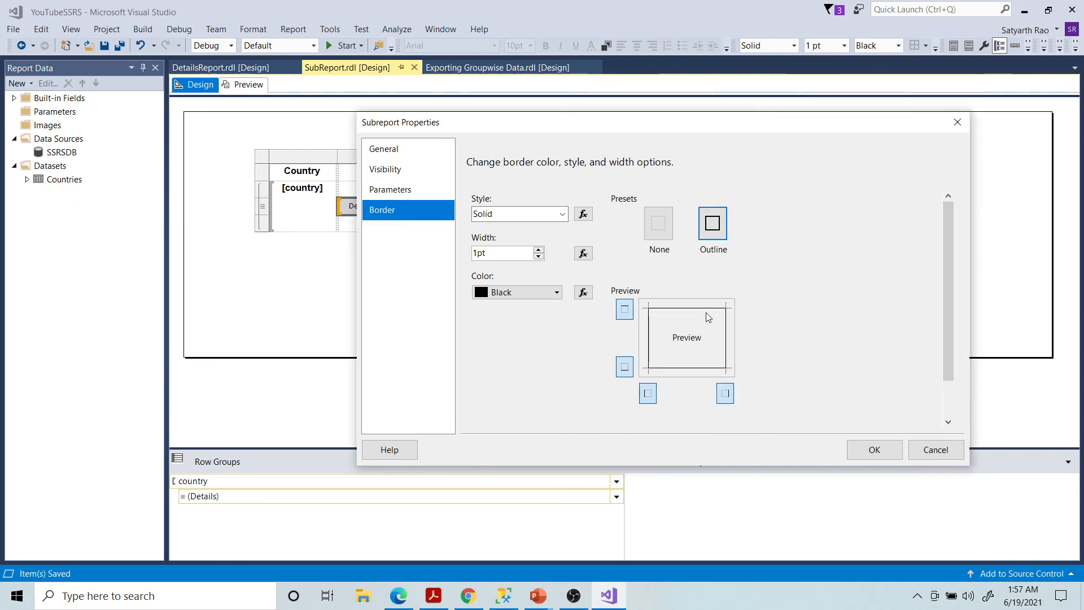
Step: Try an Olive outline on the DetailsReport subreport, and apply a Red outline border in its place
{"action": "left_click", "coordinate": [557, 292]}
{"action": "left_click", "coordinate": [512, 324]}
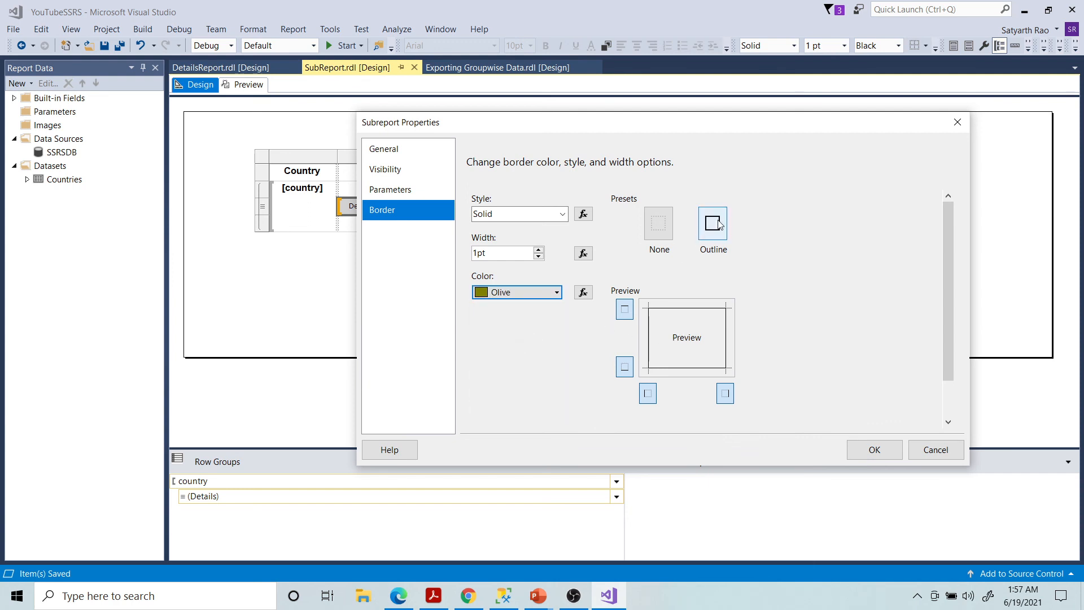
{"action": "left_click", "coordinate": [558, 294]}
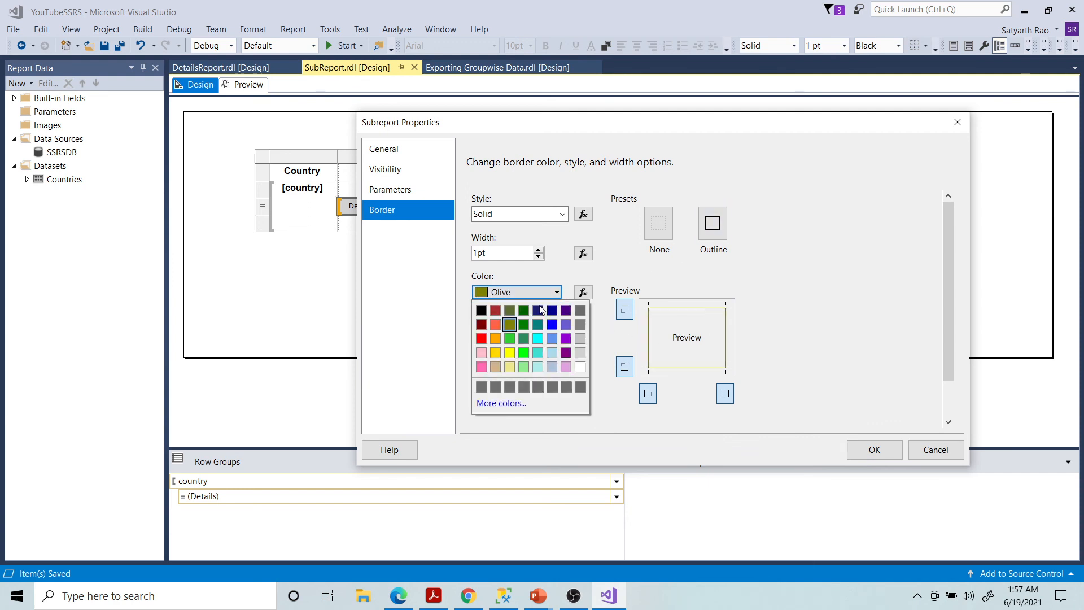
{"action": "left_click", "coordinate": [482, 338]}
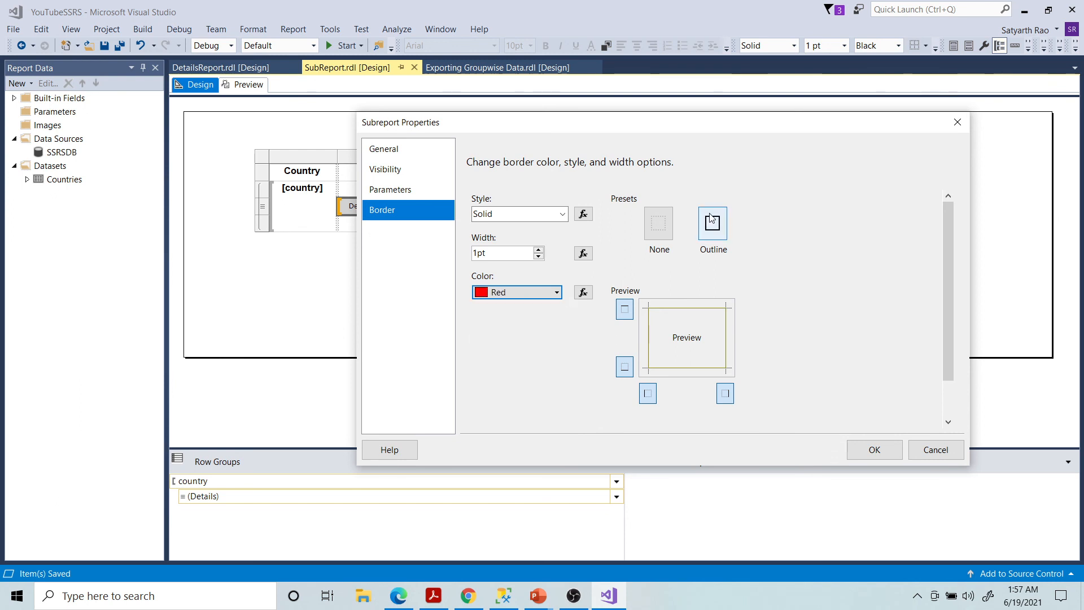
{"action": "left_click", "coordinate": [706, 254]}
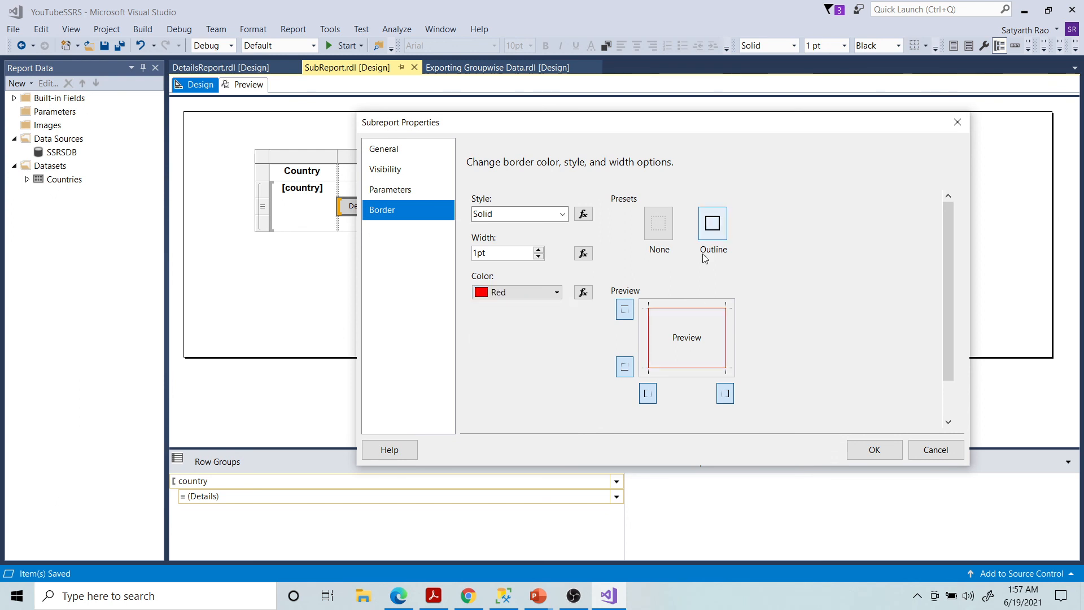
Step: Toggle the subreport's top and left border sides off and back on
{"action": "left_click", "coordinate": [626, 311]}
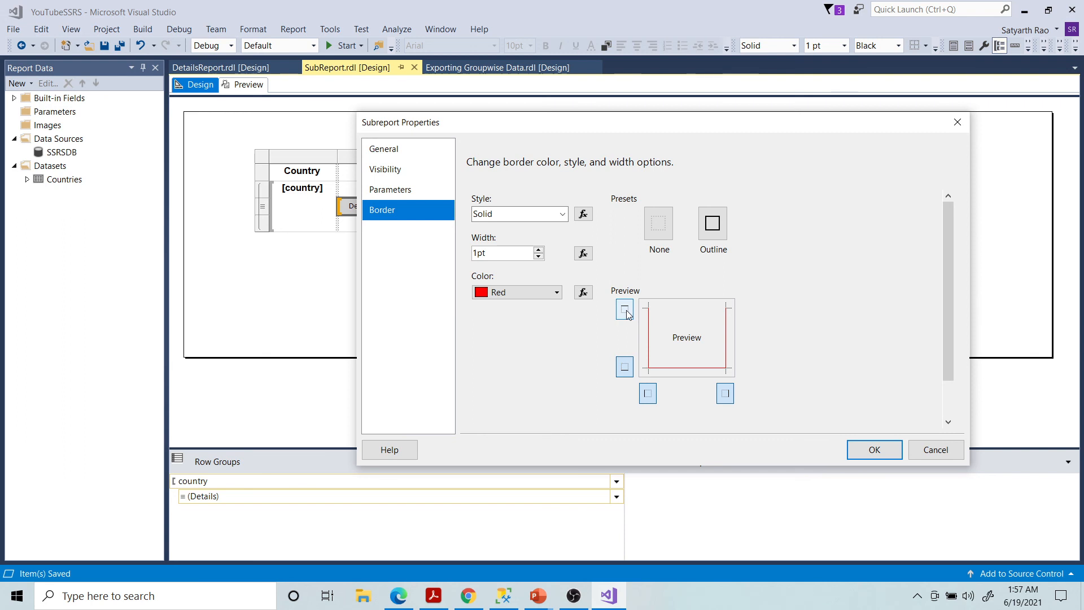
{"action": "left_click", "coordinate": [625, 310]}
{"action": "scroll", "coordinate": [652, 402], "scroll_direction": "down", "scroll_amount": 1}
{"action": "left_click", "coordinate": [652, 349]}
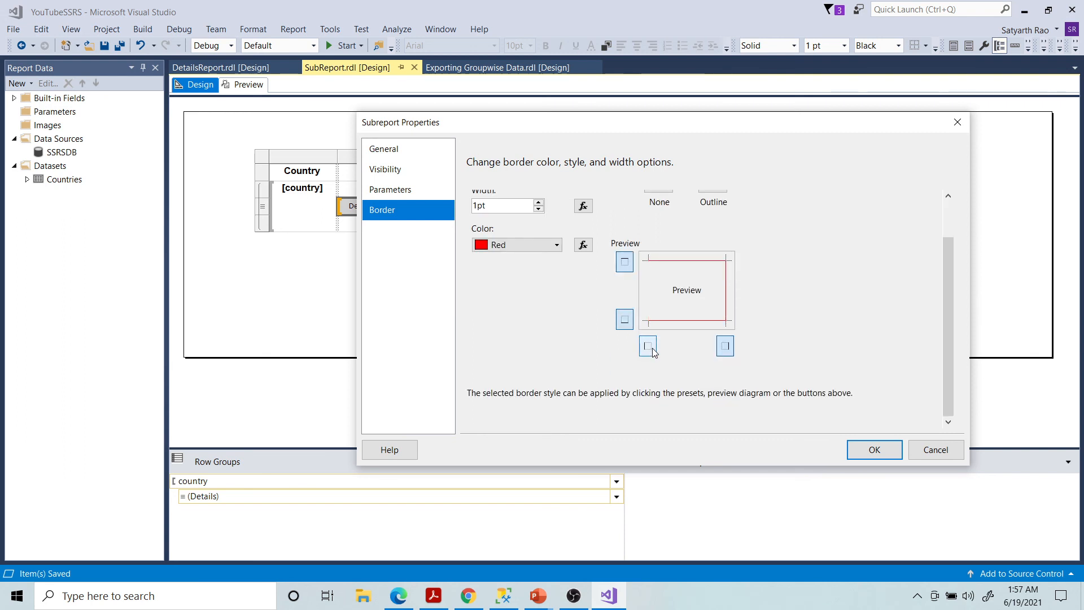
{"action": "left_click", "coordinate": [653, 349]}
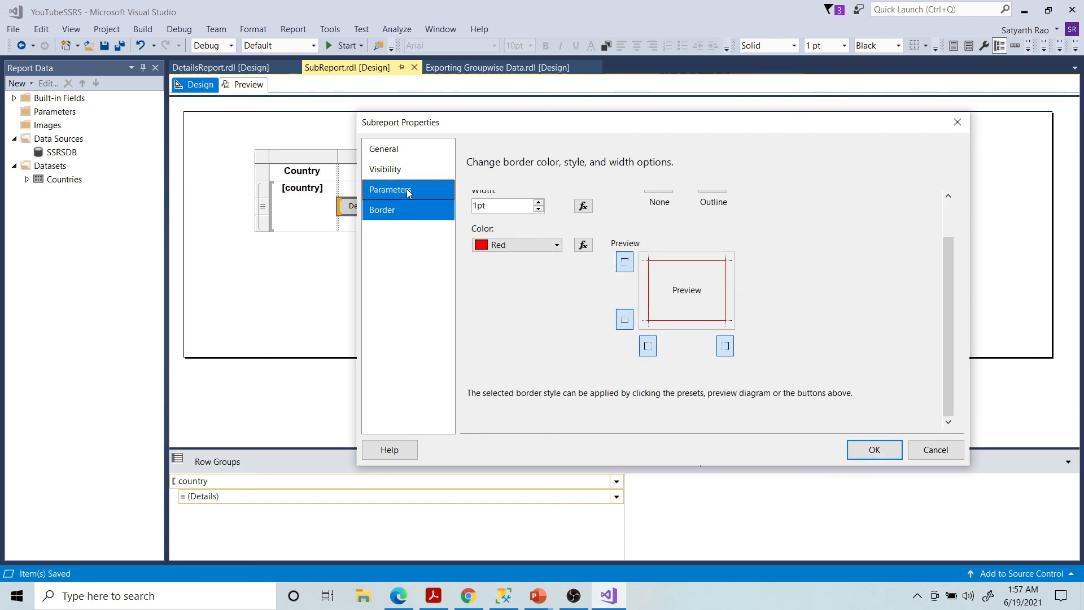
Step: Review the subreport's initial visibility options and apply the subreport properties
{"action": "left_click", "coordinate": [402, 170]}
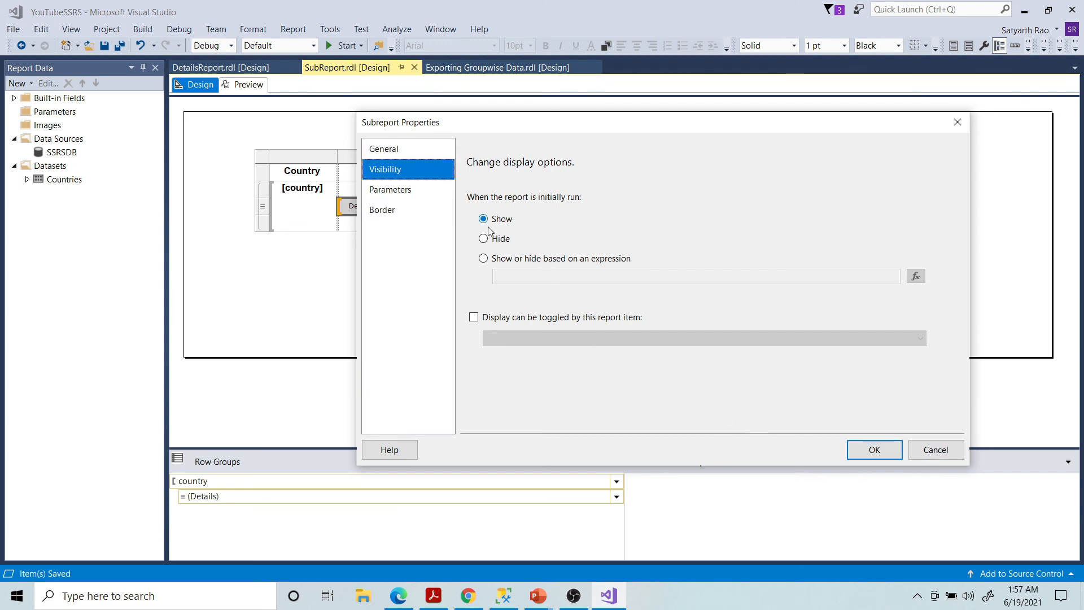
{"action": "left_click", "coordinate": [860, 454]}
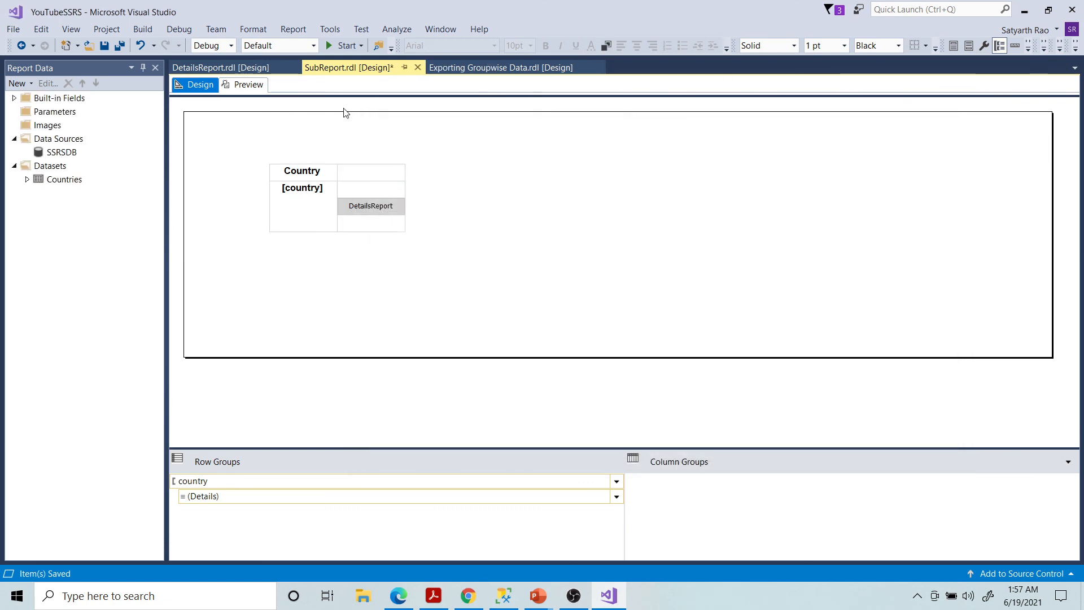
Step: Preview SubReport.rdl and examine the border around the subreport in each country section
{"action": "left_click", "coordinate": [246, 85]}
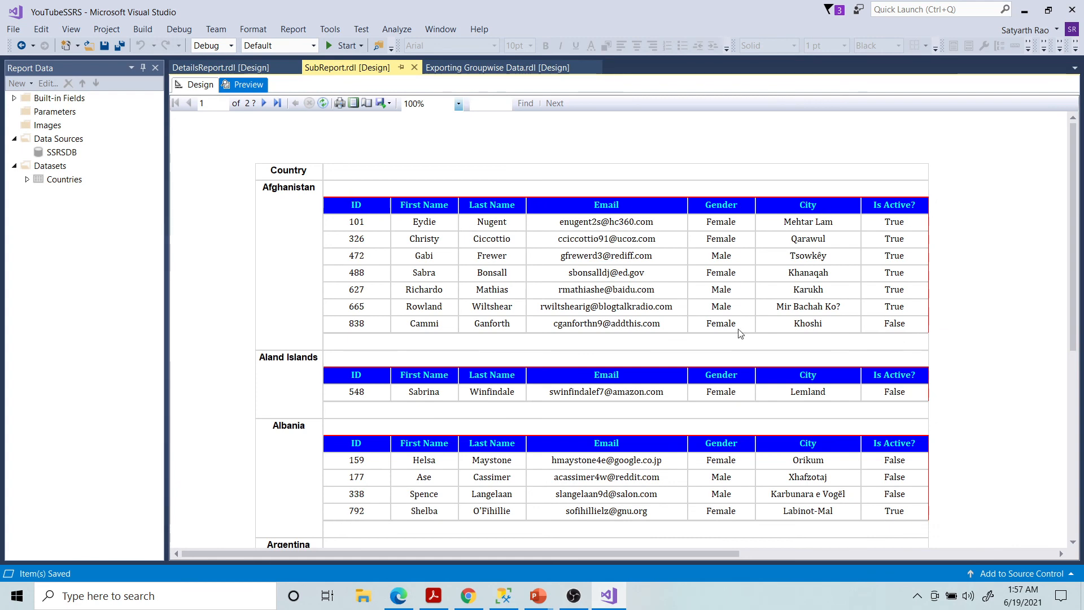
{"action": "scroll", "coordinate": [938, 445], "scroll_direction": "down", "scroll_amount": 3}
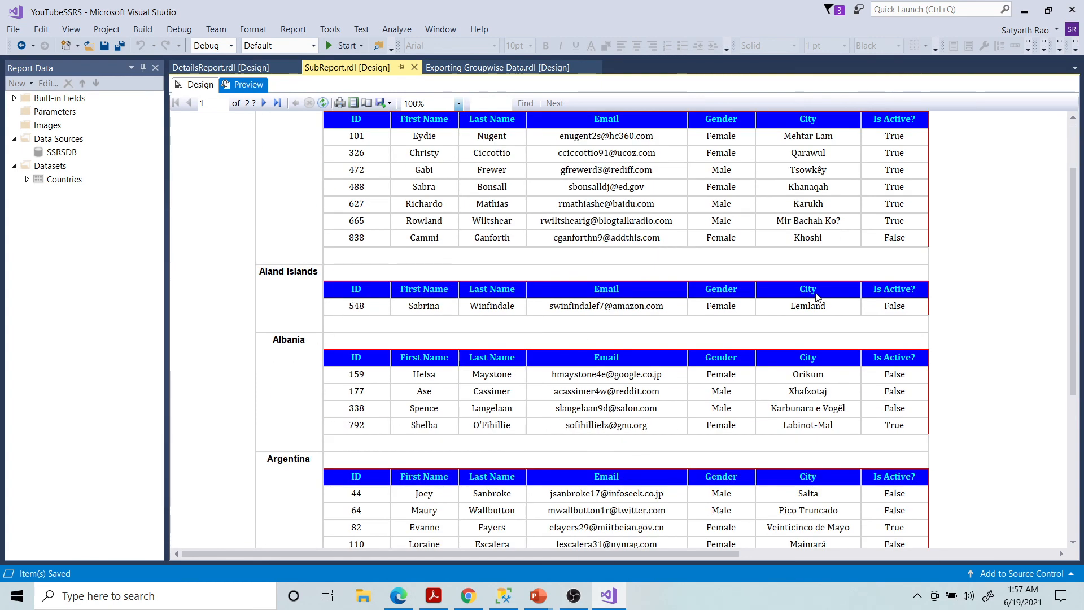
{"action": "scroll", "coordinate": [839, 293], "scroll_direction": "up", "scroll_amount": 3}
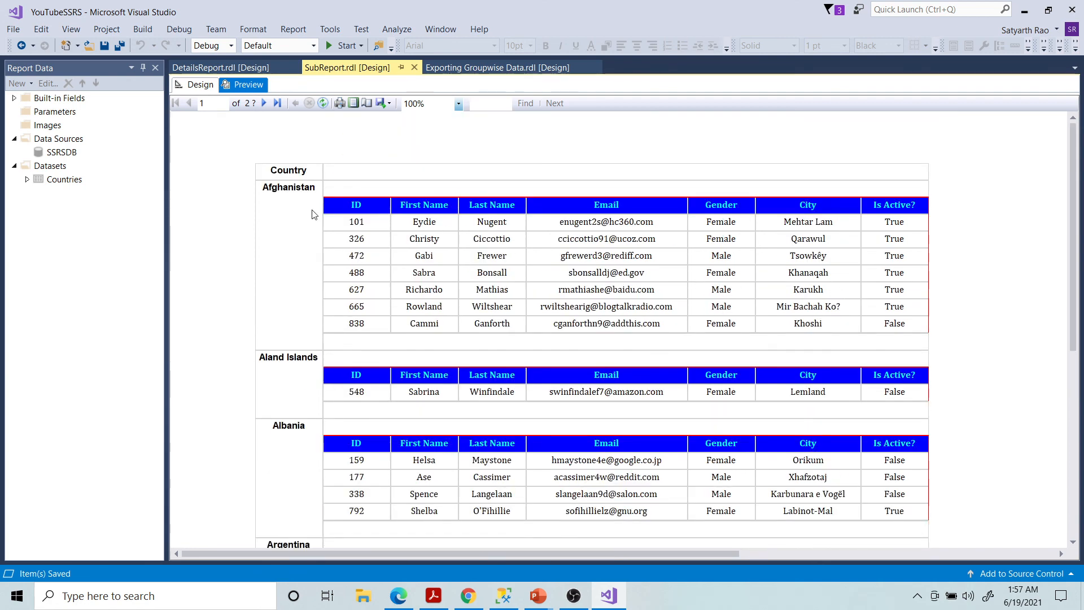